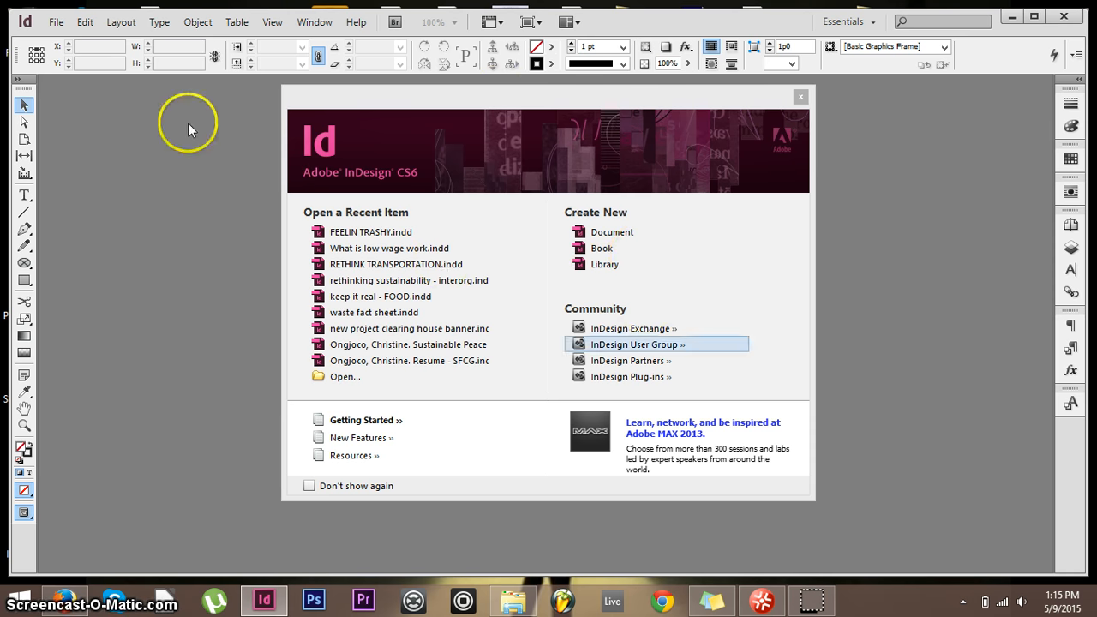
- Create a new one-page Letter print document in portrait orientation with facing pages and 3p0 margins
left_click(626, 233)
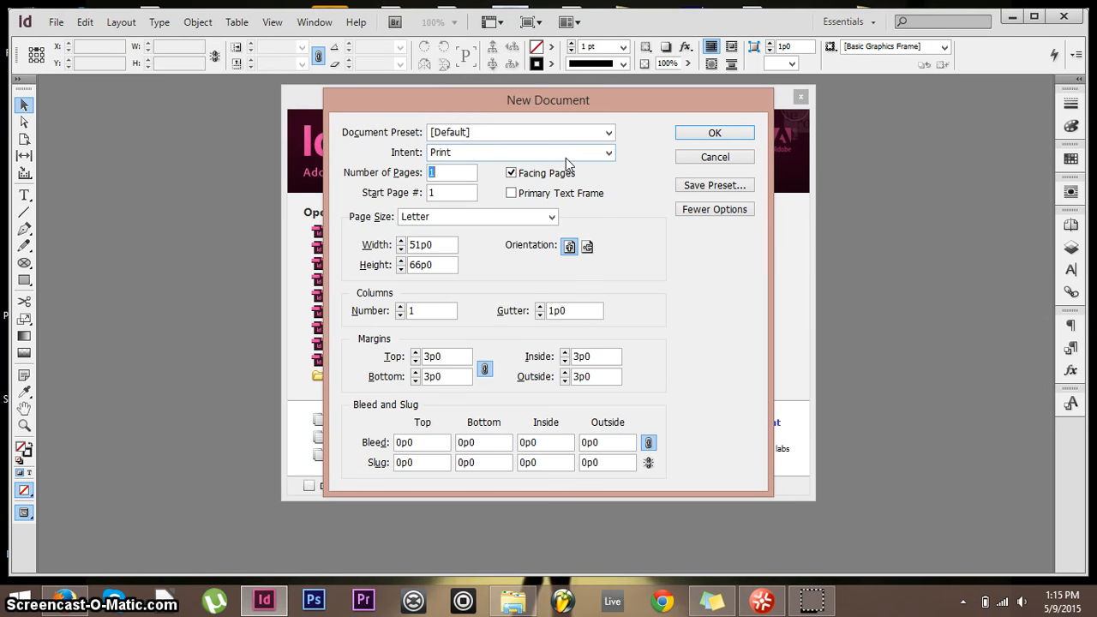
left_click(617, 214)
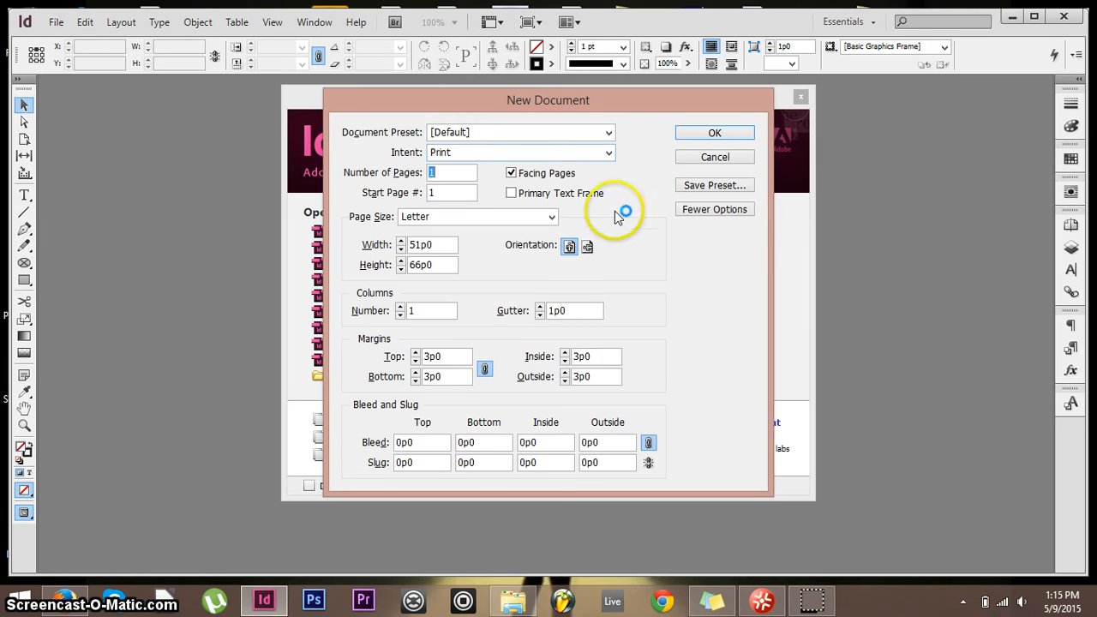
left_click(701, 139)
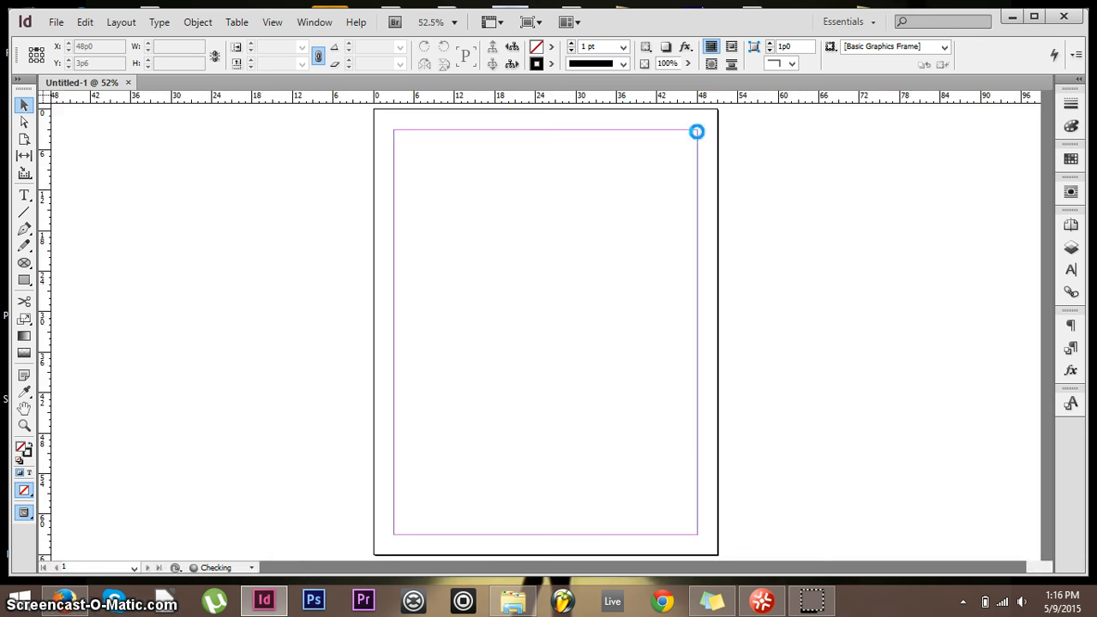
scroll(687, 164, "down", 2)
scroll(686, 168, "up", 2)
scroll(687, 168, "down", 2)
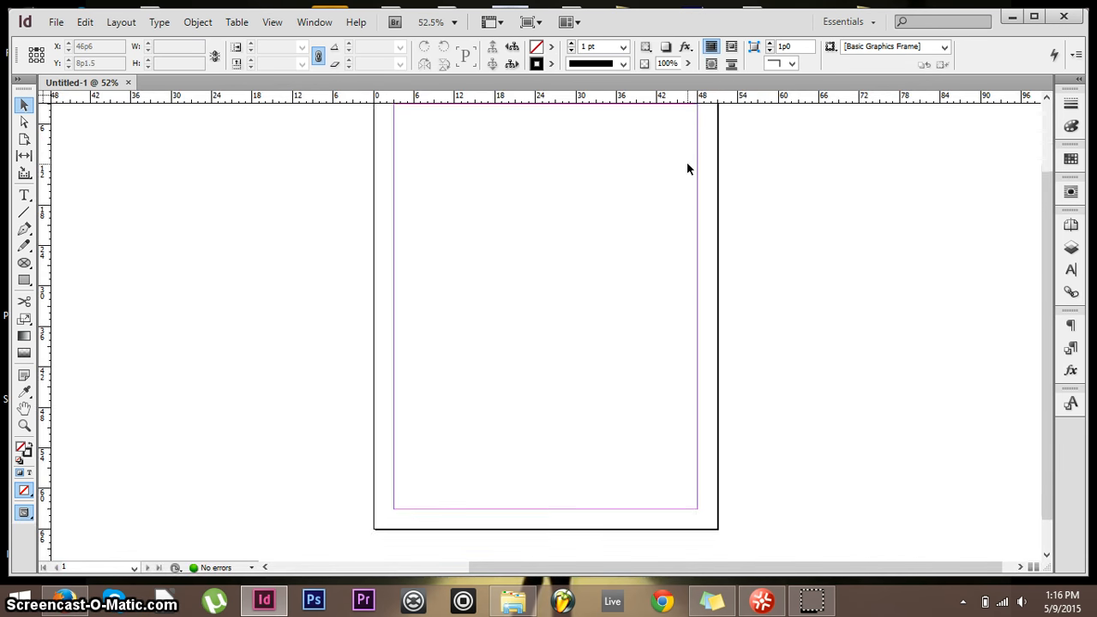
scroll(687, 168, "up", 2)
left_click(683, 138)
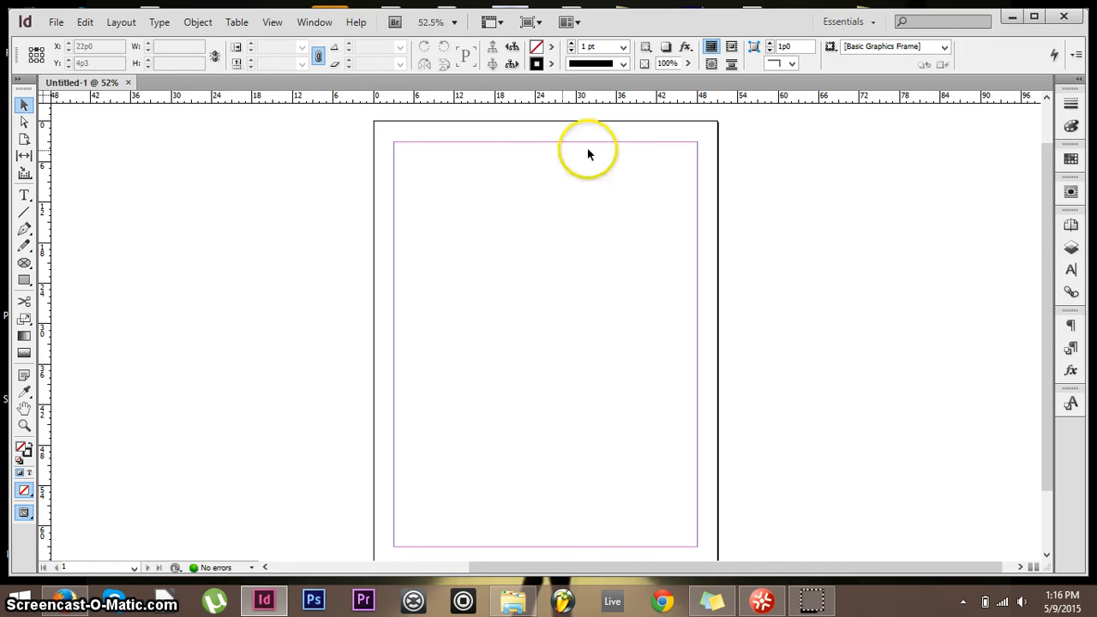
scroll(690, 274, "down", 2)
scroll(692, 287, "up", 1)
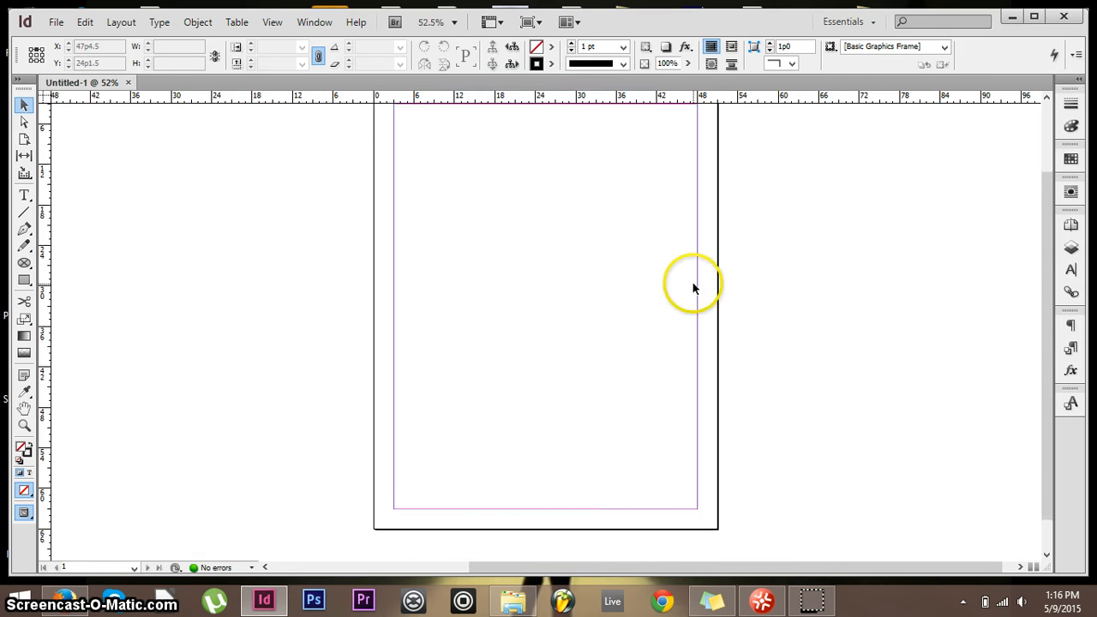
scroll(540, 128, "up", 1)
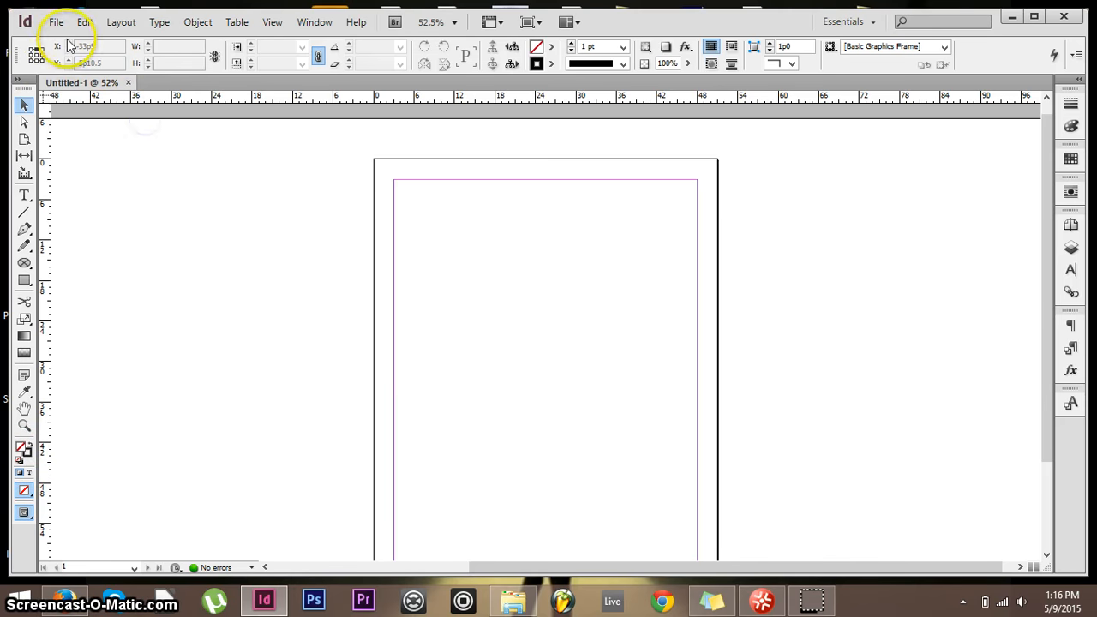
scroll(440, 277, "up", 1)
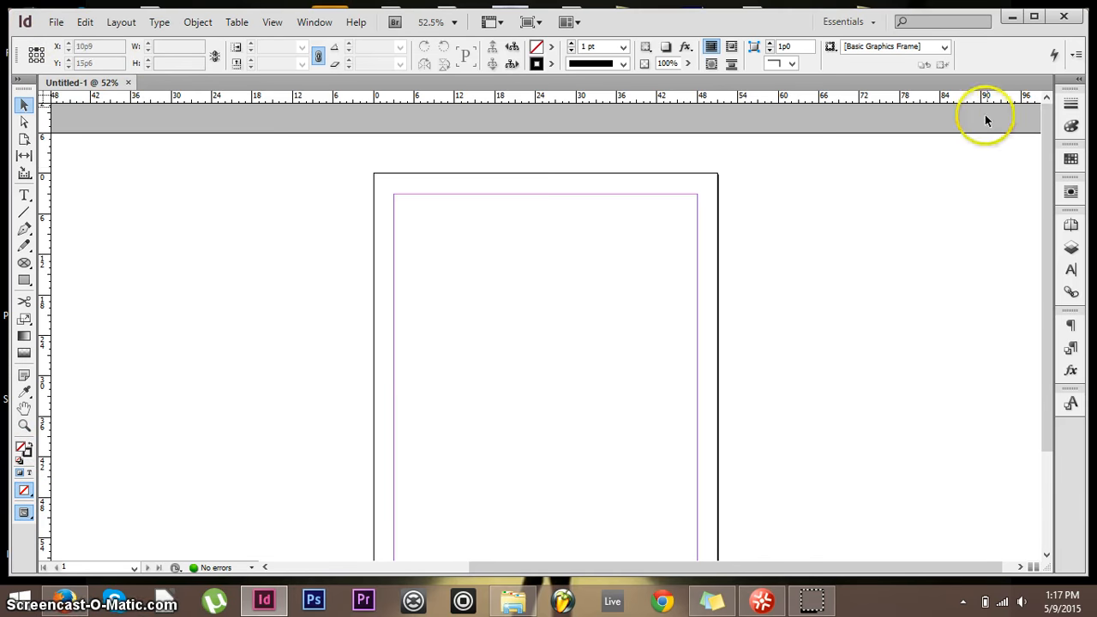
- Examine the available paragraph and character formatting options
left_click(1071, 325)
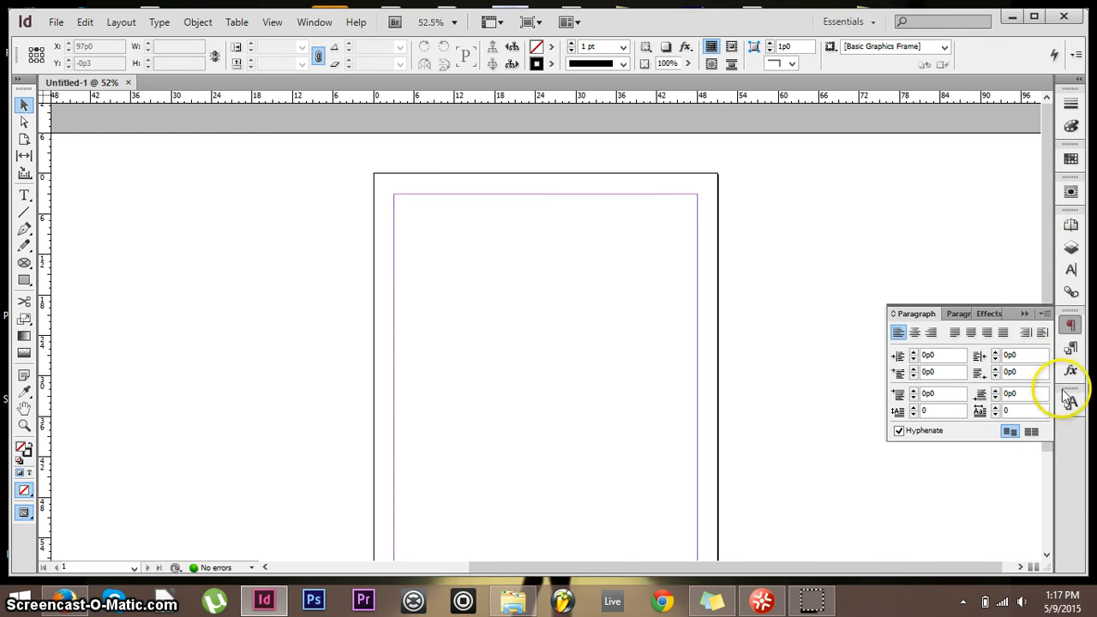
left_click(1070, 272)
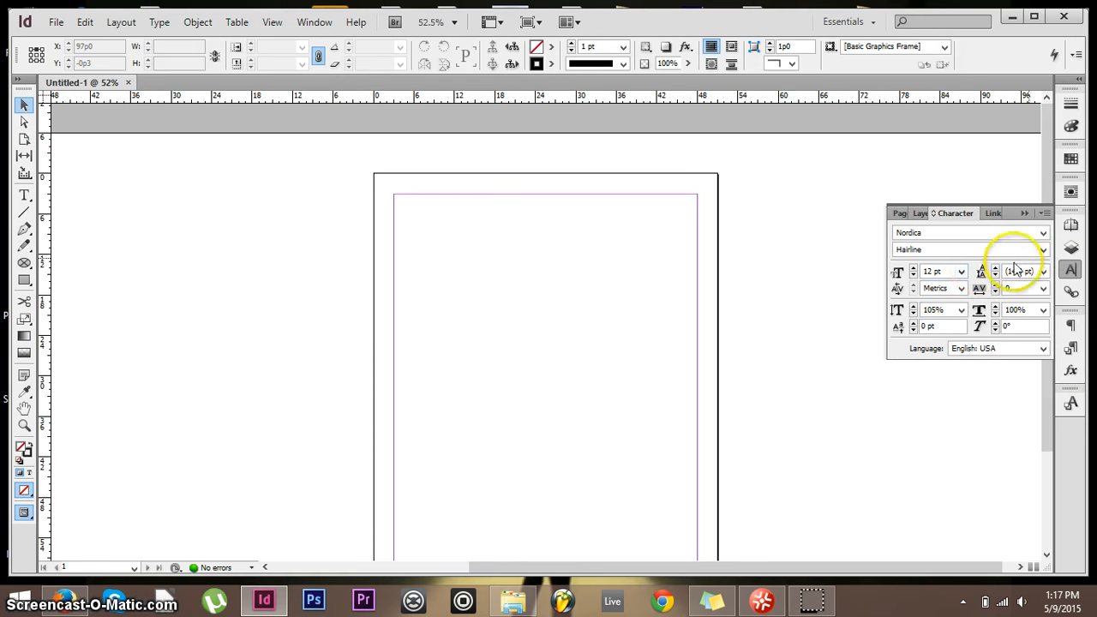
left_click(742, 237)
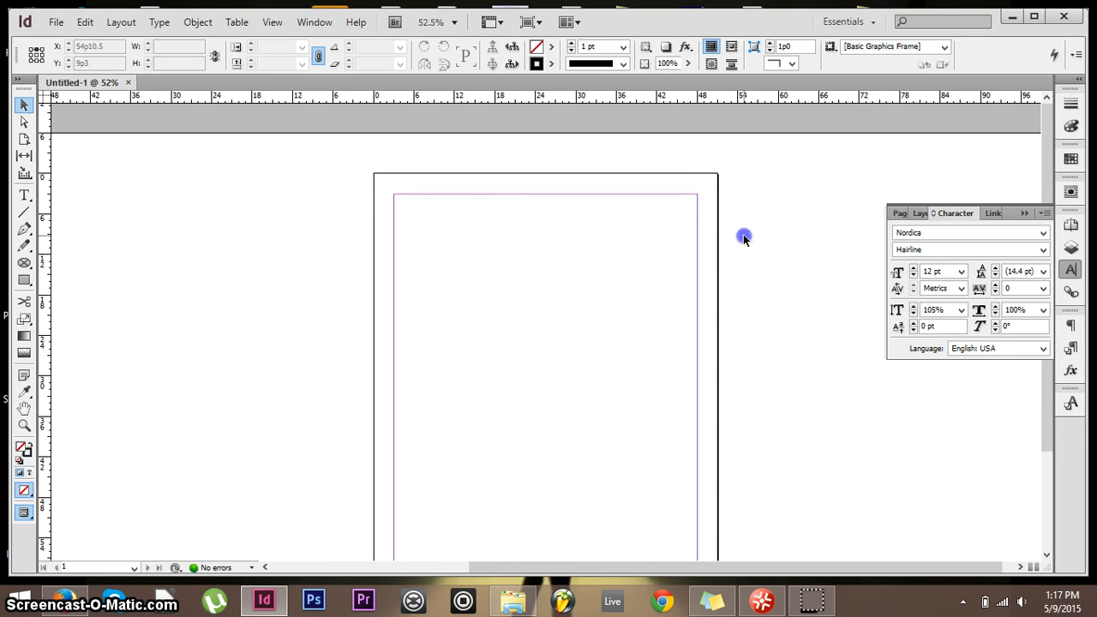
left_click(1024, 213)
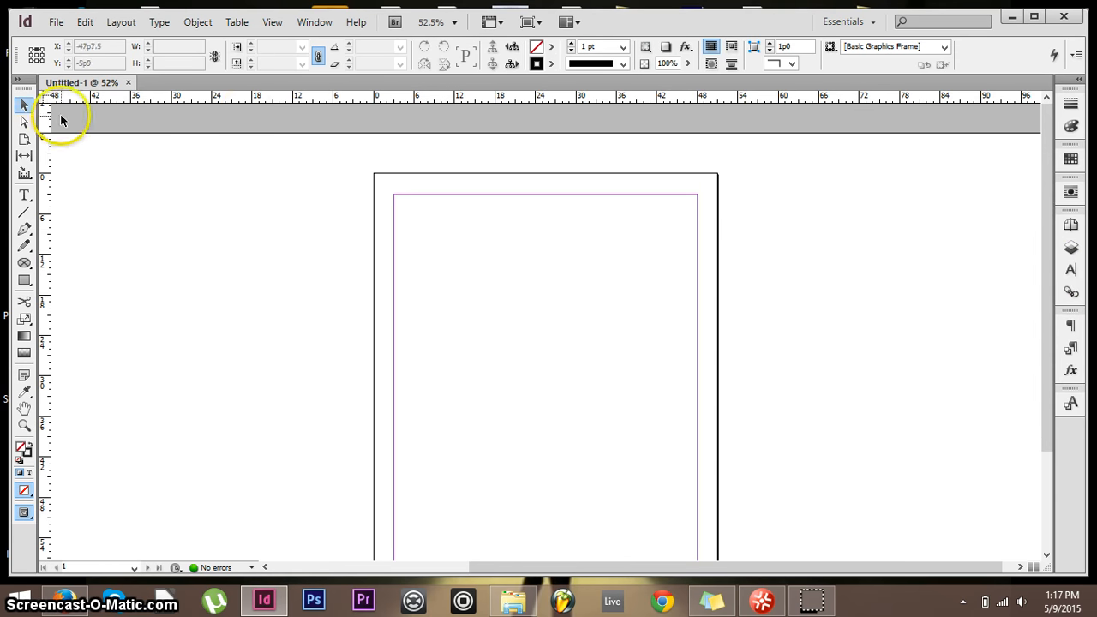
scroll(237, 204, "down", 2)
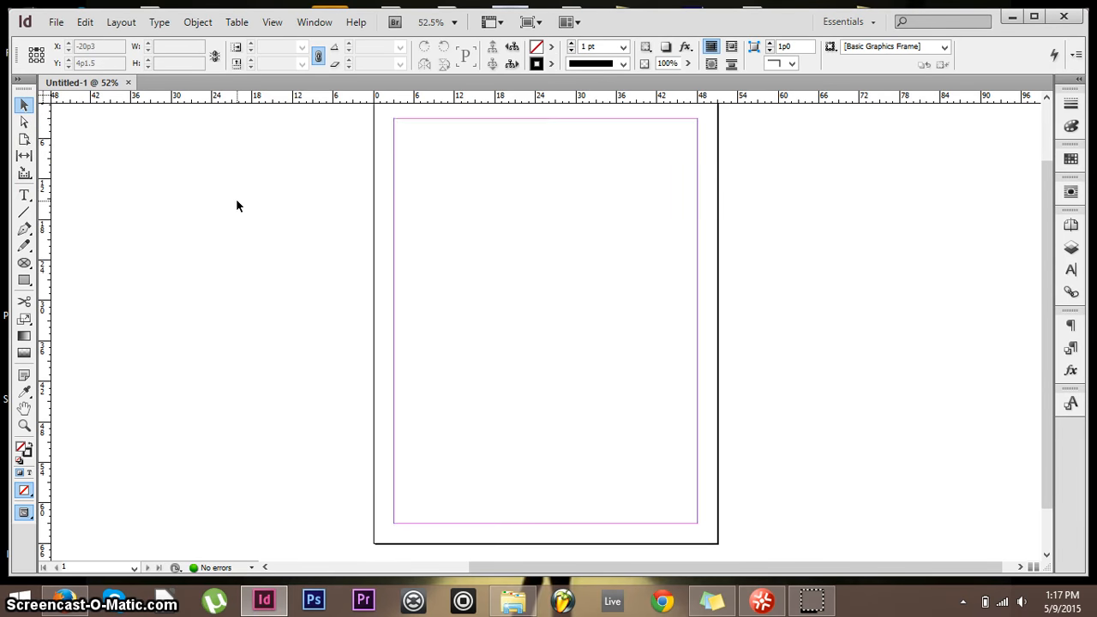
scroll(237, 204, "up", 1)
scroll(237, 204, "up", 1)
scroll(237, 204, "down", 1)
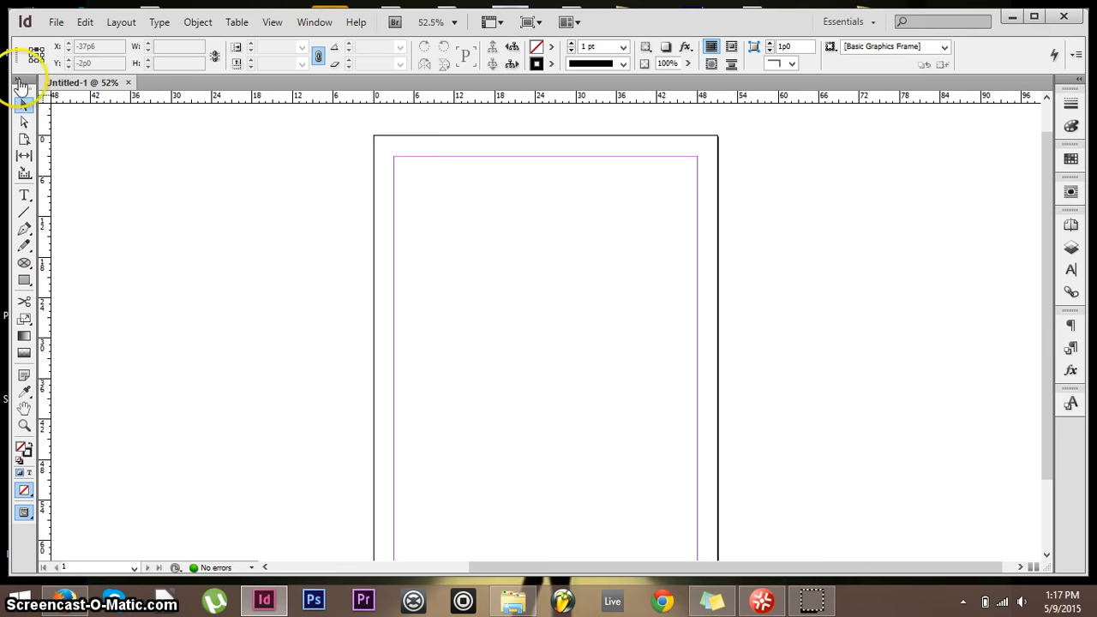
- Start placing an image and browse from the Desktop through Empowering the Elderly and sunnyside to the sunnyside footage folder
left_click(54, 22)
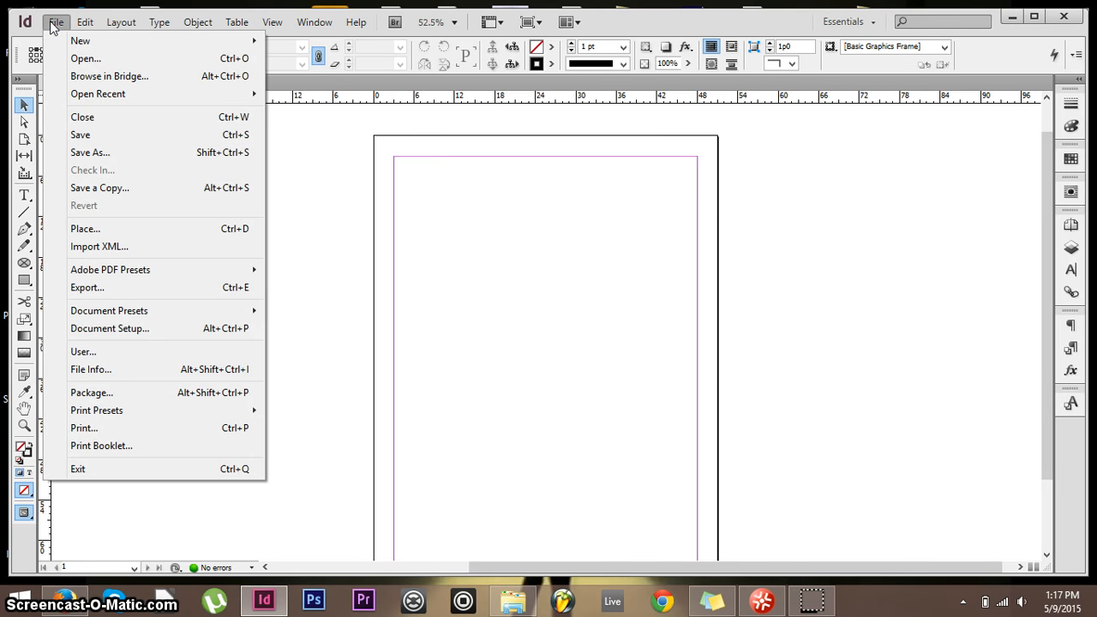
left_click(140, 231)
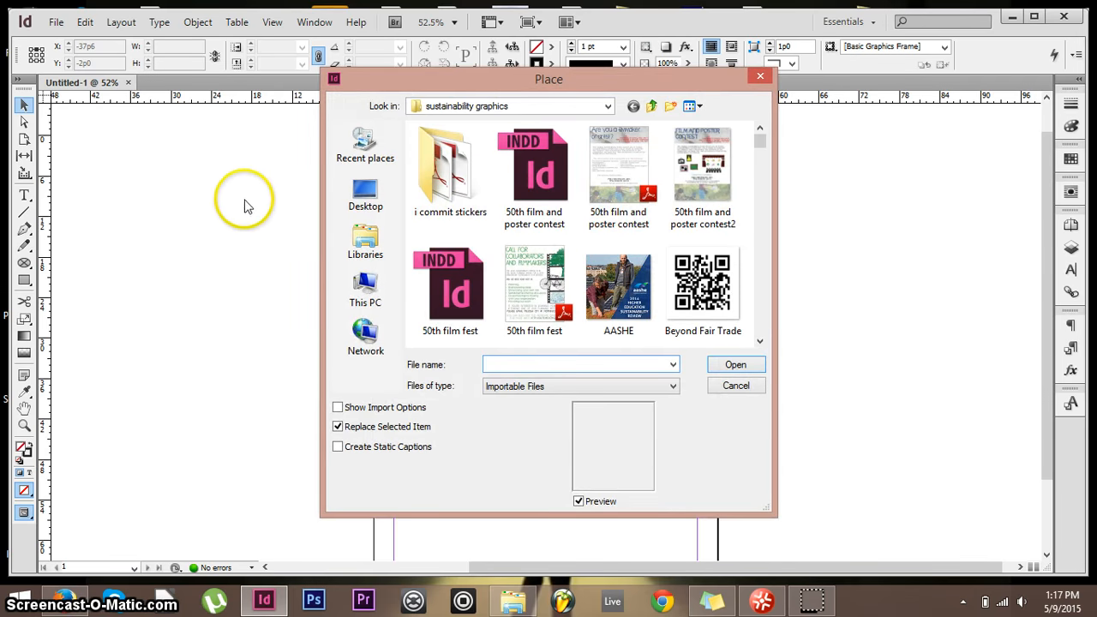
left_click(366, 195)
scroll(592, 232, "down", 5)
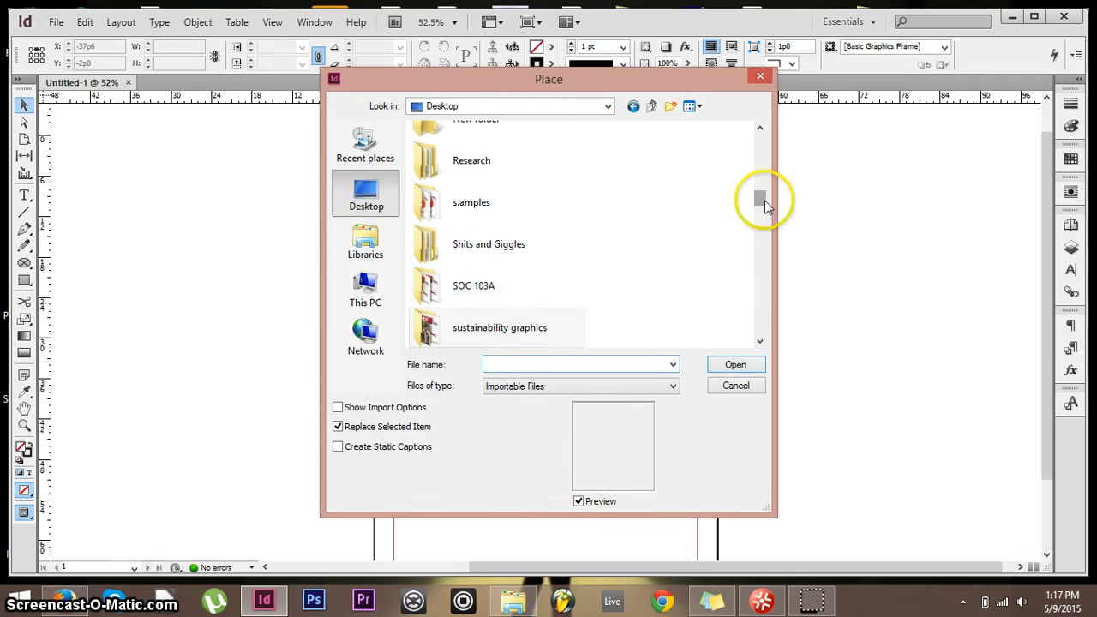
left_click_drag(765, 206, 752, 175)
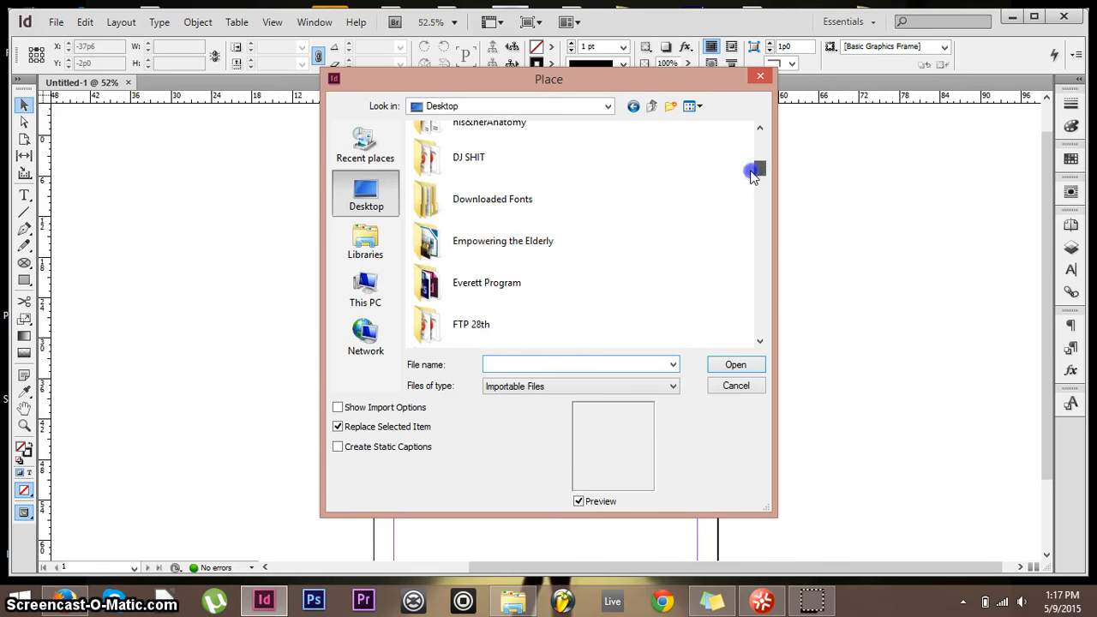
double_click(490, 239)
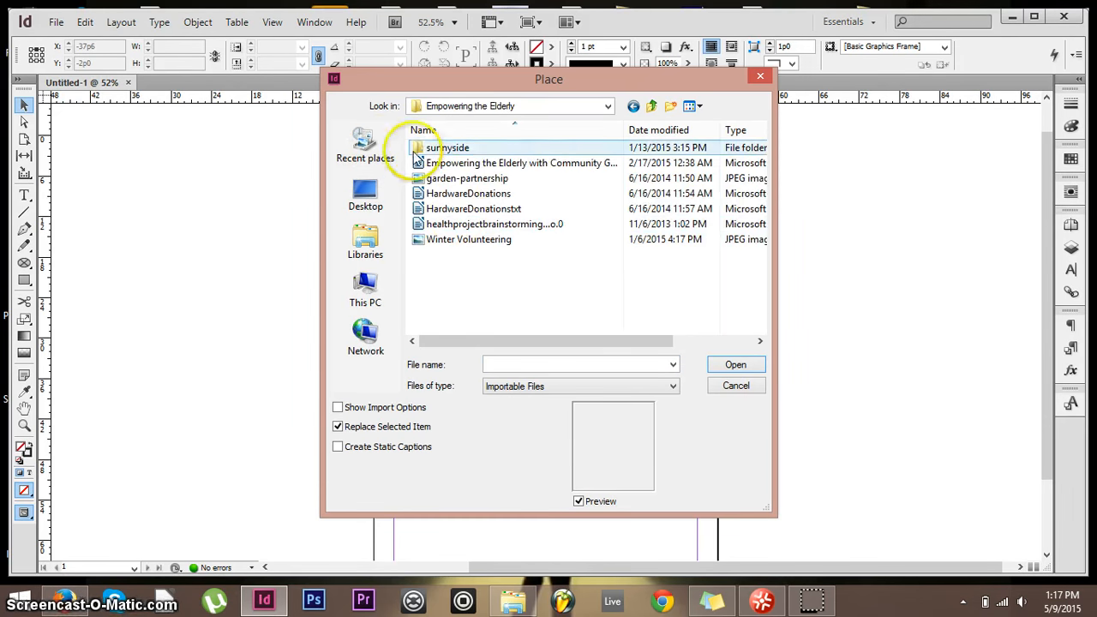
double_click(439, 148)
double_click(467, 149)
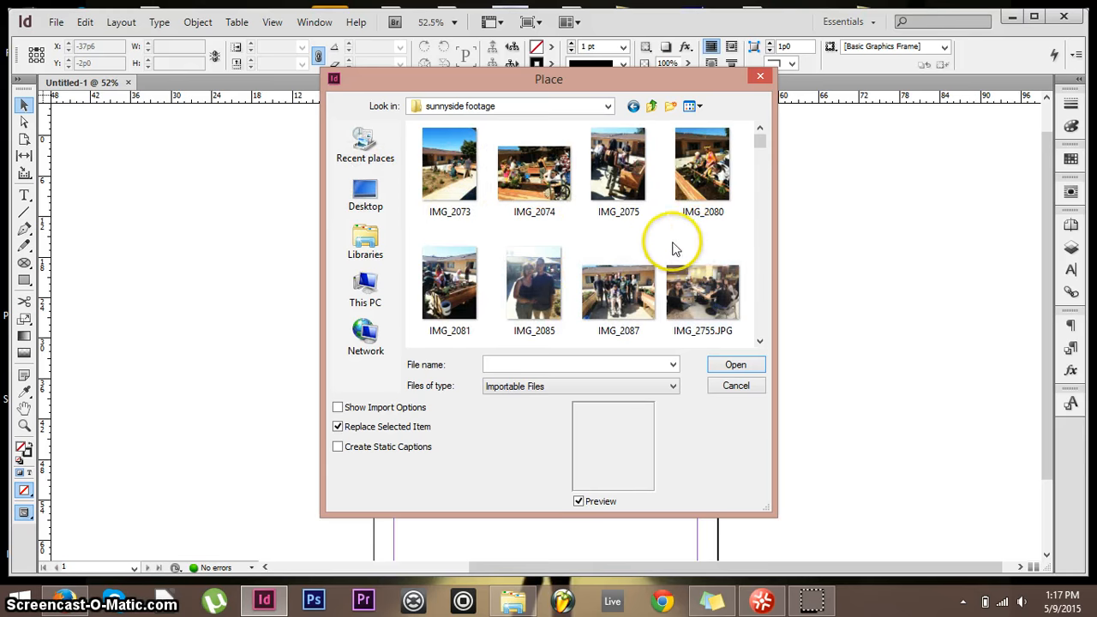
- Place IMG_2755.JPG at full size near the page's upper-left margin corner
scroll(672, 249, "down", 1)
left_click(690, 199)
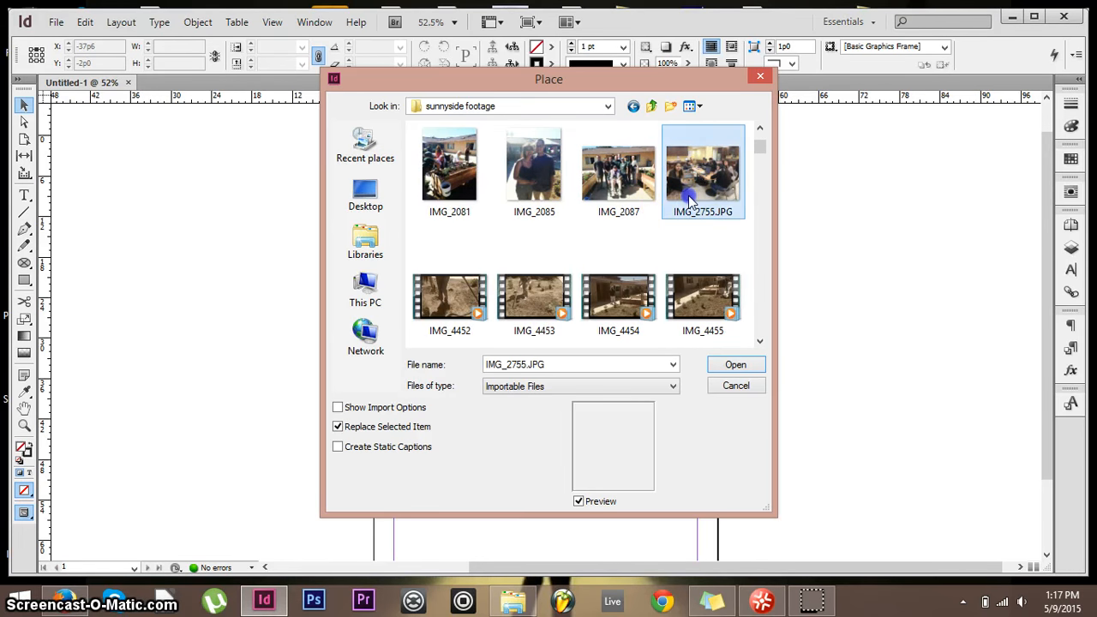
double_click(688, 190)
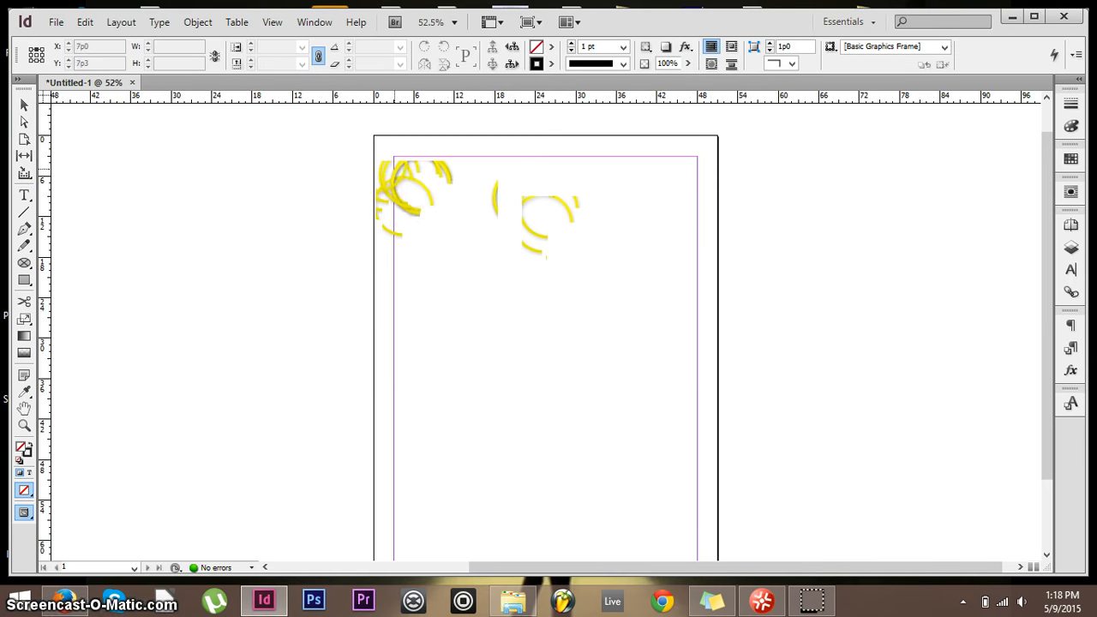
left_click(412, 187)
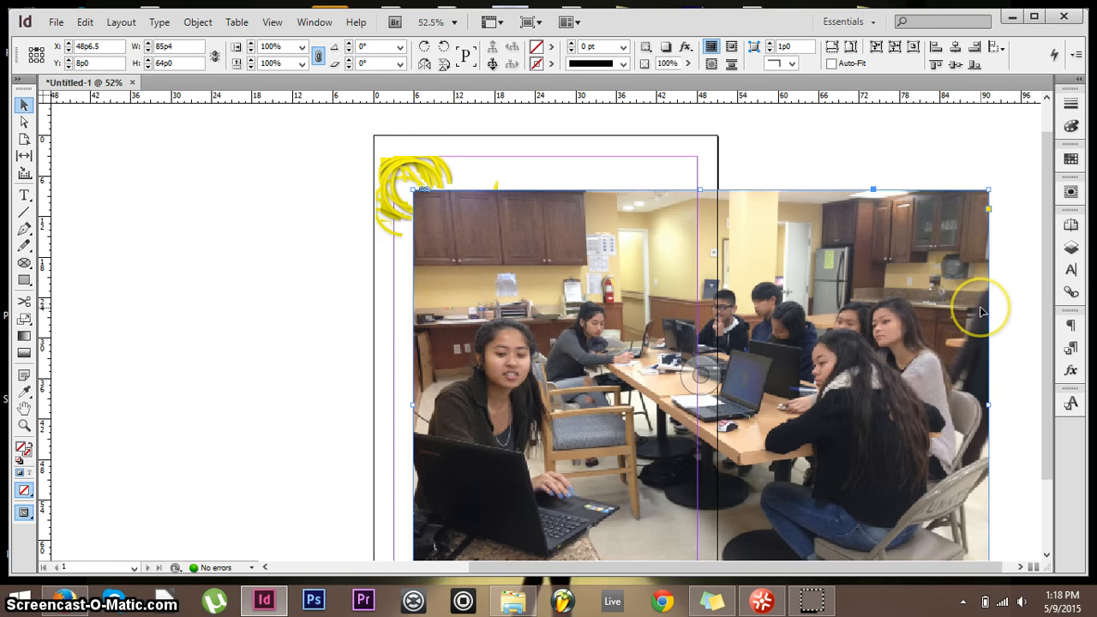
- Move the placed photo up to the page's upper-left corner and scale it proportionally to about 34p0 by 25p6
left_click(958, 357)
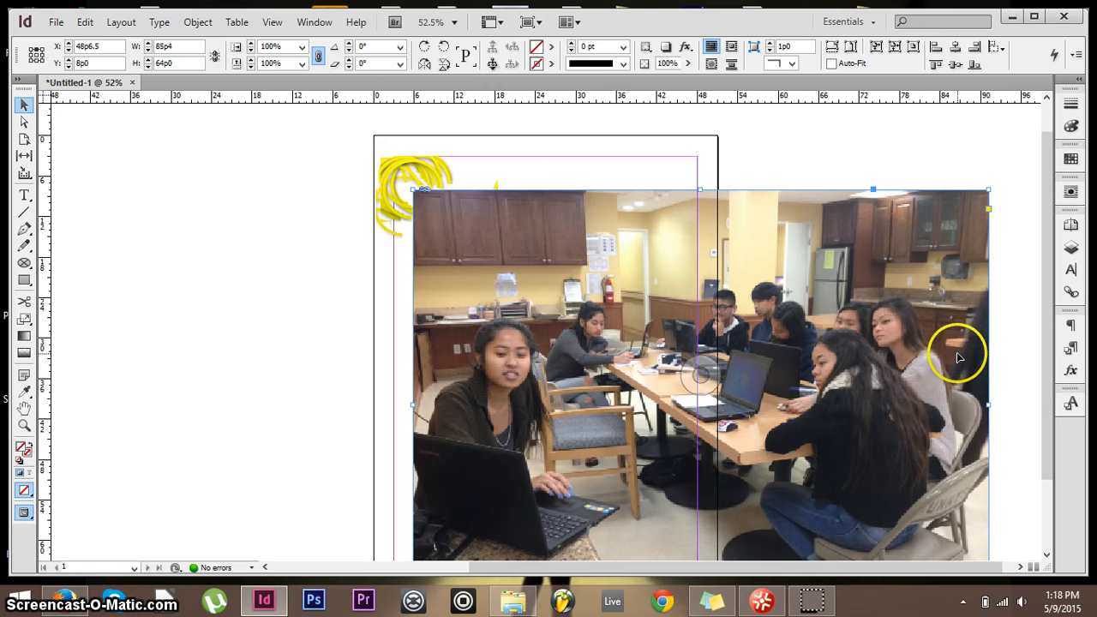
left_click_drag(958, 357, 926, 321)
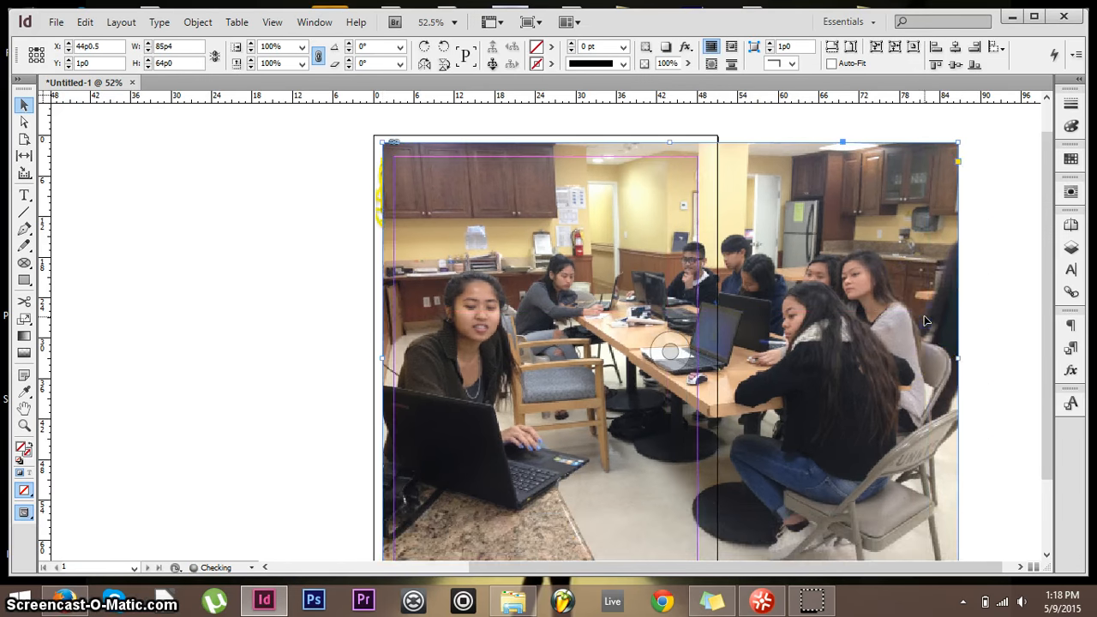
scroll(857, 367, "down", 2)
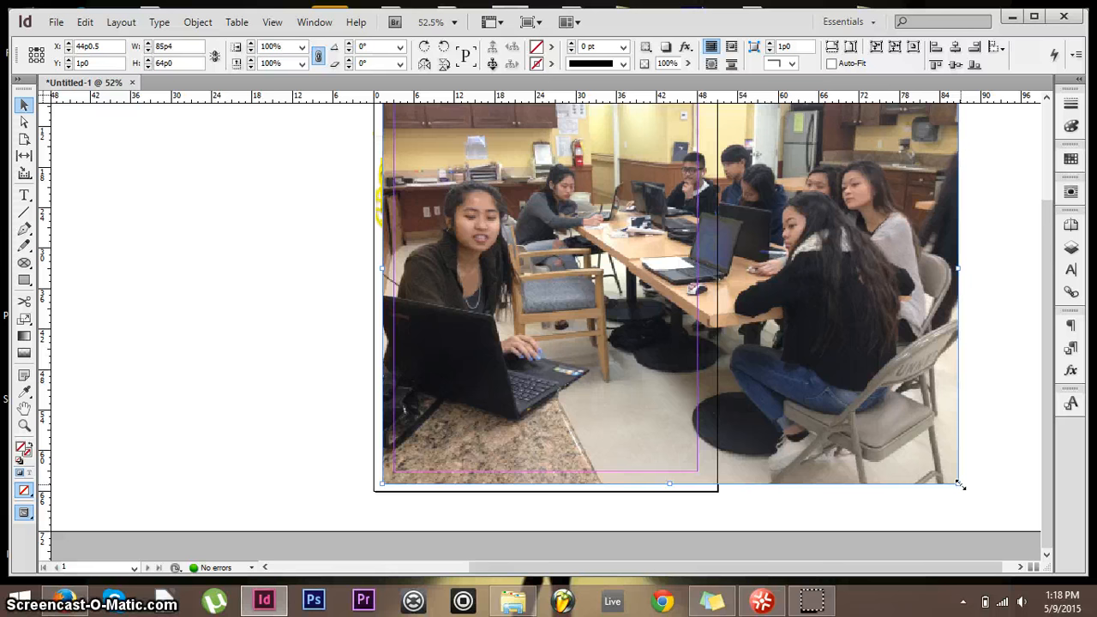
left_click_drag(960, 484, 665, 314)
scroll(758, 421, "up", 2)
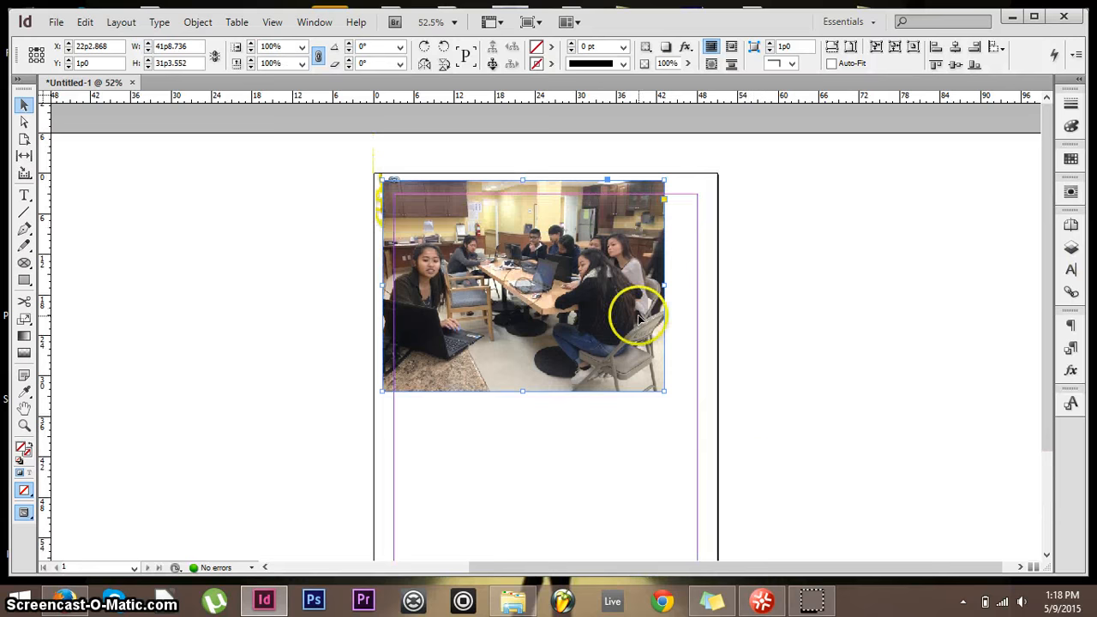
left_click_drag(665, 391, 612, 350)
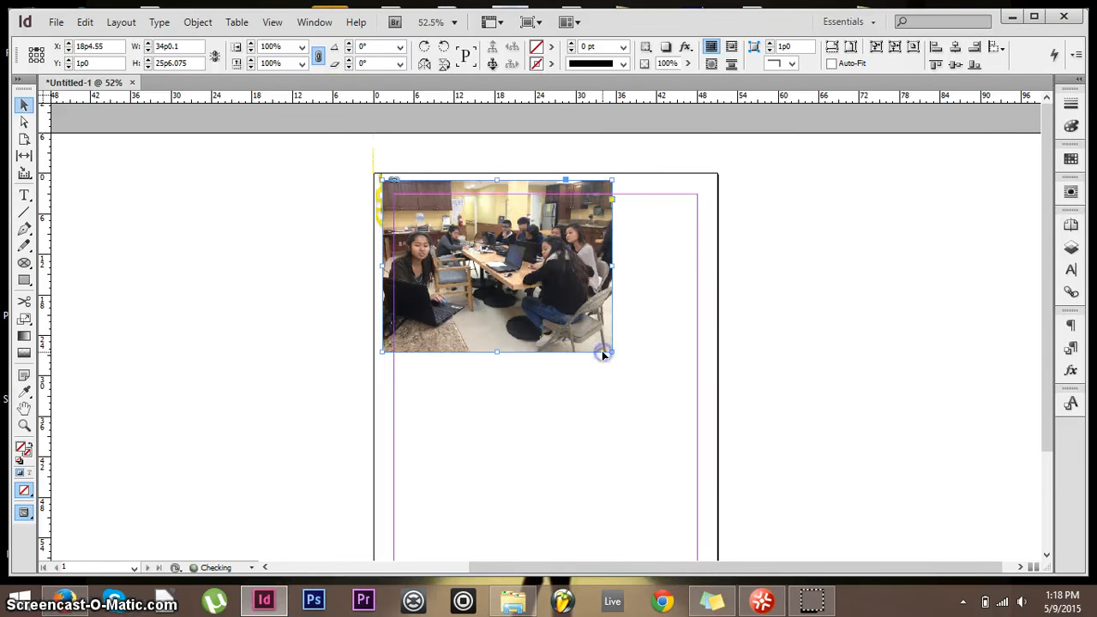
- Move the photo to the horizontal centre of the page, at about X 25p6 and Y 20p3, and deselect it
left_click(536, 248)
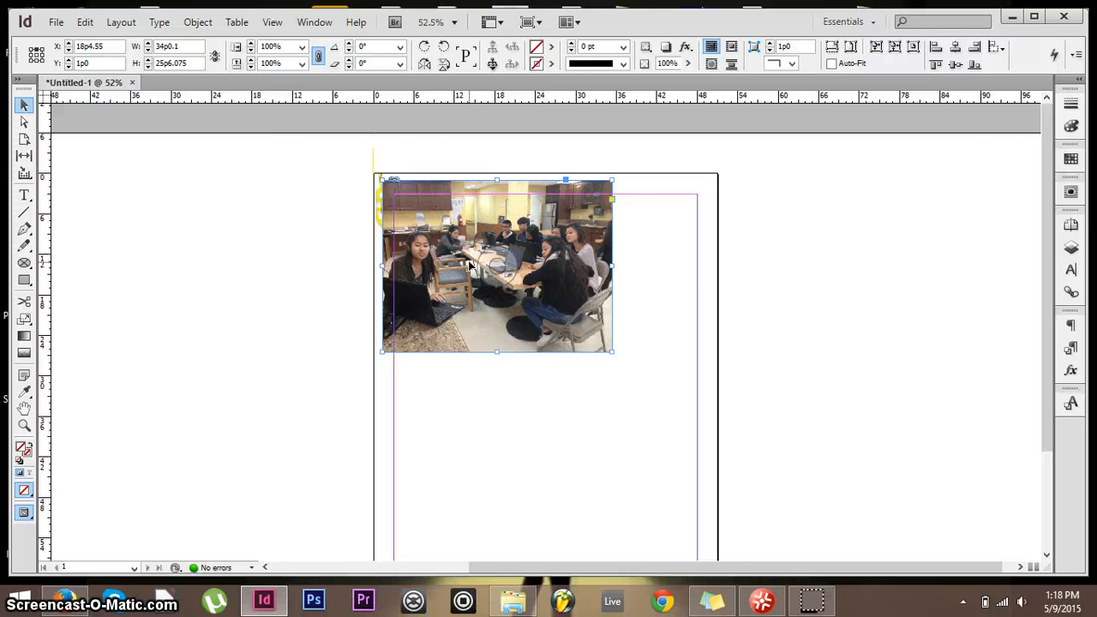
left_click_drag(470, 264, 623, 361)
left_click(572, 246)
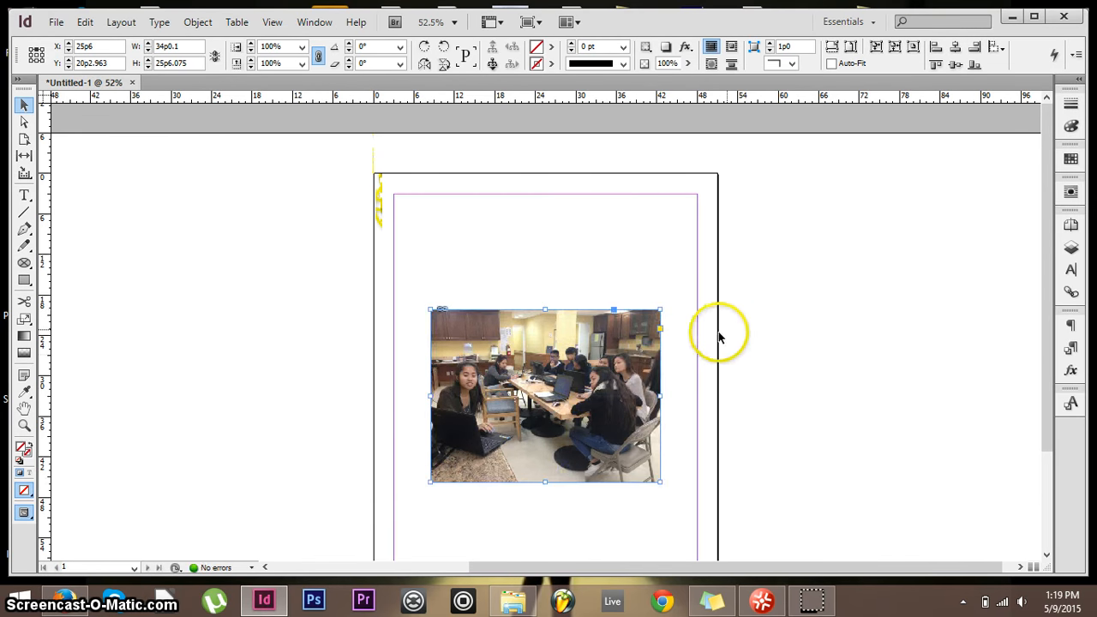
scroll(718, 336, "down", 3)
left_click(746, 313)
scroll(747, 314, "up", 3)
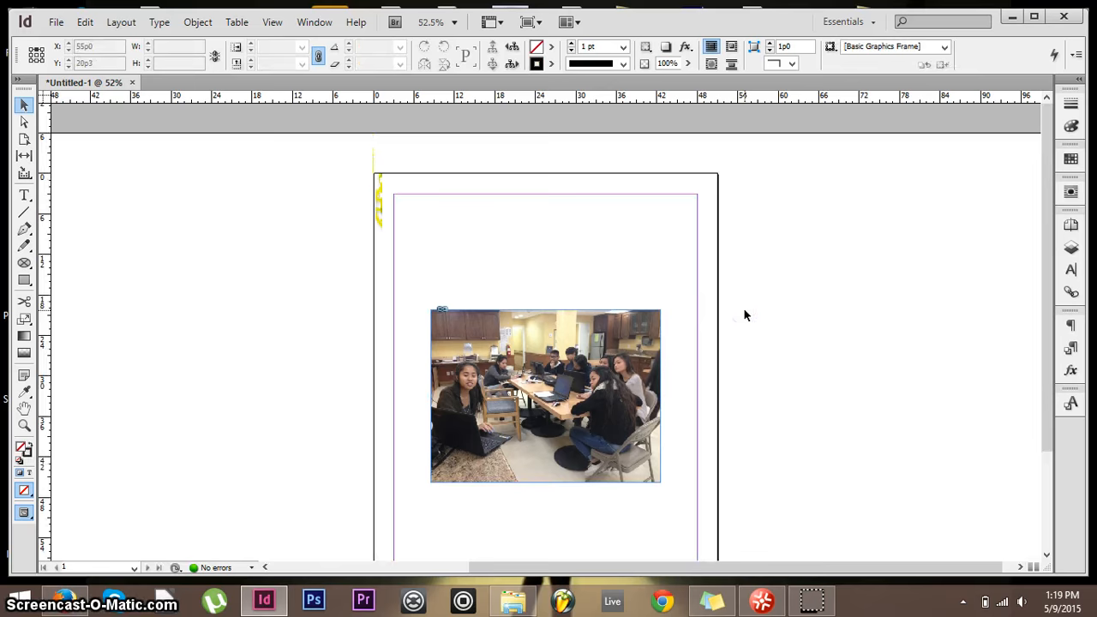
- Move the photo so it snaps into the upper-left corner of the page margins, and deselect it
scroll(744, 314, "down", 2)
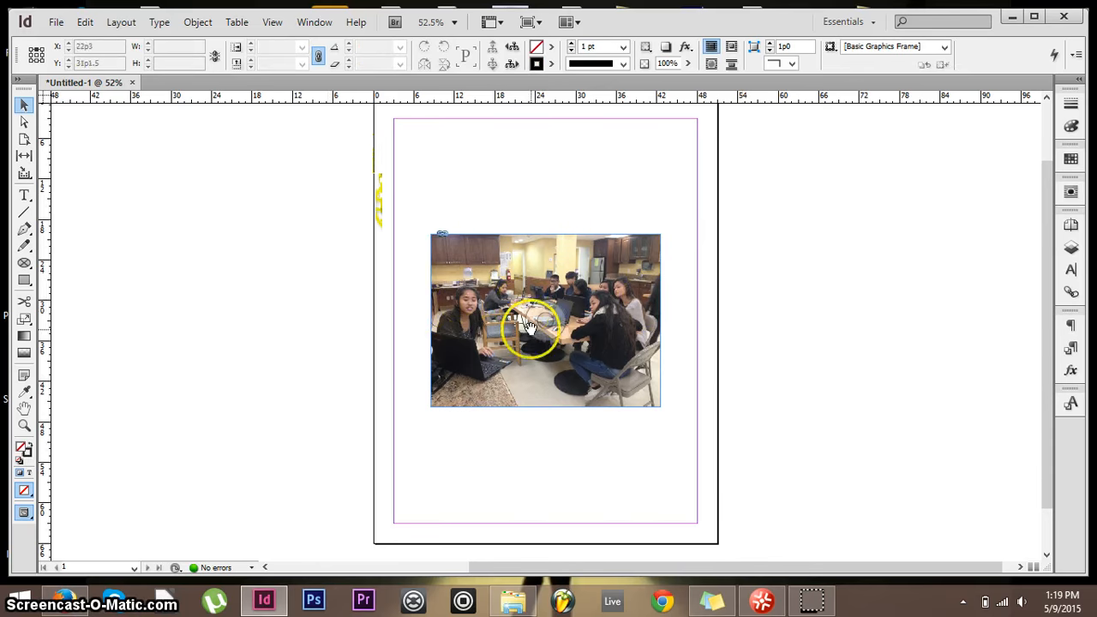
left_click_drag(605, 363, 647, 279)
left_click(739, 318)
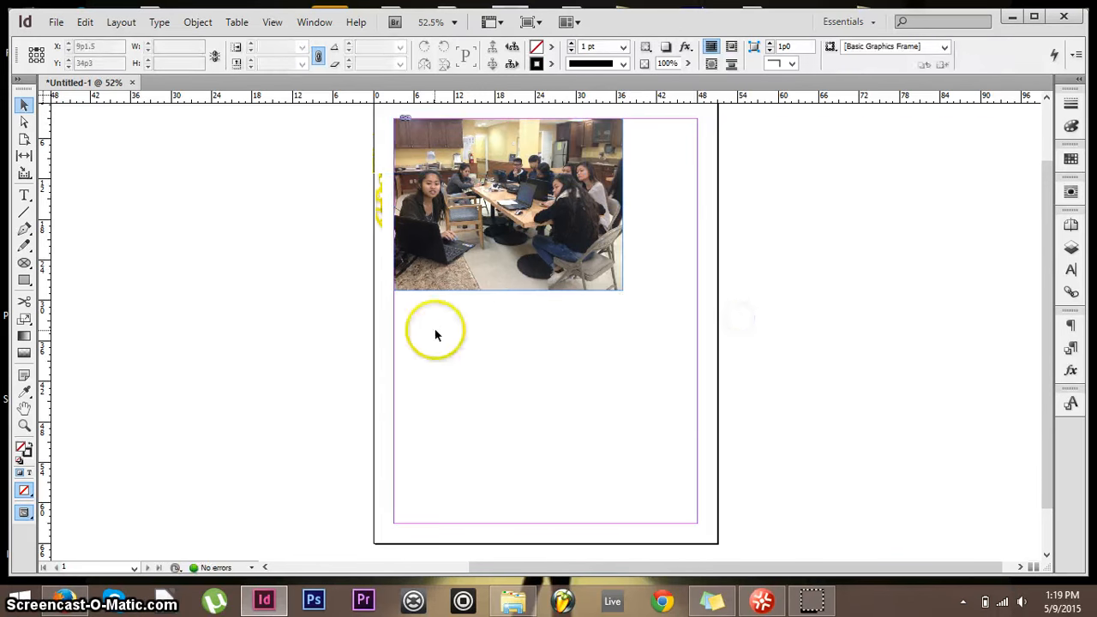
scroll(428, 343, "up", 1)
scroll(329, 347, "up", 1)
scroll(328, 348, "down", 3)
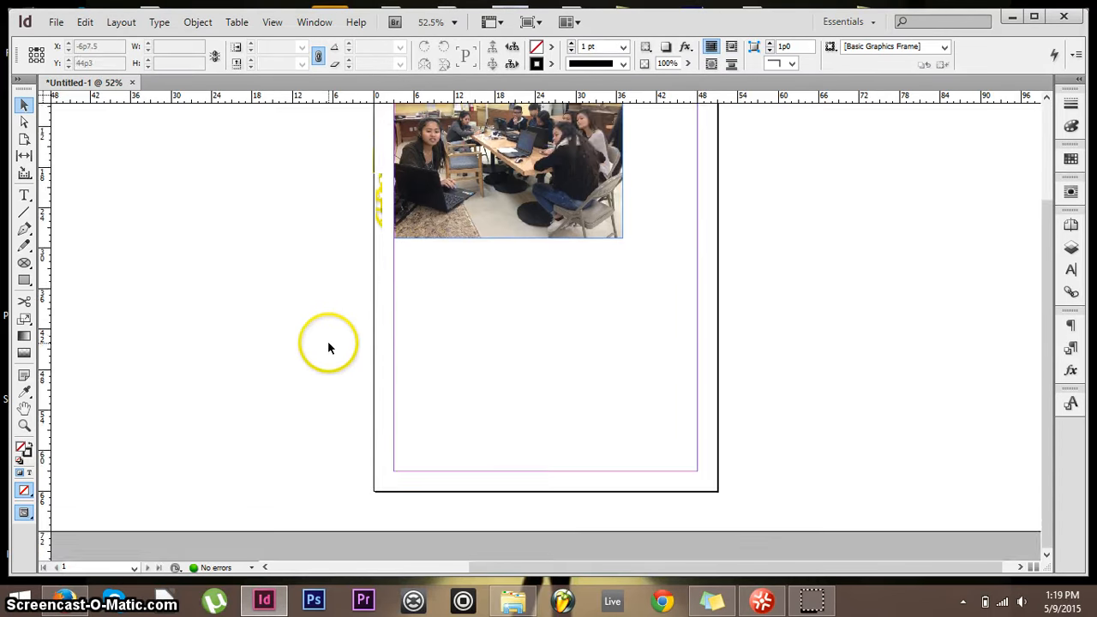
scroll(328, 348, "up", 3)
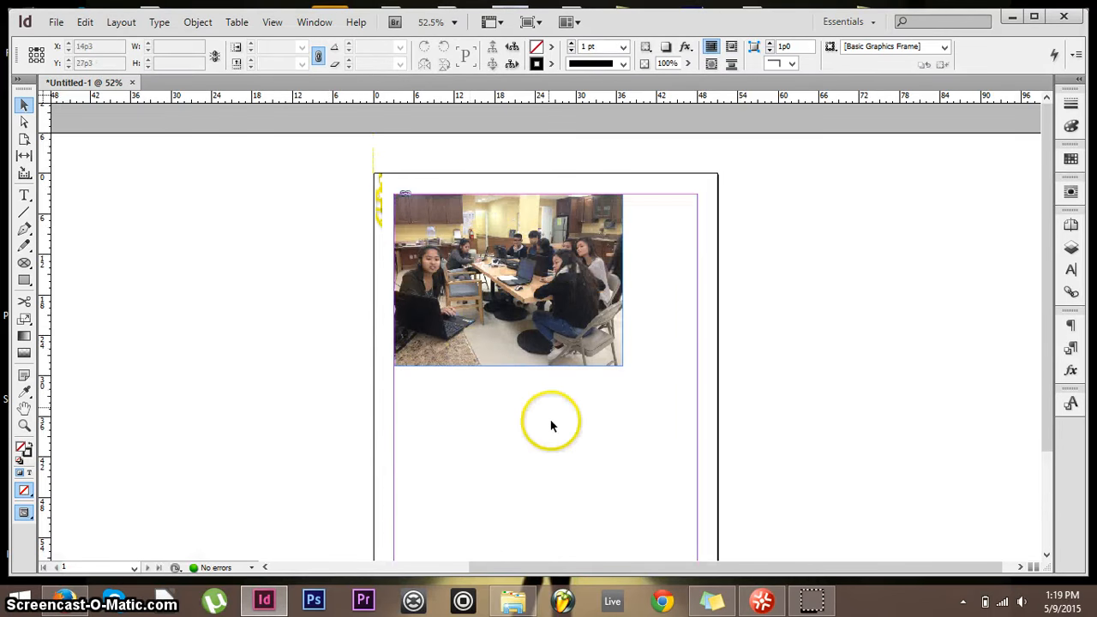
- Pick SAM_0110 from the sunnyside footage folder and place it at full size below the first photo on the page
left_click(519, 596)
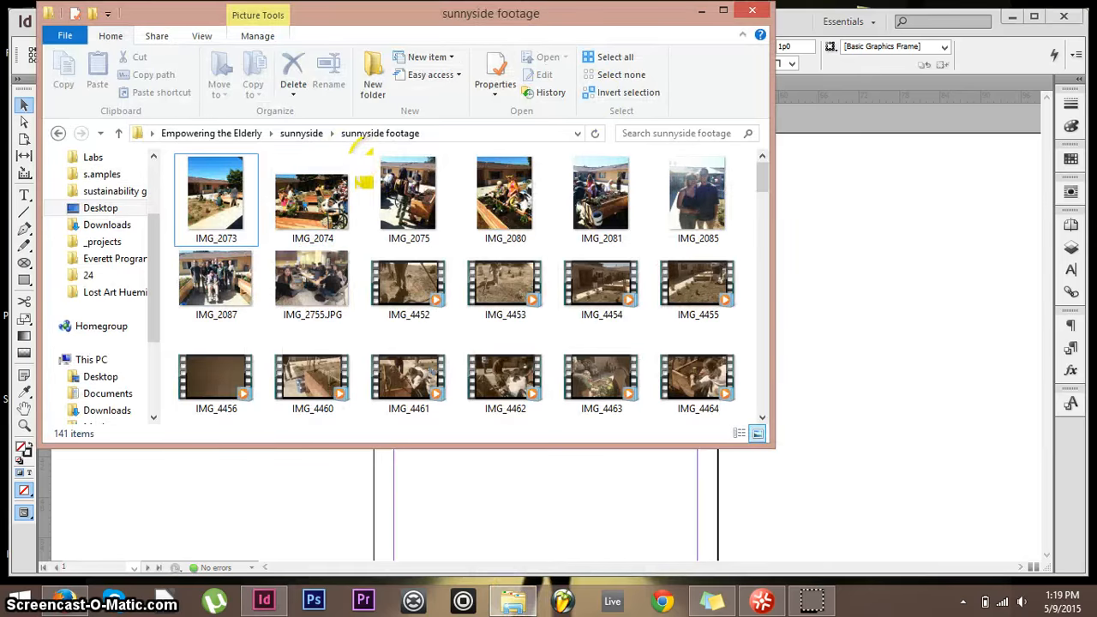
scroll(543, 287, "down", 5)
scroll(695, 367, "down", 2)
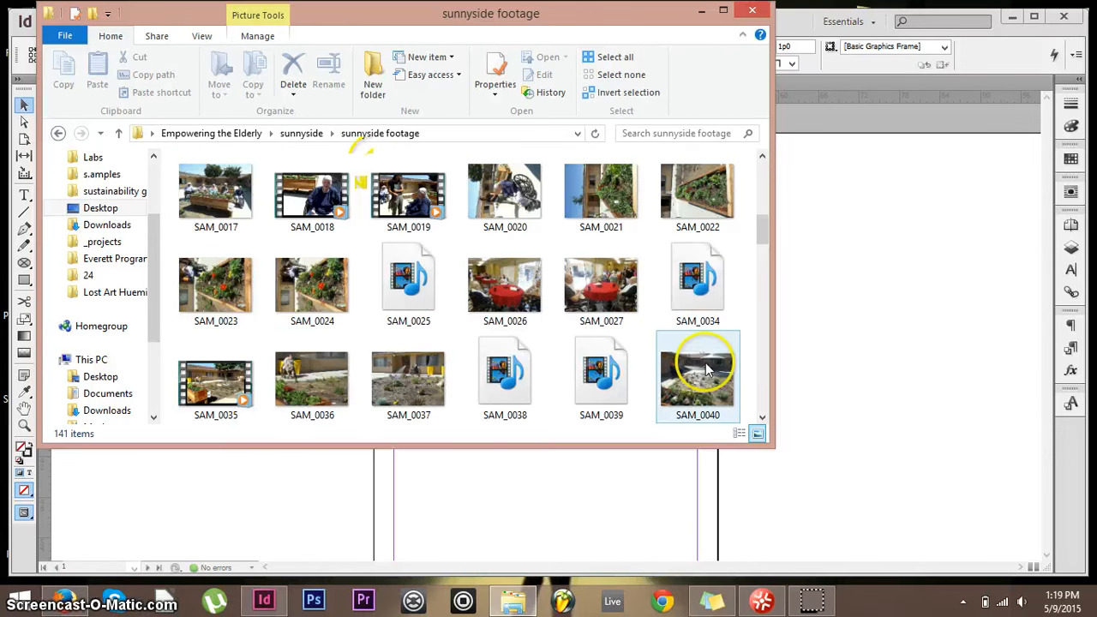
scroll(356, 339, "down", 2)
scroll(355, 339, "down", 9)
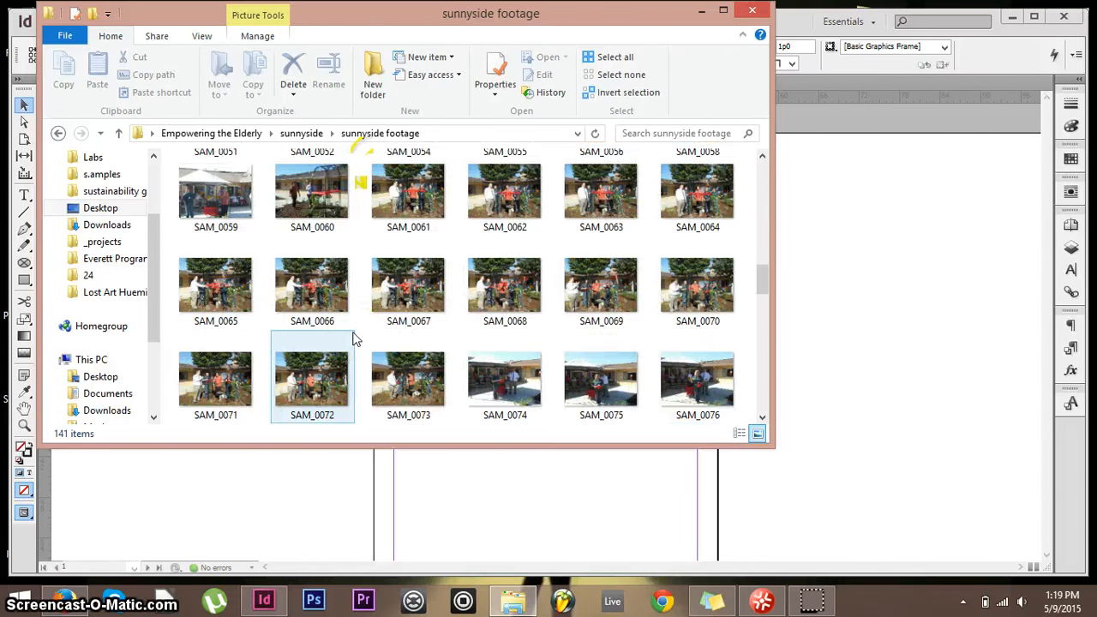
scroll(356, 339, "down", 2)
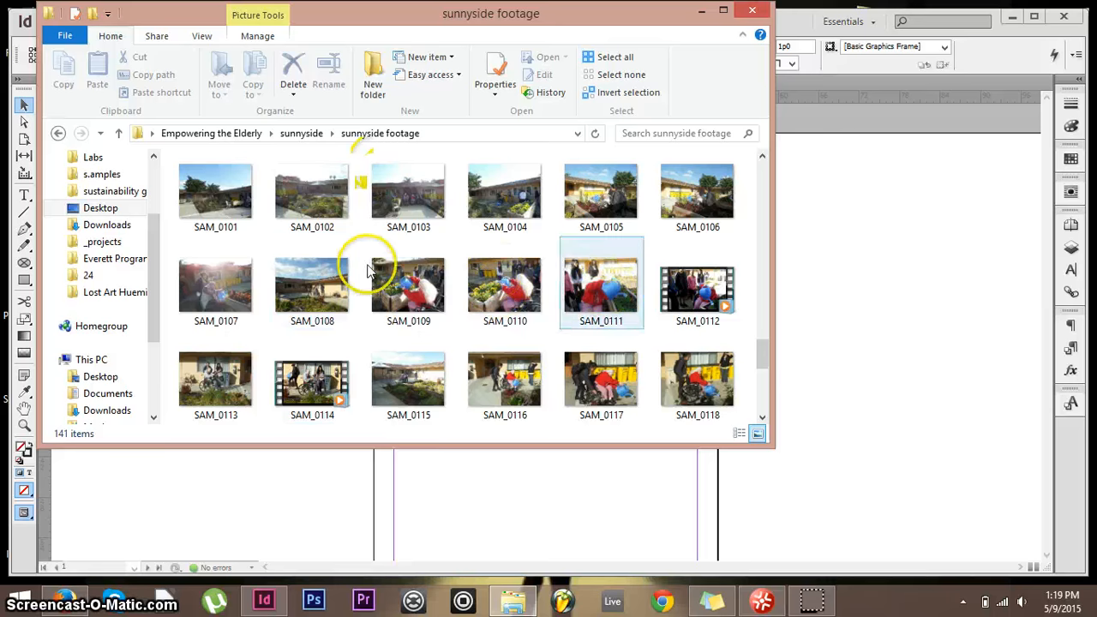
left_click(506, 300)
left_click_drag(507, 302, 573, 497)
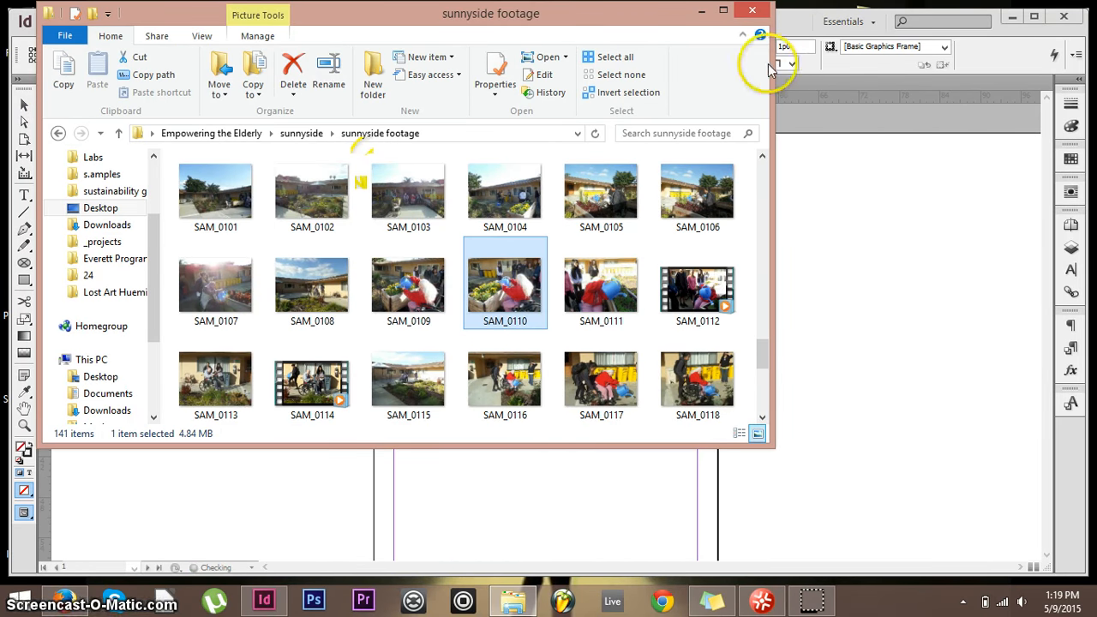
left_click(701, 12)
left_click(467, 386)
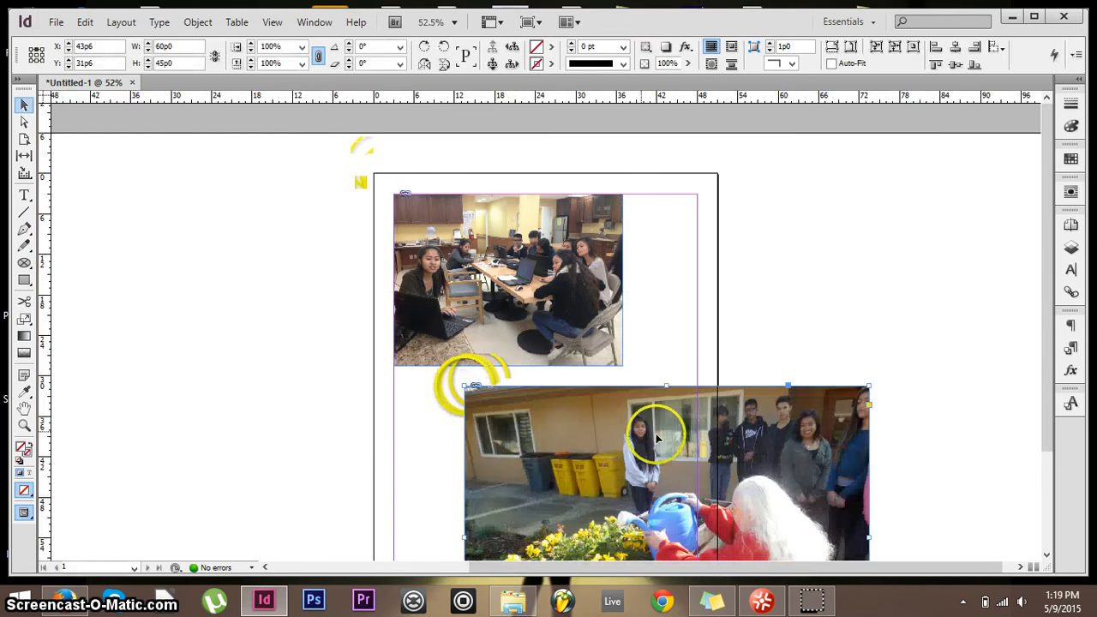
- Move the garden photo under the first photo at the page's left margin and scale it proportionally to about 41p5 by 31p1
left_click_drag(547, 475, 550, 422)
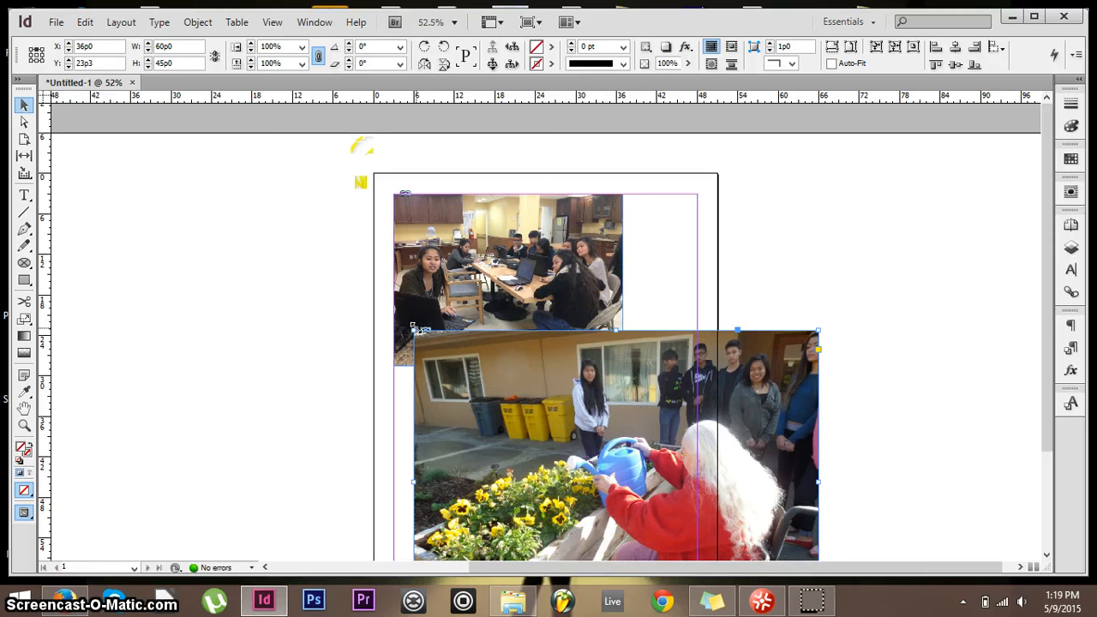
left_click_drag(416, 330, 492, 380)
scroll(603, 416, "down", 1)
scroll(604, 412, "down", 1)
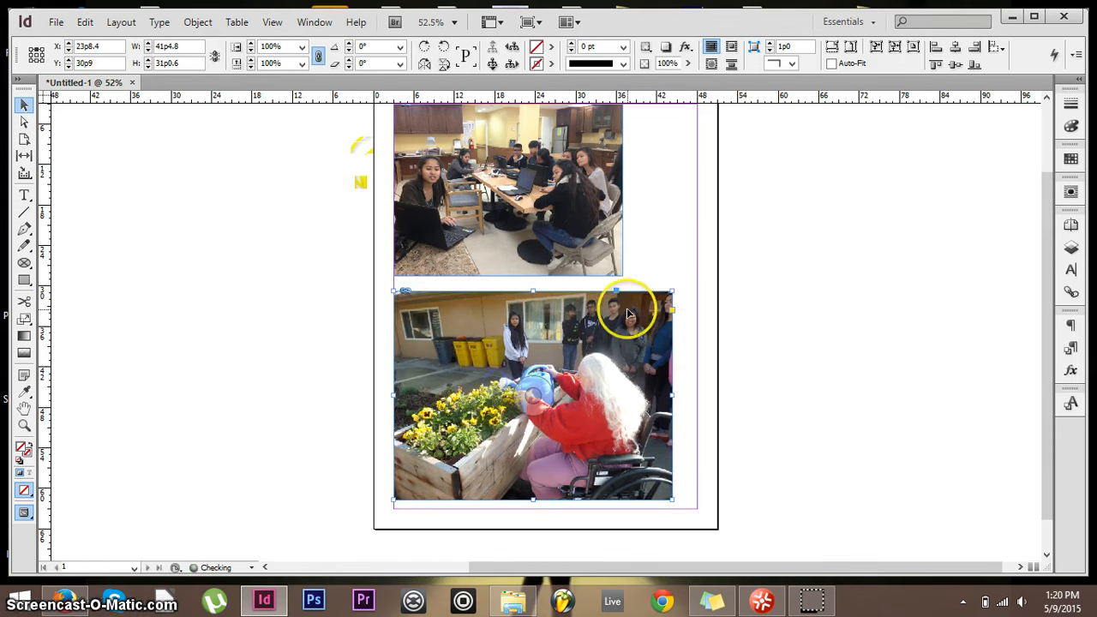
scroll(645, 272, "up", 4)
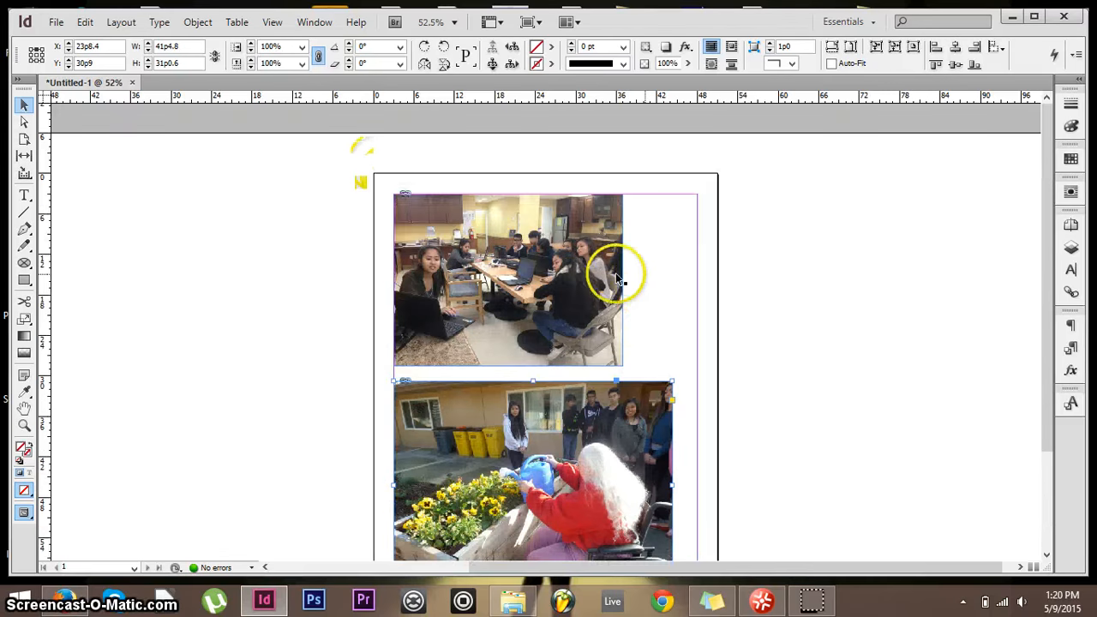
- Scale the garden photo proportionally to the first photo's width, about 34p0 by 25p6, keep it against the left margin, and deselect it
scroll(612, 313, "down", 3)
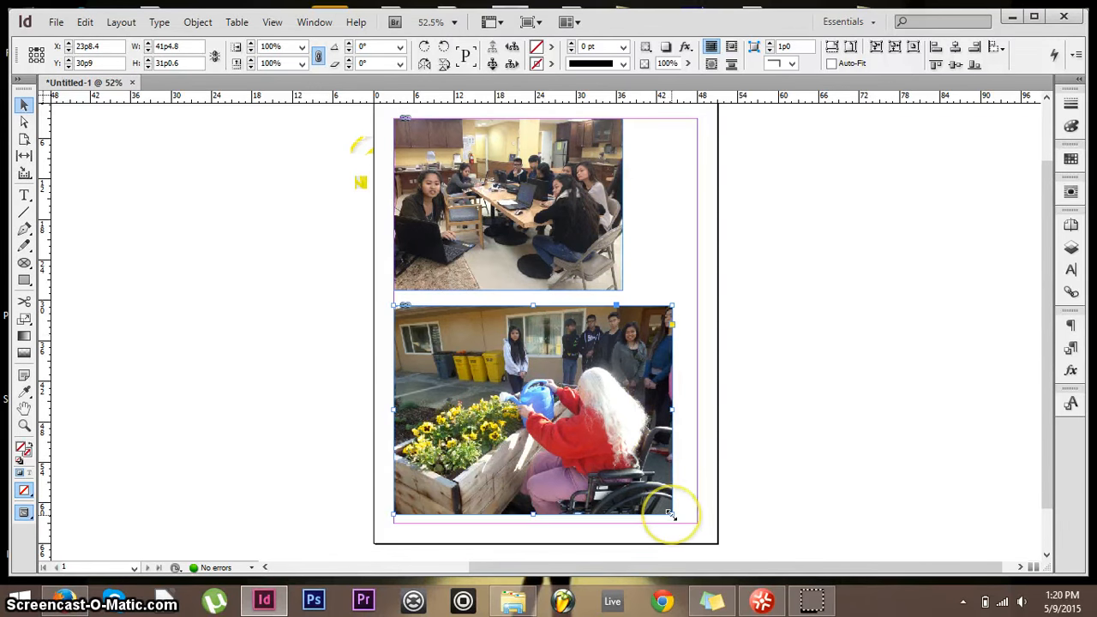
left_click_drag(671, 514, 626, 480)
left_click(654, 453)
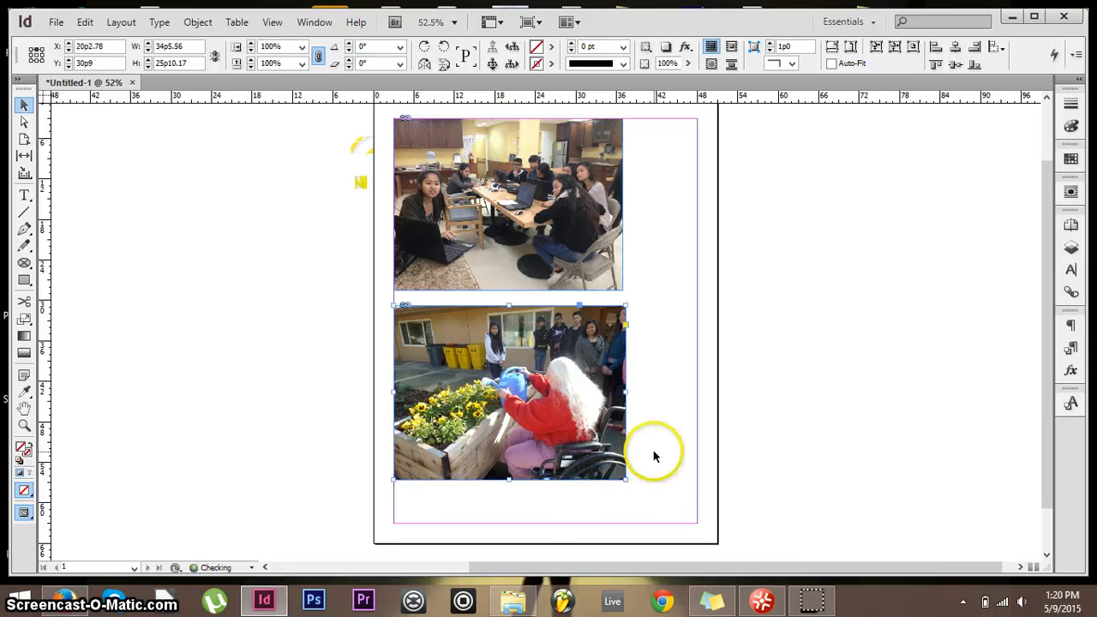
left_click_drag(600, 444, 593, 439)
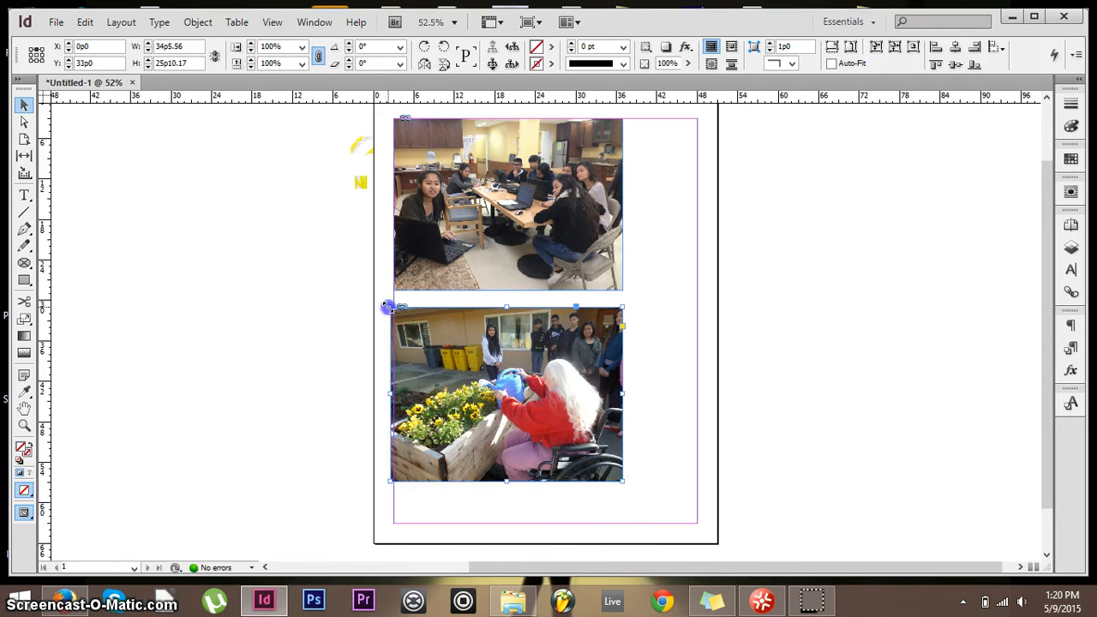
left_click_drag(390, 307, 463, 339)
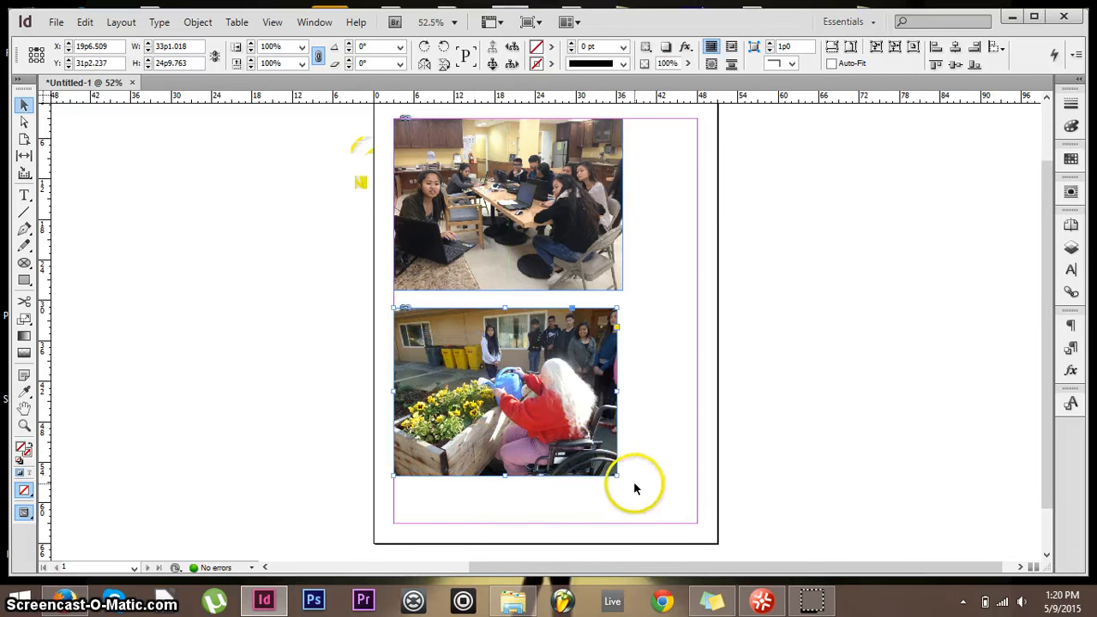
mouse_move(617, 476)
left_mouse_down()
mouse_move(675, 486)
mouse_move(621, 479)
left_mouse_up()
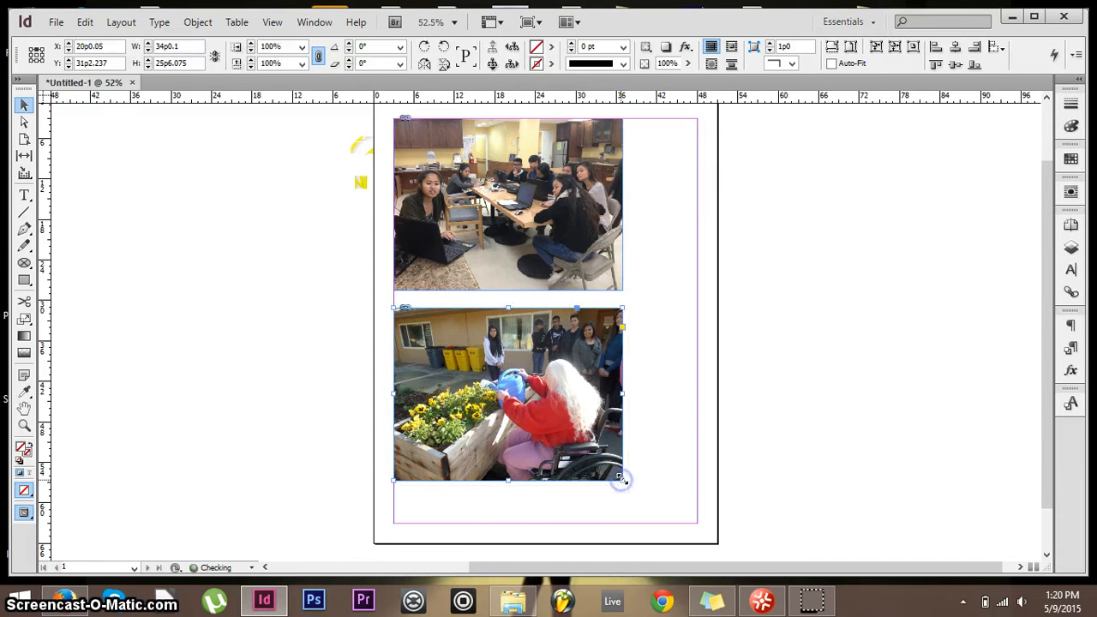
left_click(651, 421)
- Select both photos and move them together to the page's horizontal centre, at about X 25p6, and deselect them
left_click_drag(652, 460, 583, 183)
left_click_drag(478, 272, 513, 293)
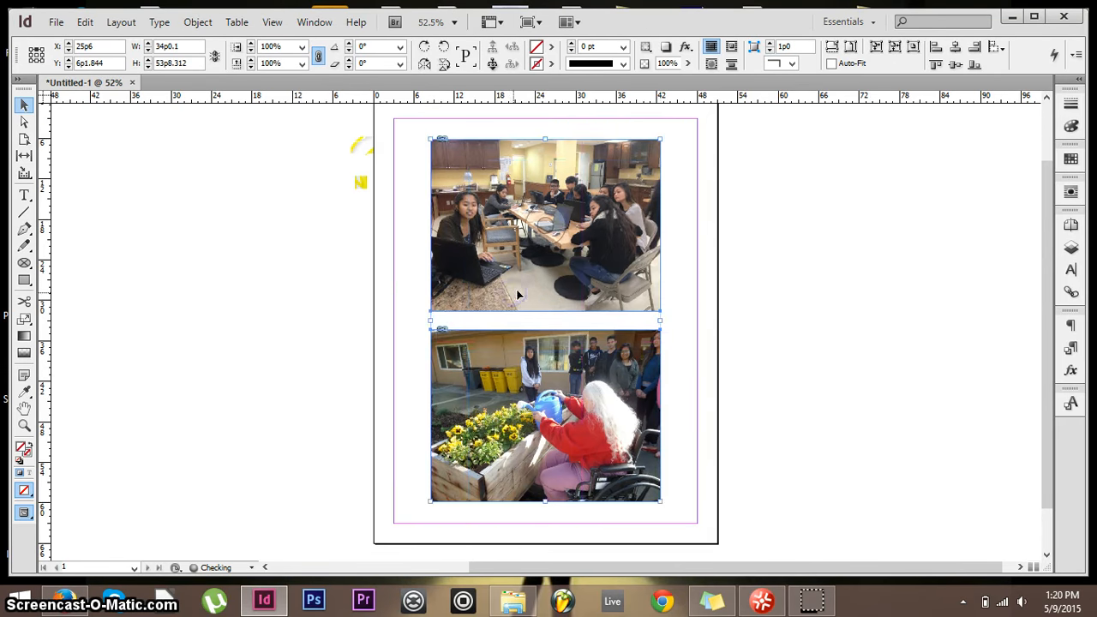
left_click(780, 294)
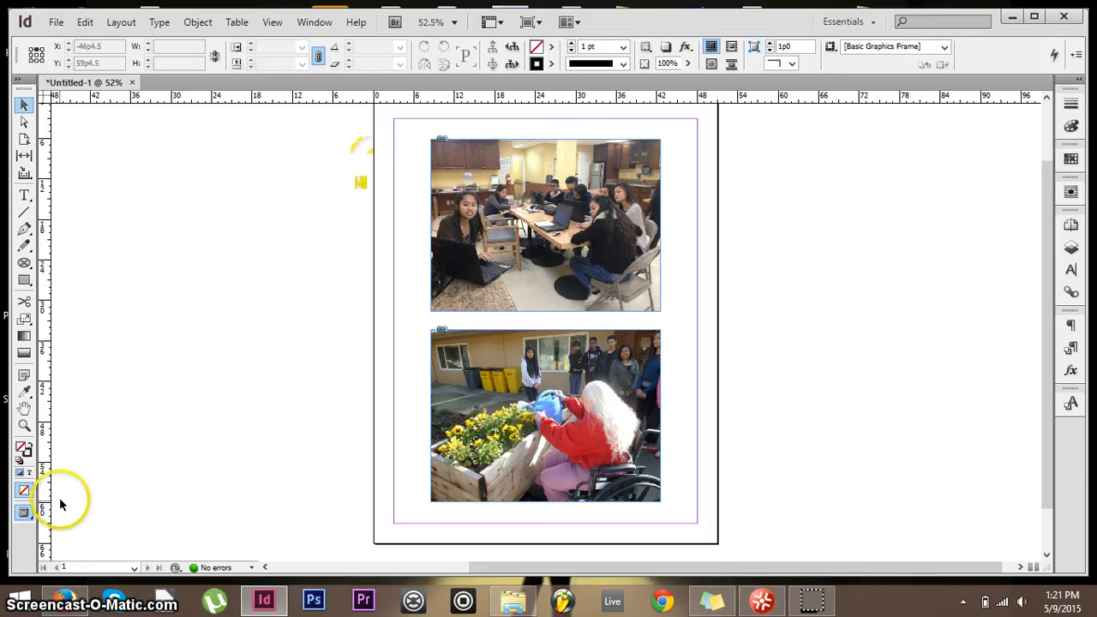
- Switch the screen mode to Preview and check the page layout
left_click(24, 512)
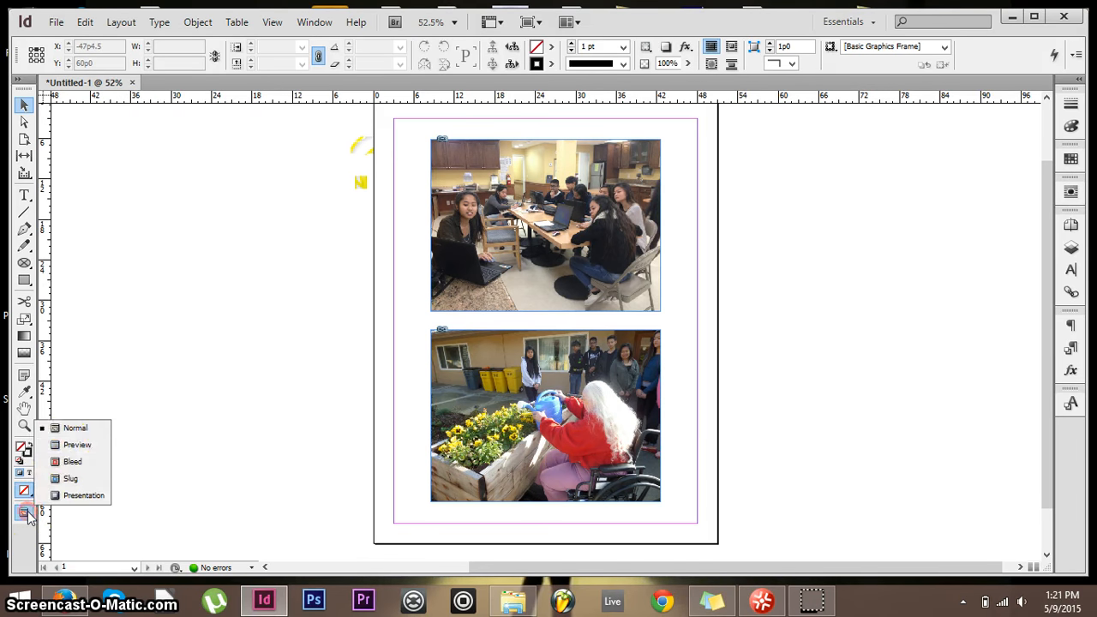
left_click(78, 445)
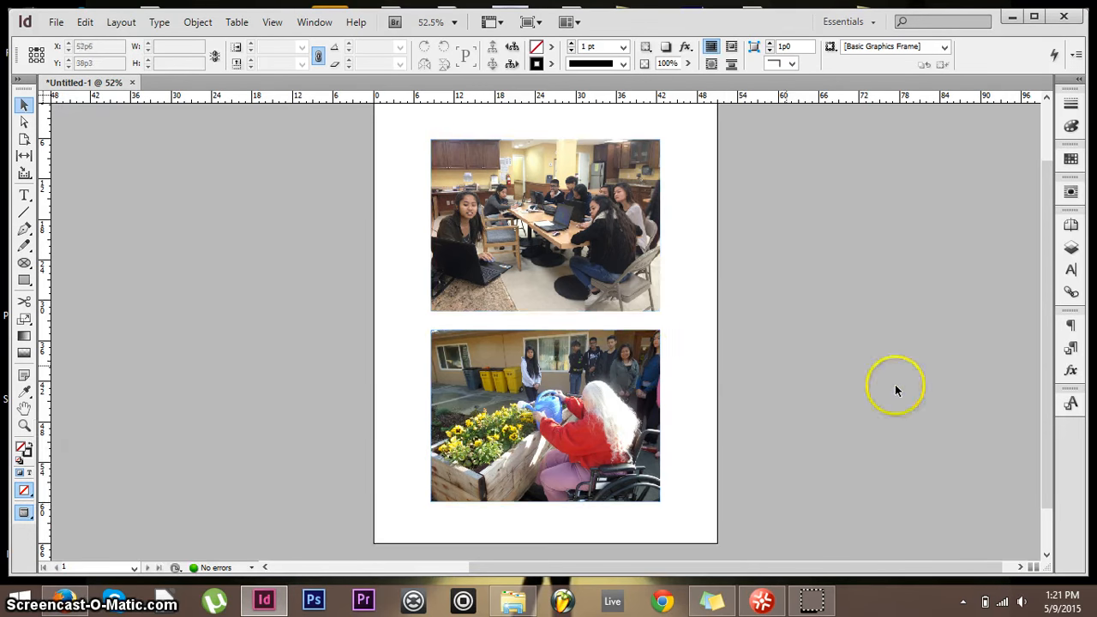
scroll(908, 392, "up", 2)
scroll(908, 392, "down", 3)
scroll(908, 392, "up", 2)
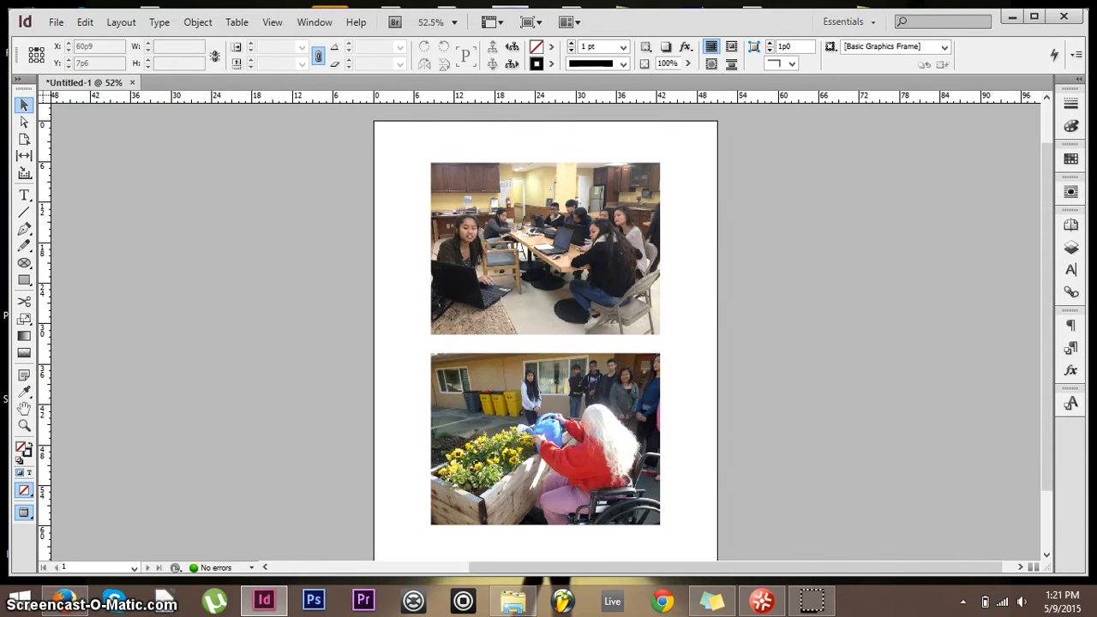
left_click(608, 200)
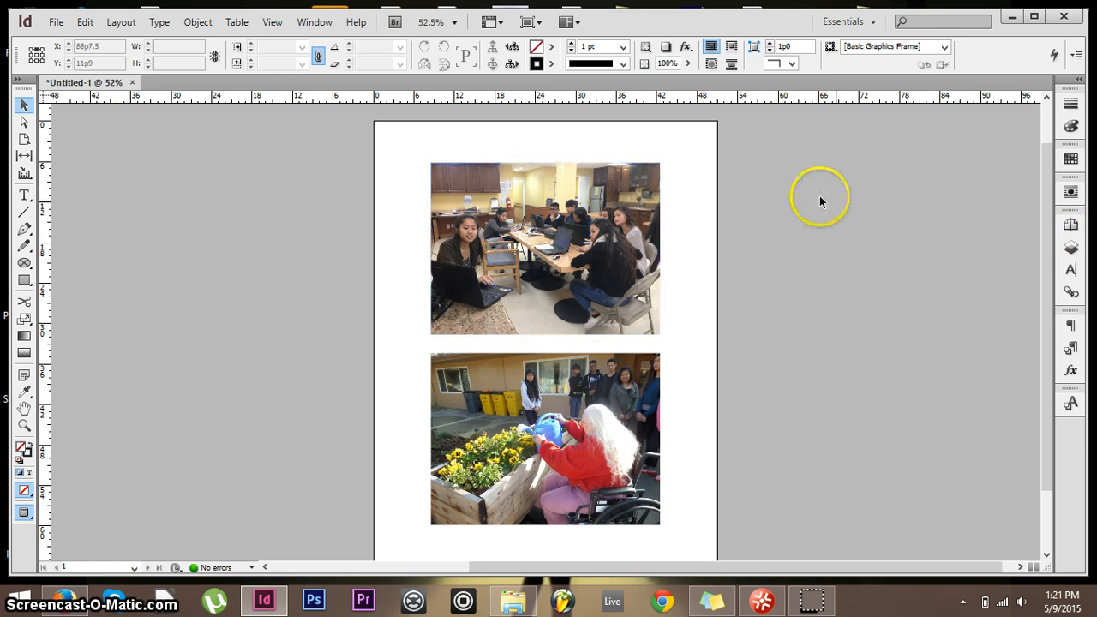
- Apply a [Black] stroke with a weight of 2 pt to the upper photo and deselect it
left_click(568, 208)
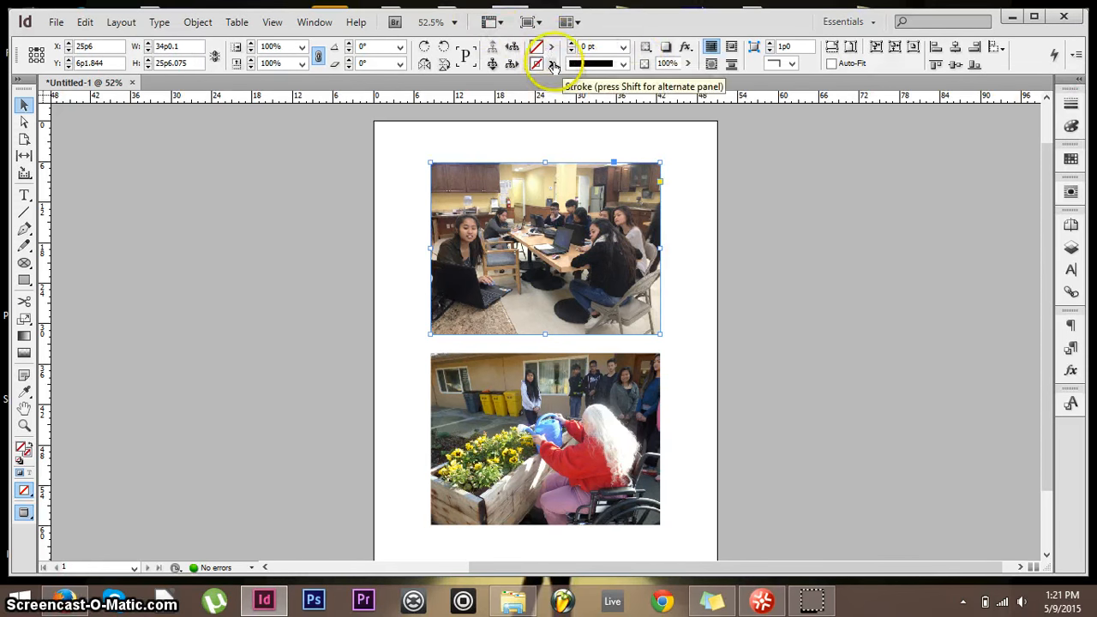
left_click(552, 65)
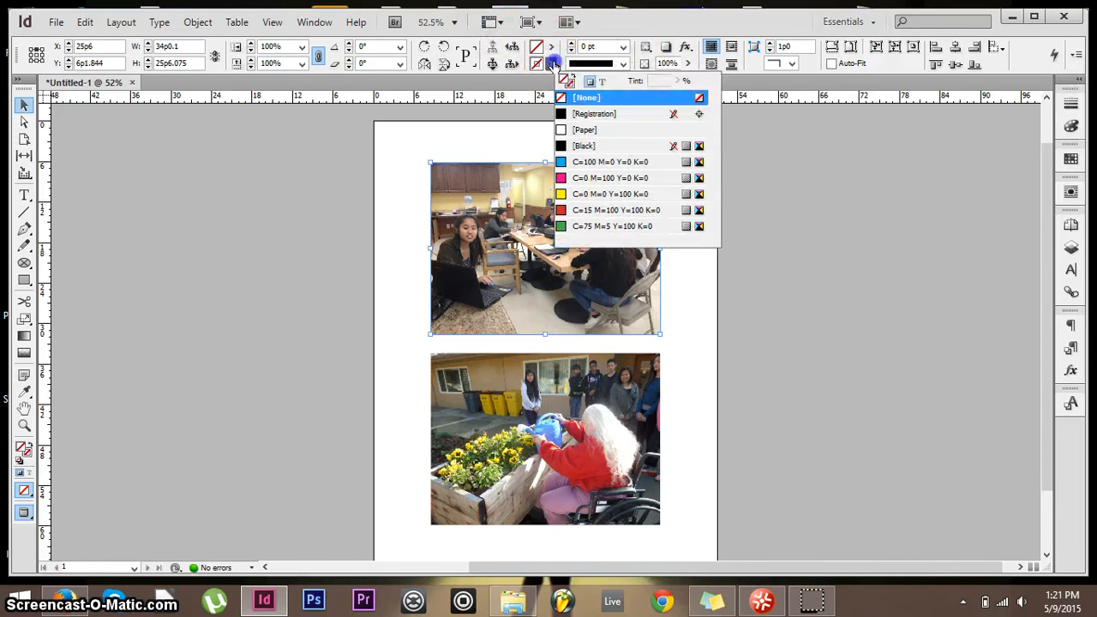
left_click(560, 146)
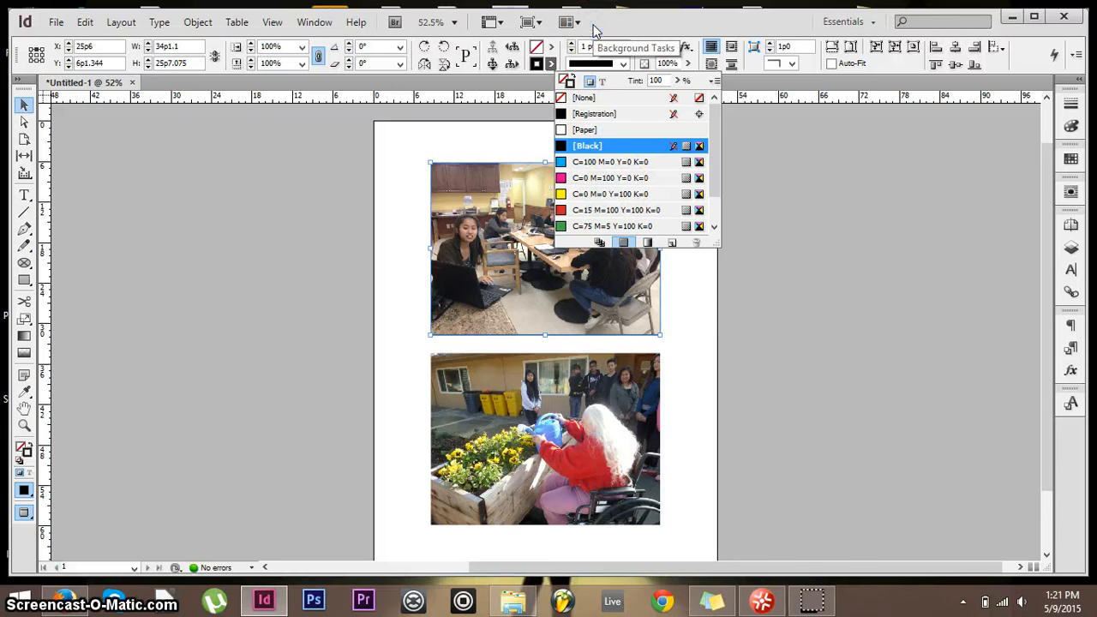
left_click(550, 67)
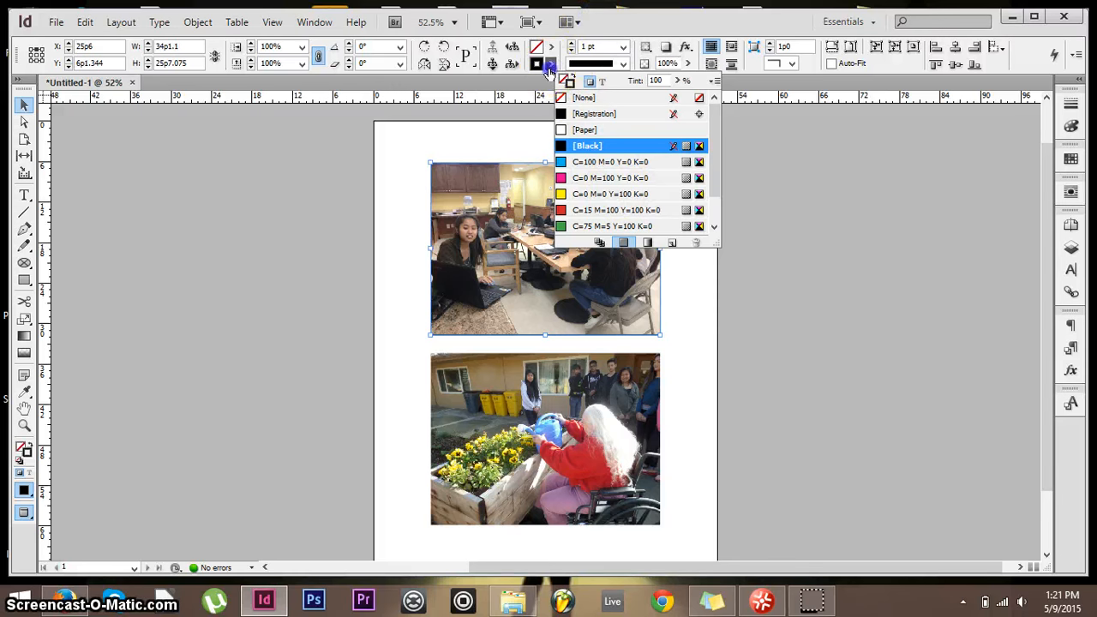
left_click(549, 68)
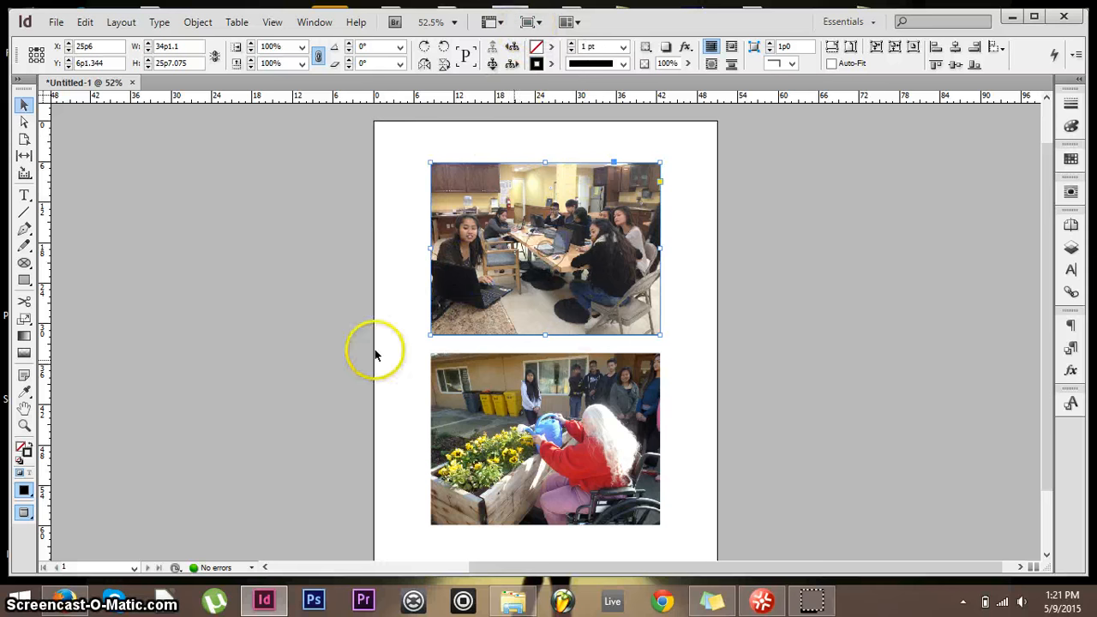
left_click(570, 44)
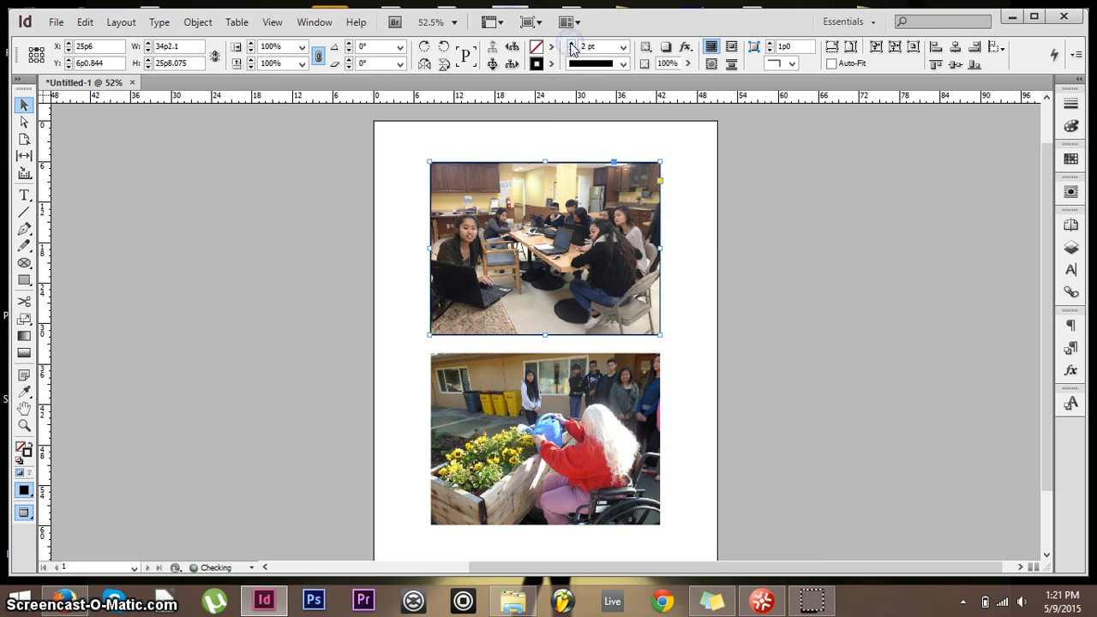
left_click(698, 221)
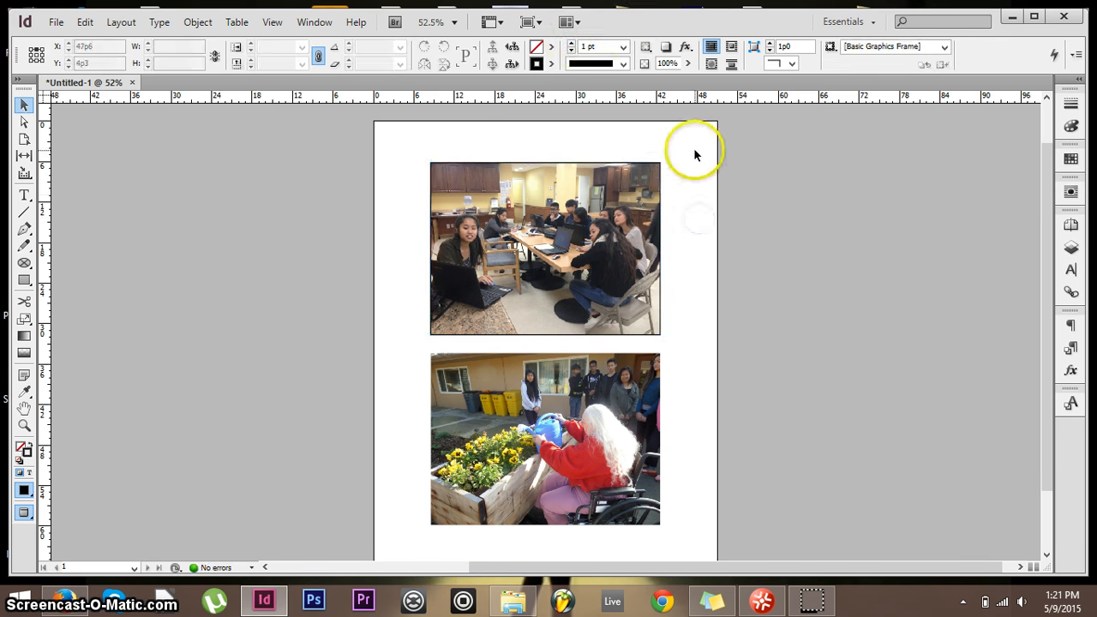
- Set the upper photo's stroke weight to 8 pt in the Stroke settings and deselect the photo
left_click(591, 197)
left_click(1070, 103)
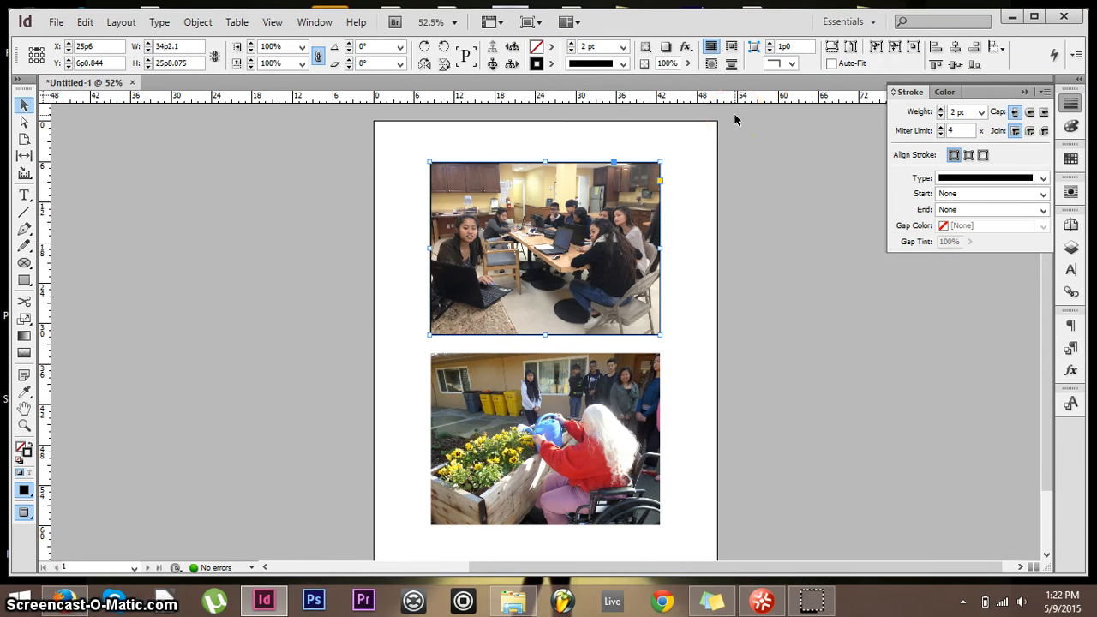
left_click(942, 109)
left_click(941, 110)
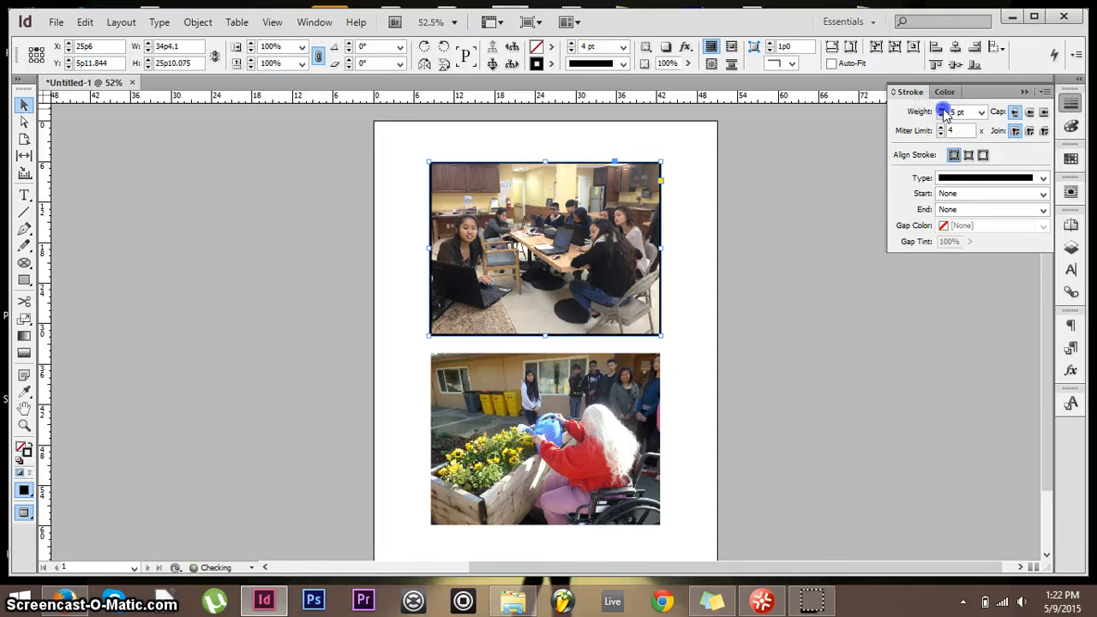
left_click(941, 110)
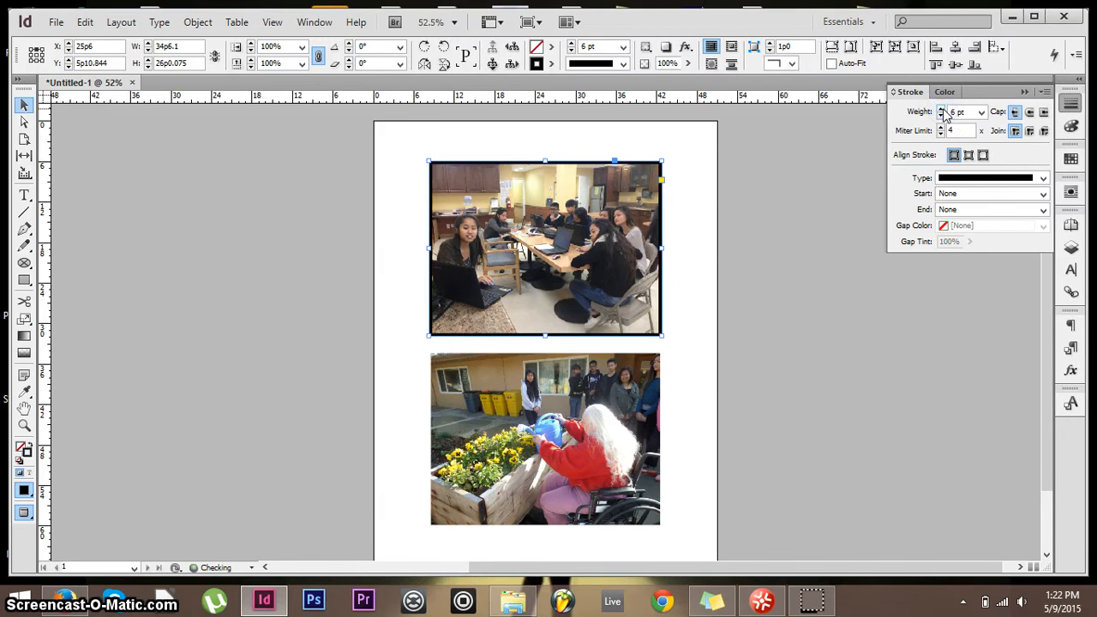
left_click(941, 110)
left_click(942, 110)
left_click(822, 163)
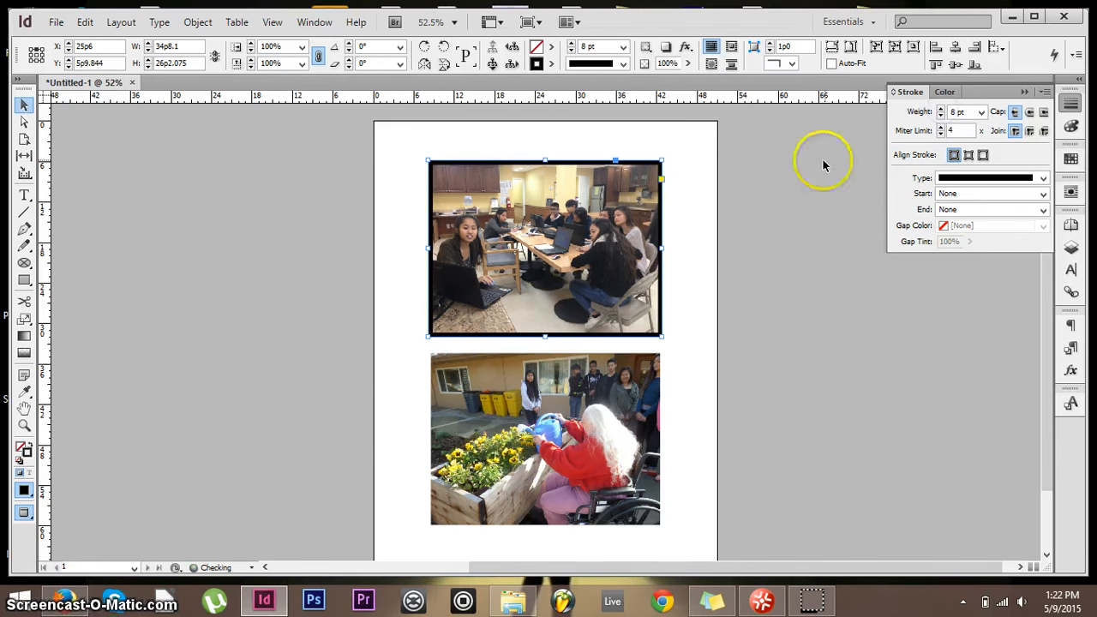
left_click(733, 145)
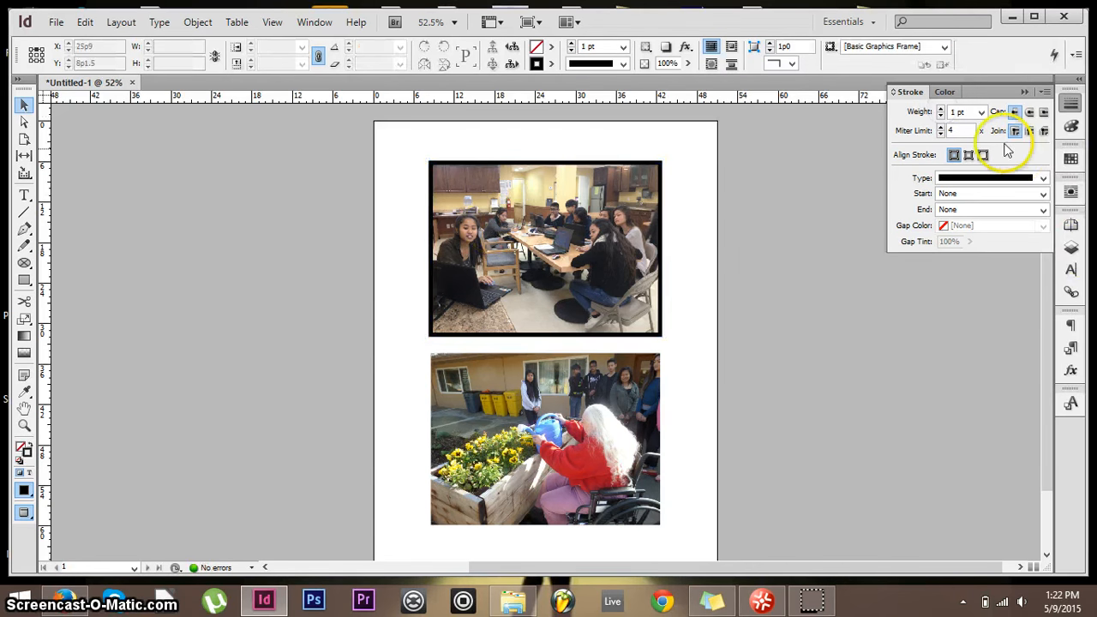
- Change the upper photo's stroke type to Thick - Thick and deselect the photo
left_click(660, 181)
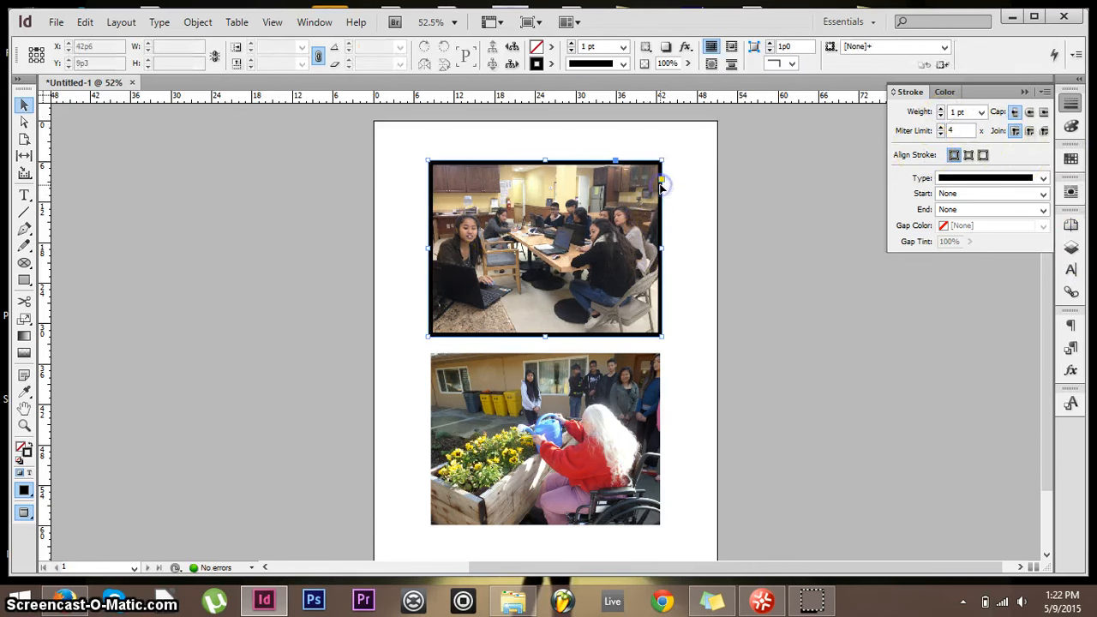
left_click(1044, 179)
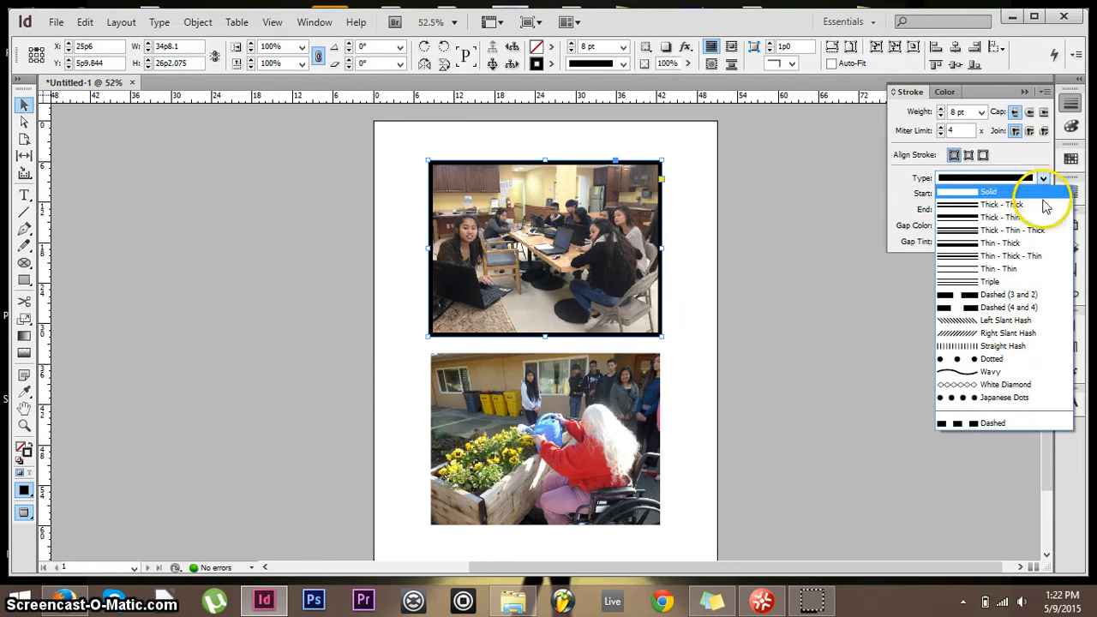
left_click(1044, 204)
left_click(871, 224)
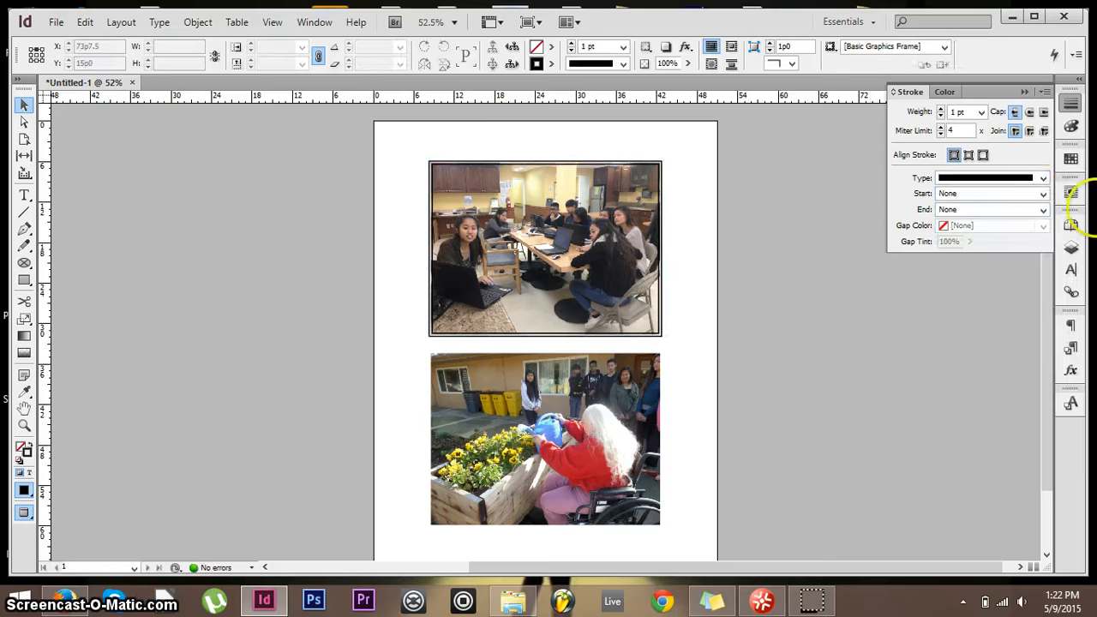
- Change the upper photo's stroke type to Dashed (3 and 2) and deselect the photo
left_click(1043, 178)
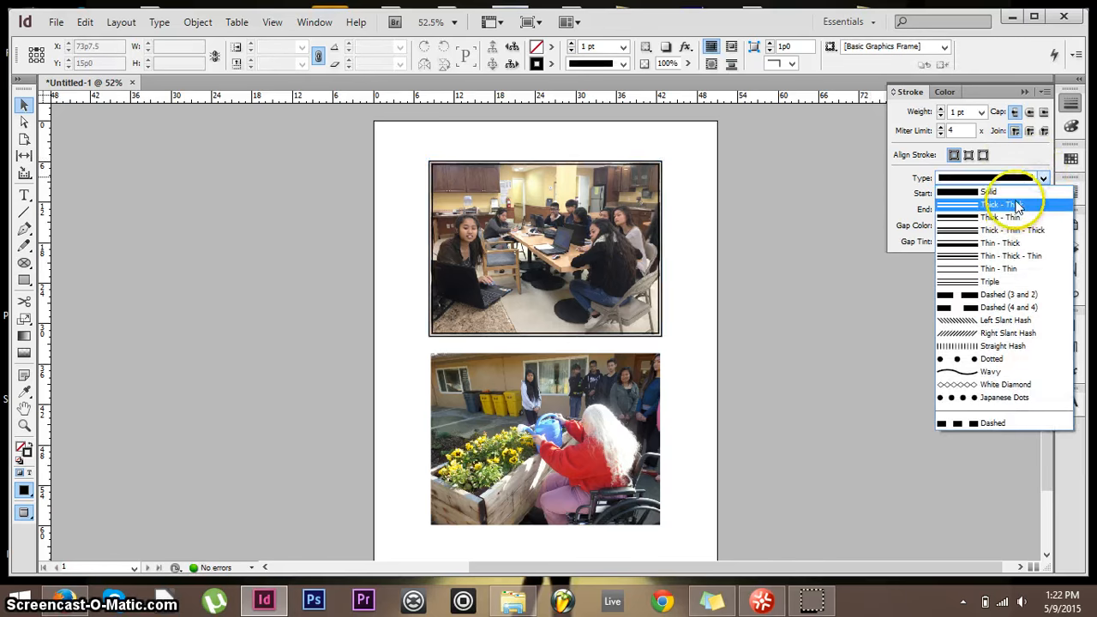
left_click(1010, 294)
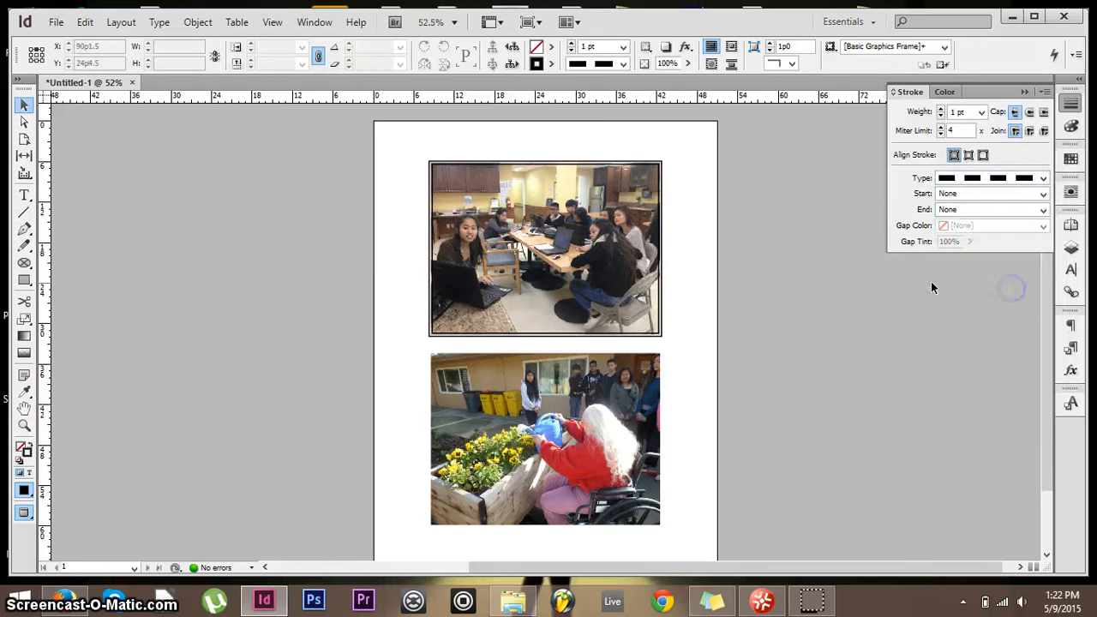
left_click(581, 224)
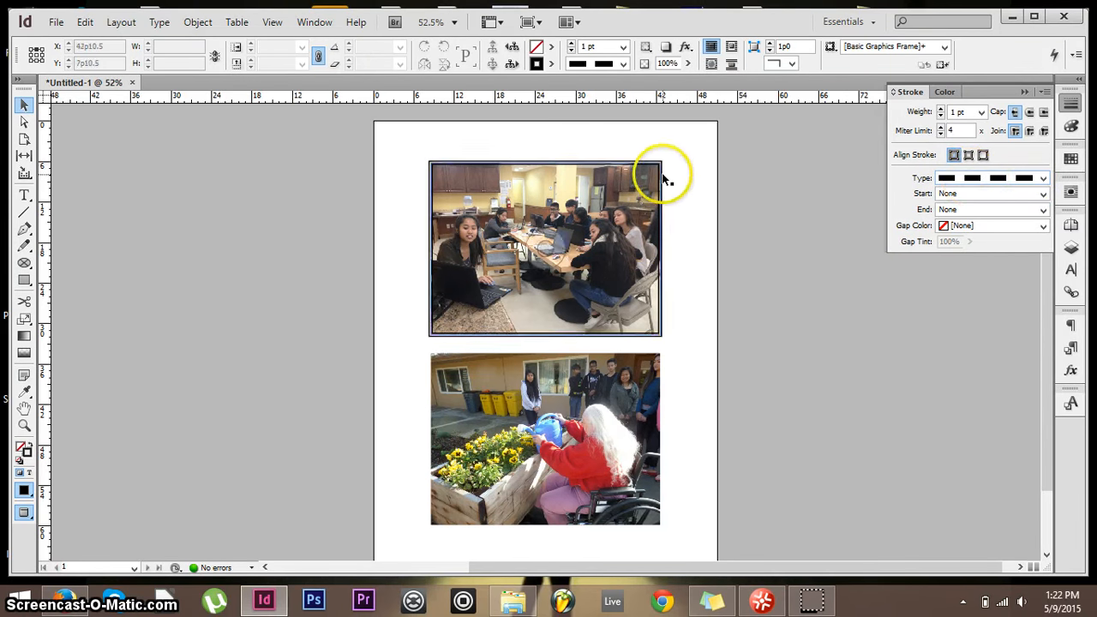
left_click(663, 175)
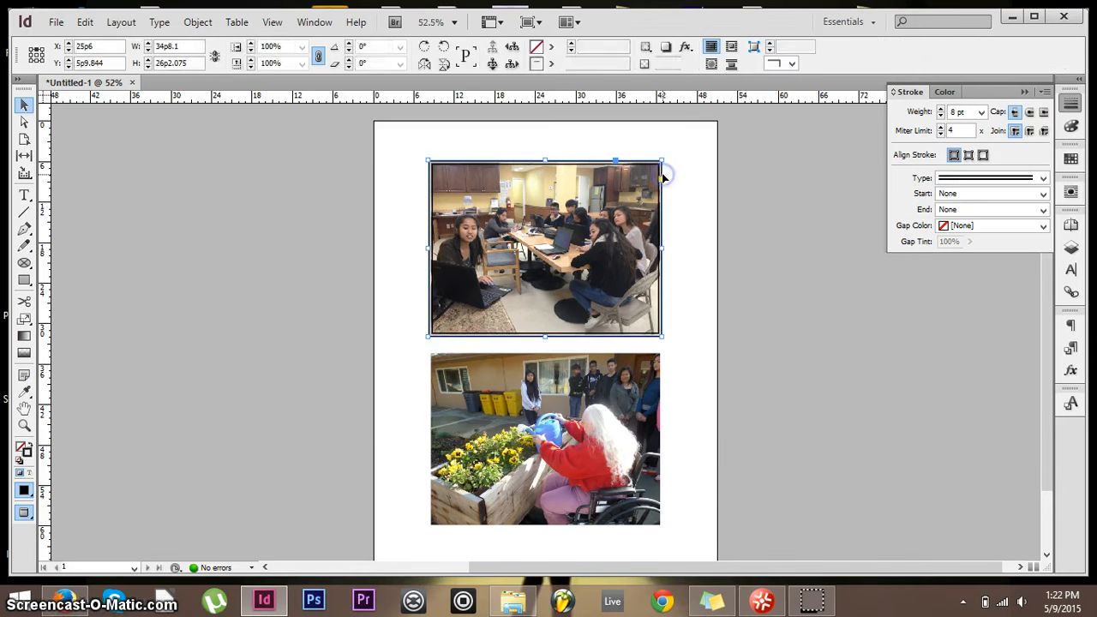
left_click(989, 178)
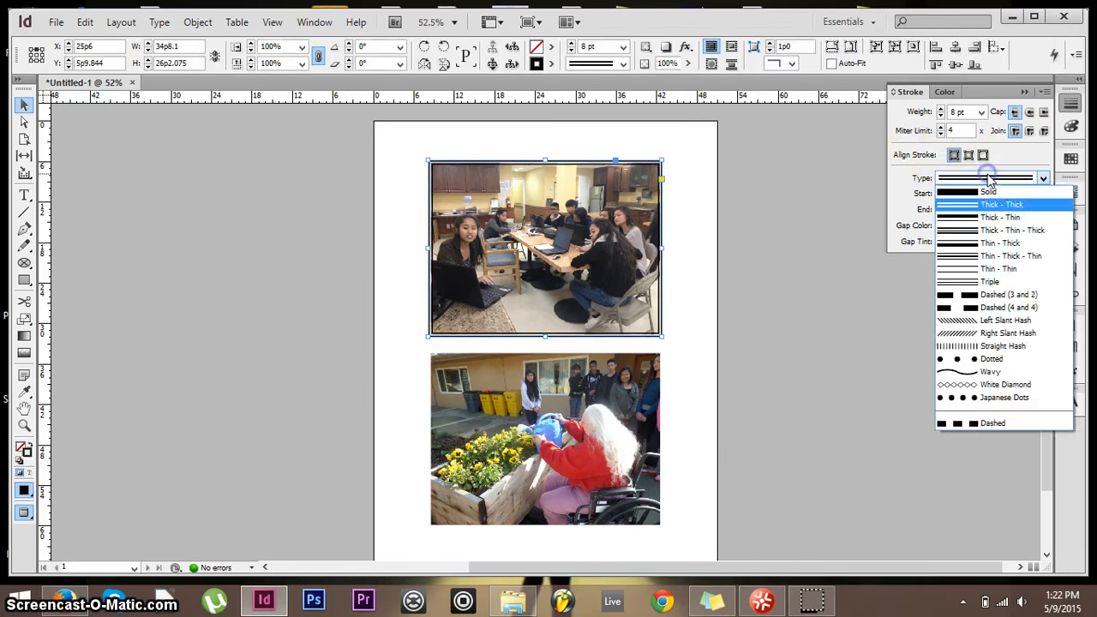
left_click(1003, 294)
left_click(750, 246)
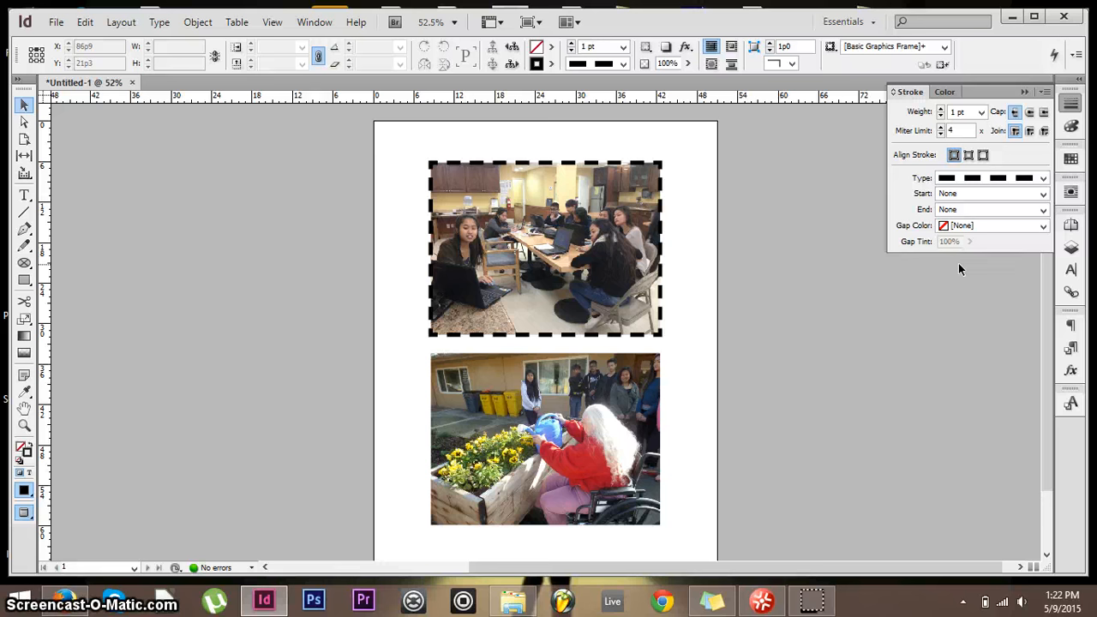
- Add a stroke to the lower photo and raise its weight to 8 pt
scroll(808, 320, "down", 2)
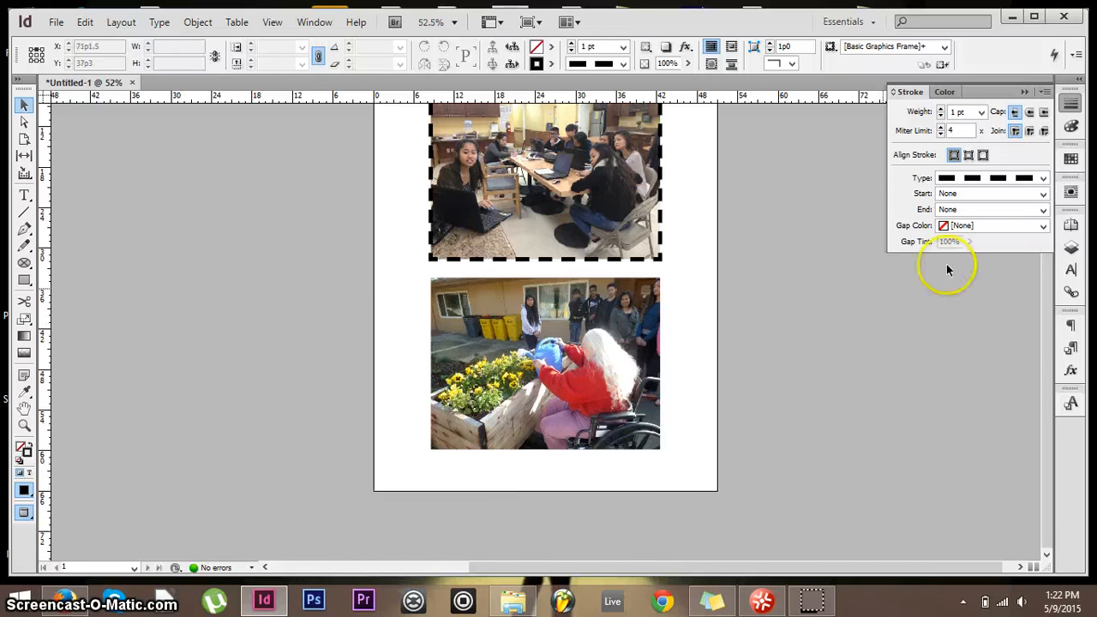
left_click(598, 333)
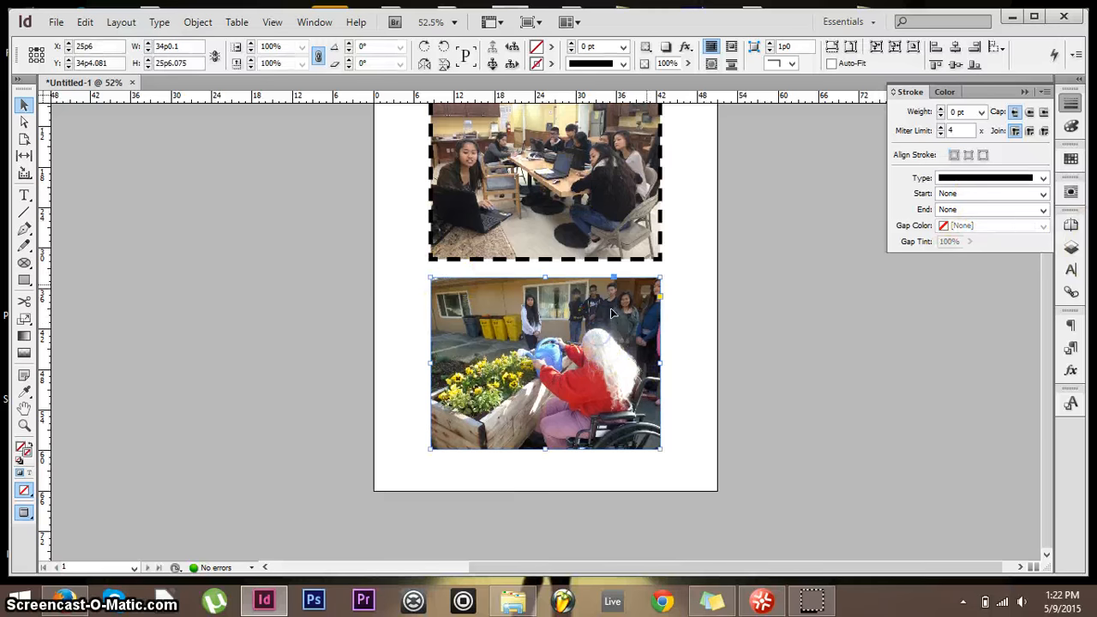
left_click(941, 110)
left_click(941, 110)
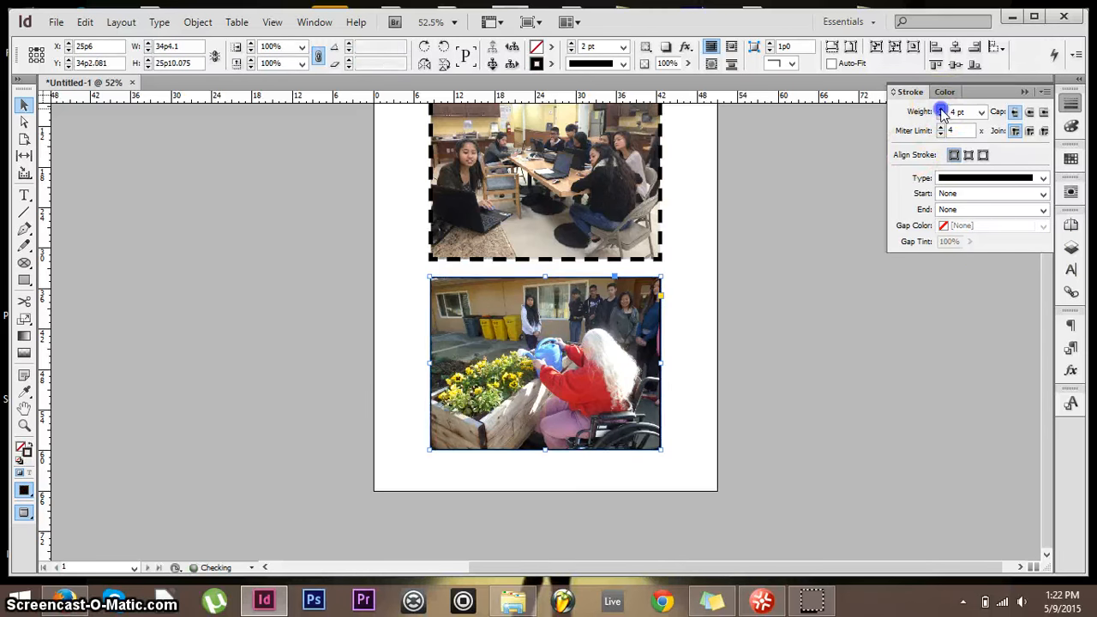
left_click(941, 110)
left_click(942, 110)
left_click(941, 110)
left_click(941, 111)
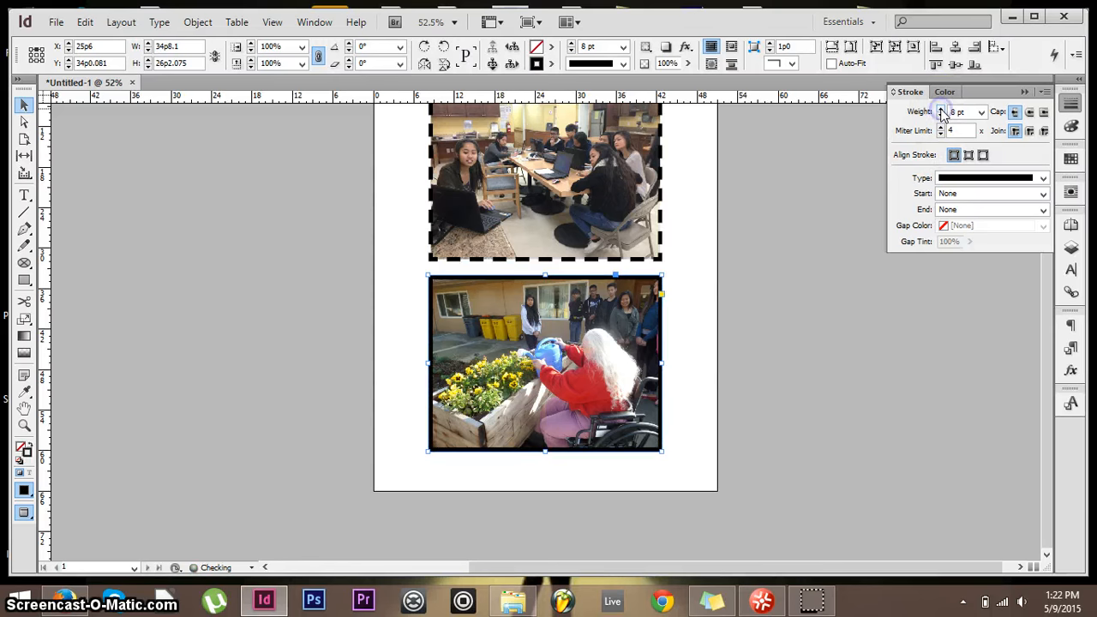
- Set the lower photo's stroke type to Thin - Thin and deselect the photo
left_click(1041, 182)
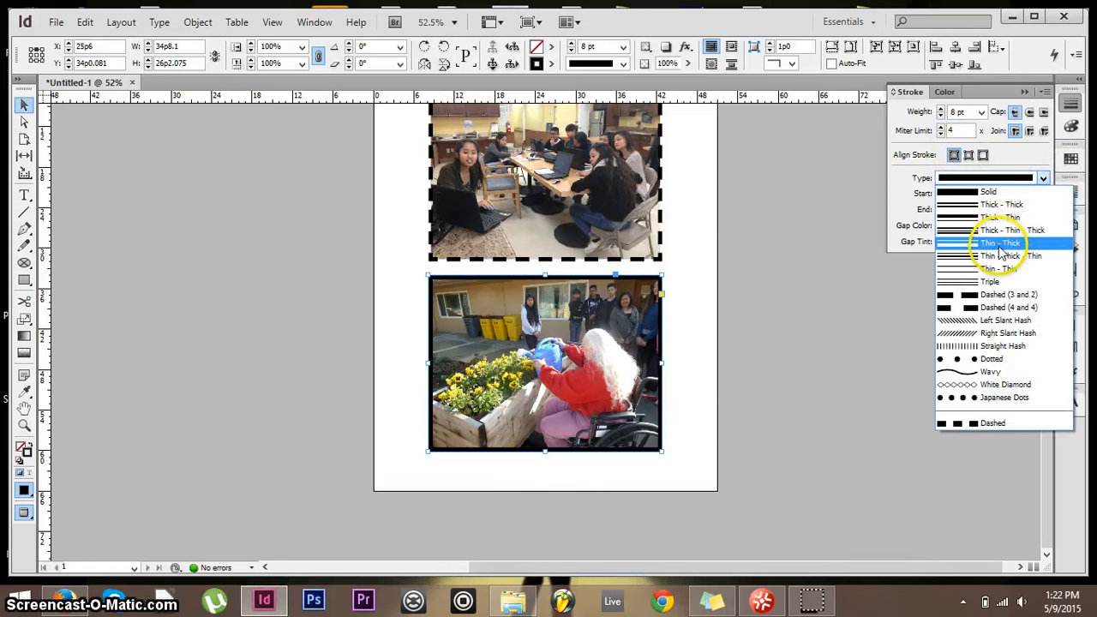
left_click(933, 277)
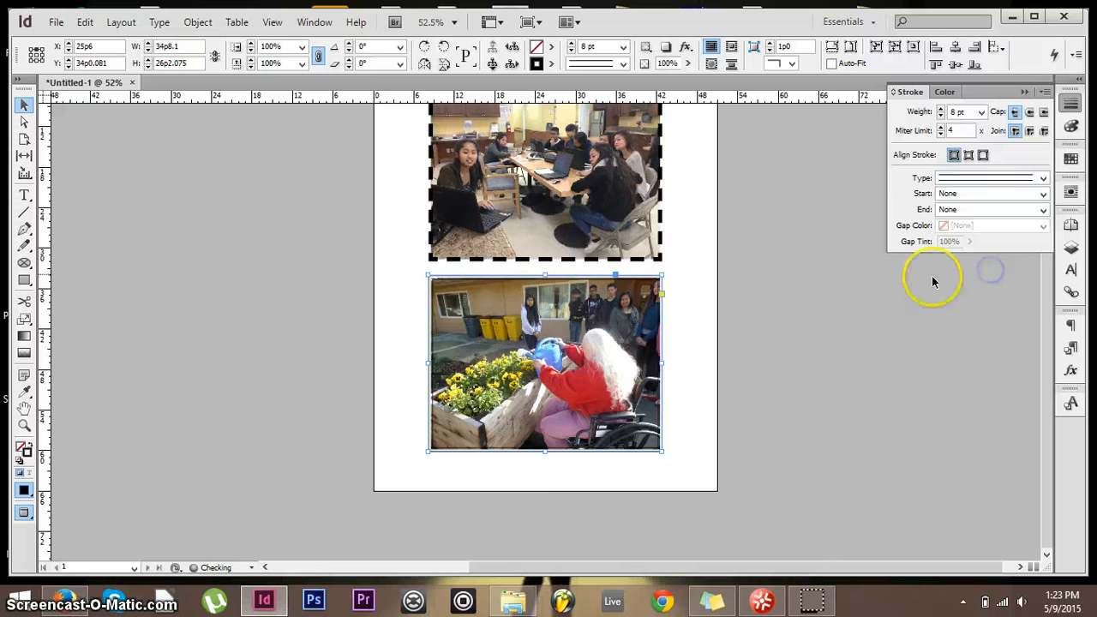
left_click(903, 287)
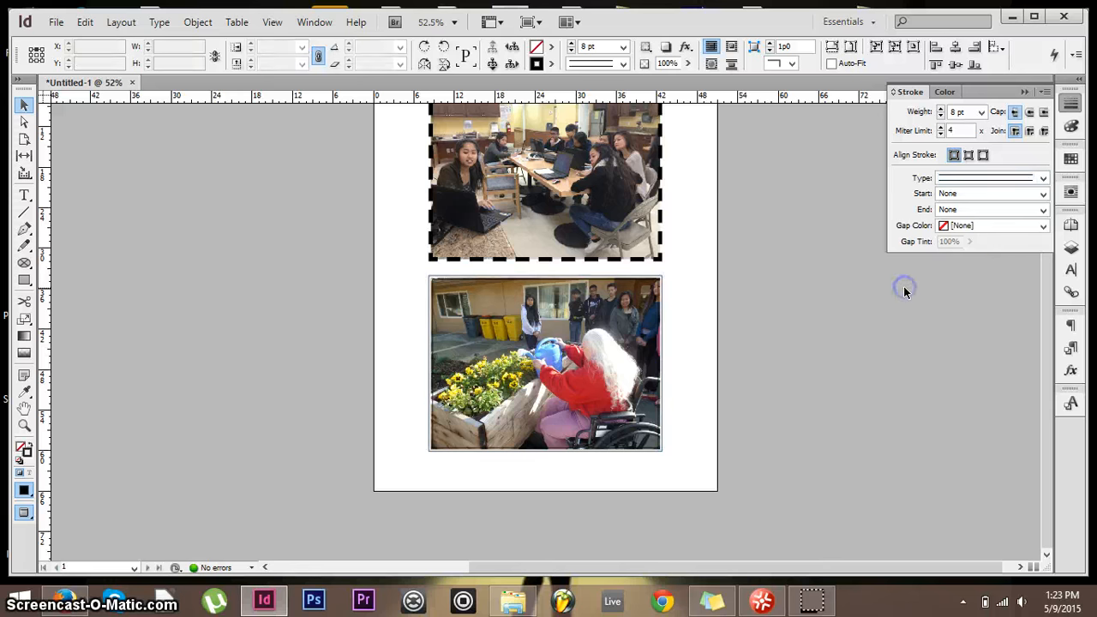
- Change the lower photo's stroke type to Thin - Thick, deselect it and check both borders
left_click(572, 307)
left_click(973, 180)
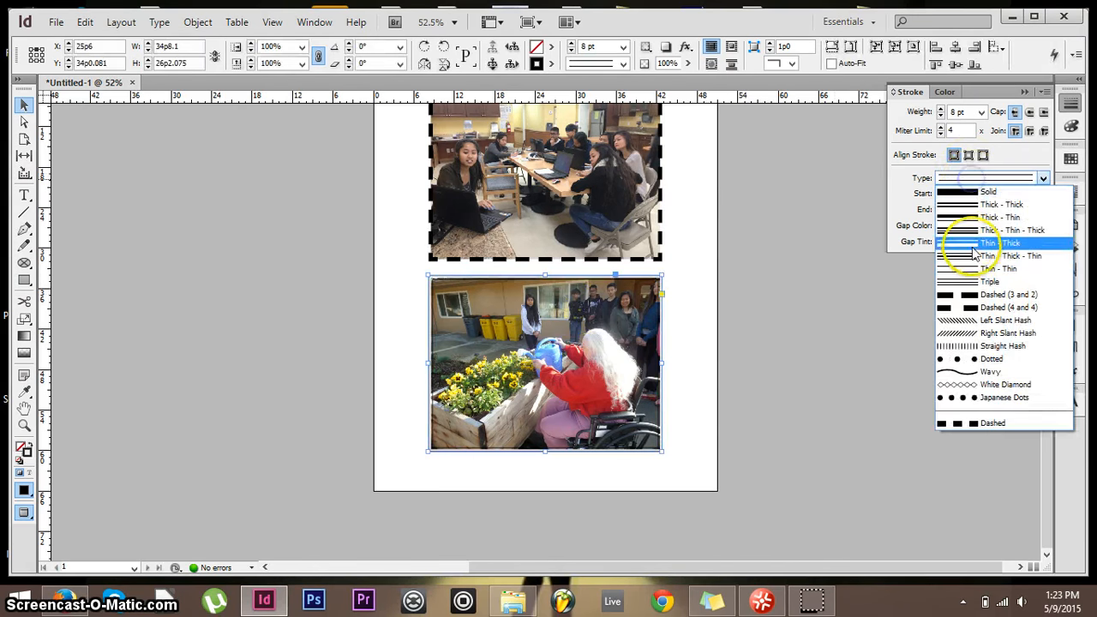
left_click(974, 252)
left_click(834, 276)
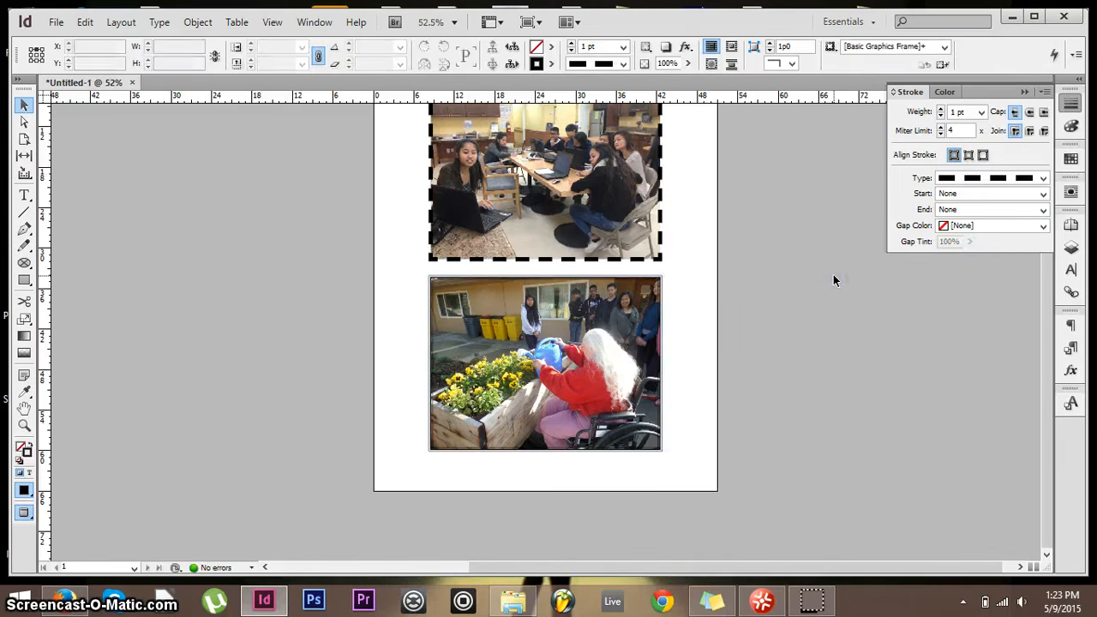
scroll(833, 275, "up", 3)
left_click(830, 271)
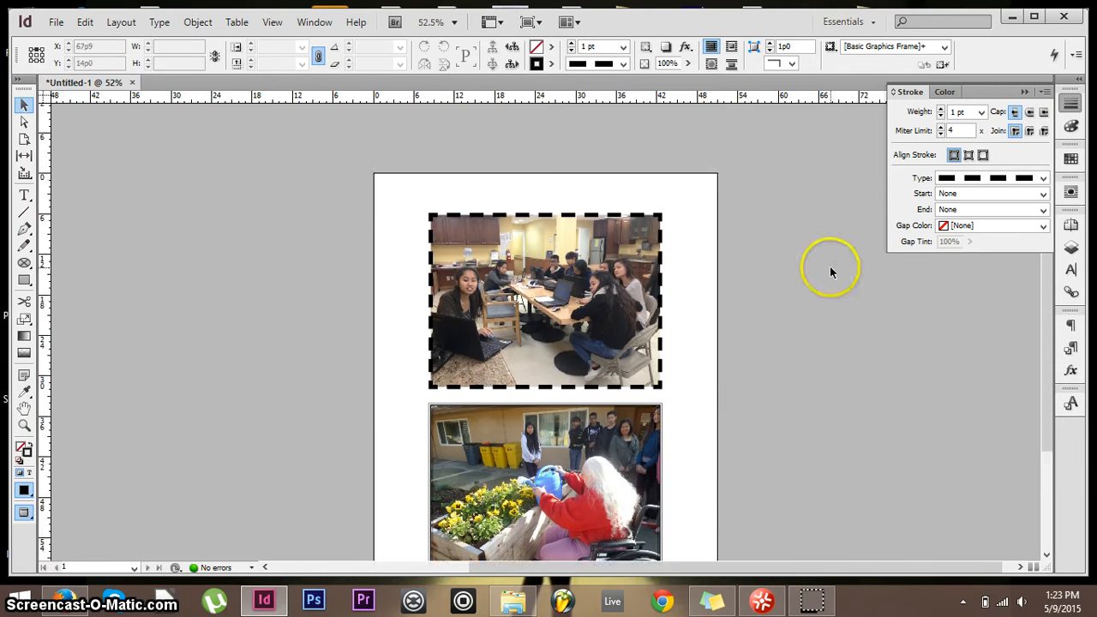
- Select both photos and scale them down together to about 20p11 wide by 32p10 high overall, with deselection at the end
scroll(829, 270, "down", 3)
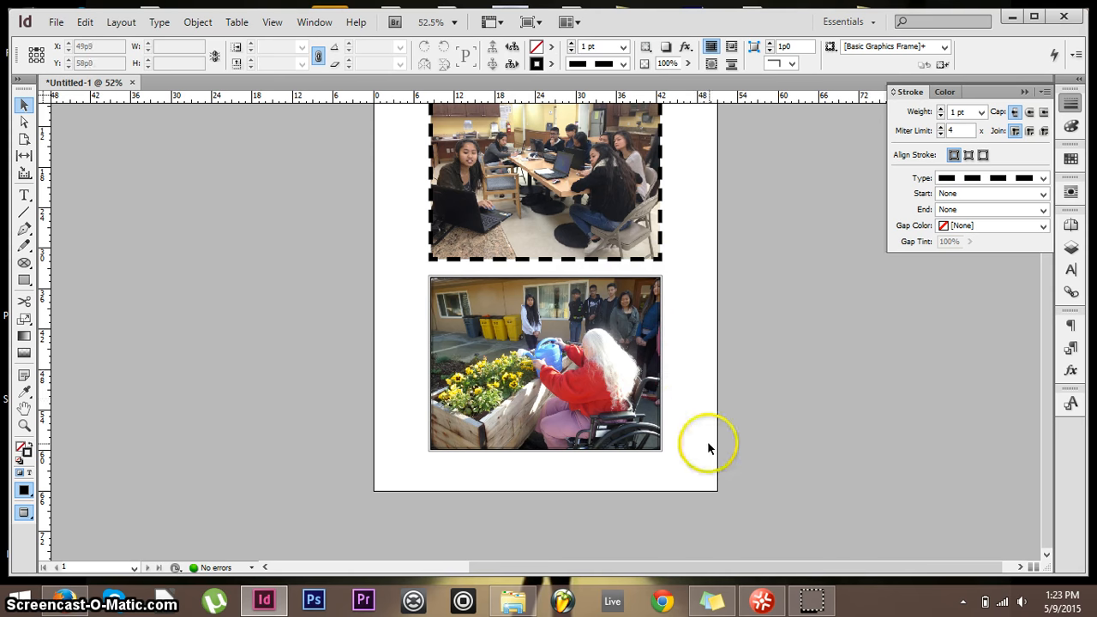
left_click_drag(674, 224, 657, 265)
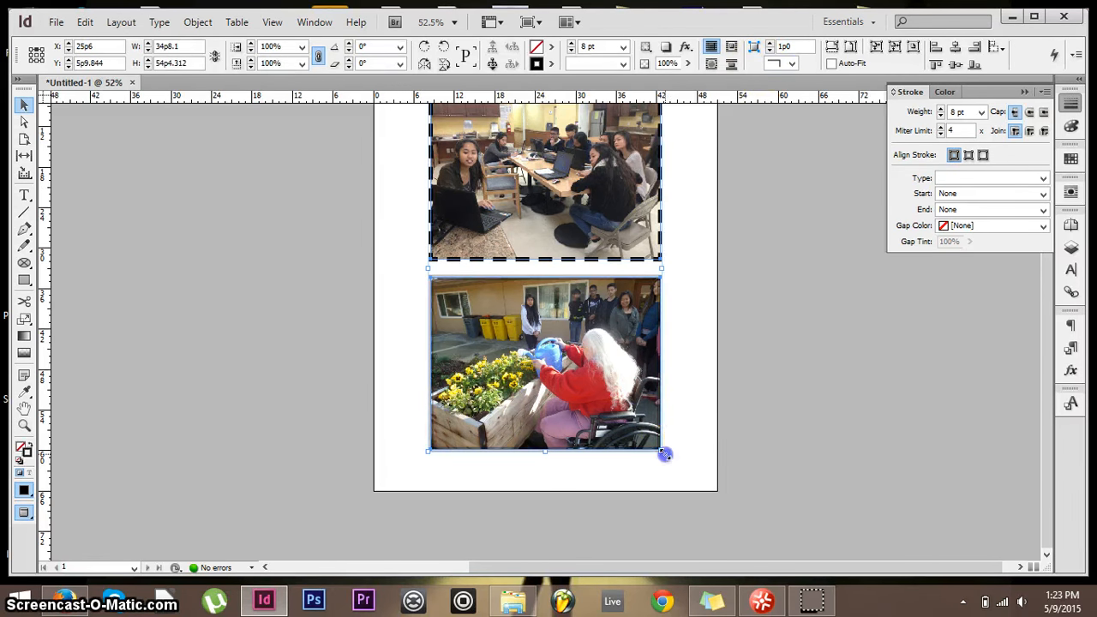
left_click_drag(663, 450, 569, 240)
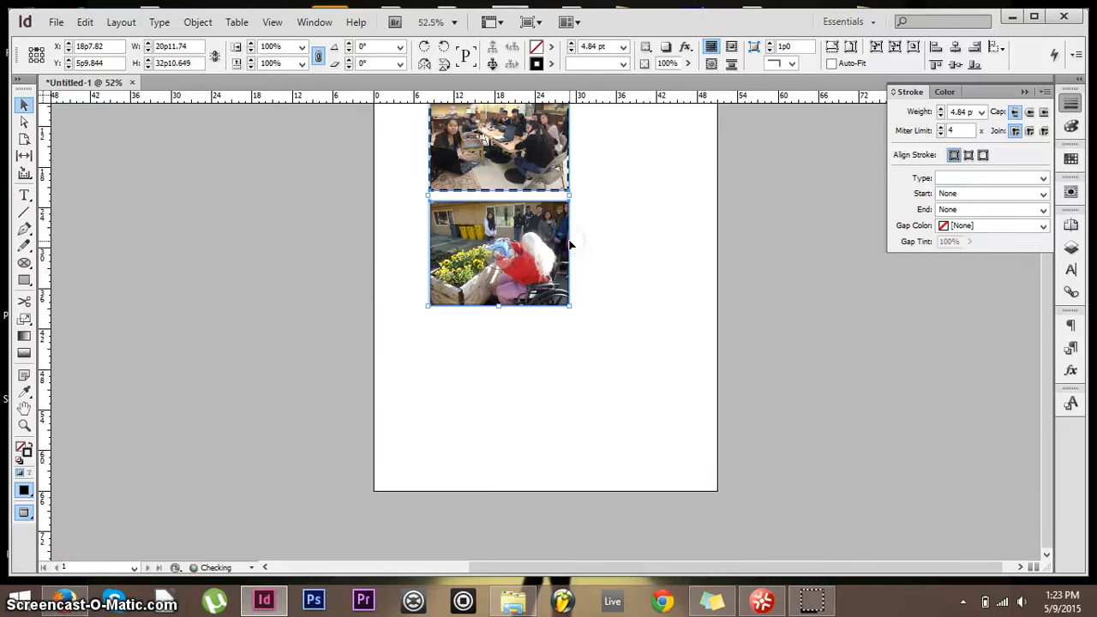
left_click(664, 333)
scroll(664, 333, "up", 5)
scroll(664, 333, "down", 3)
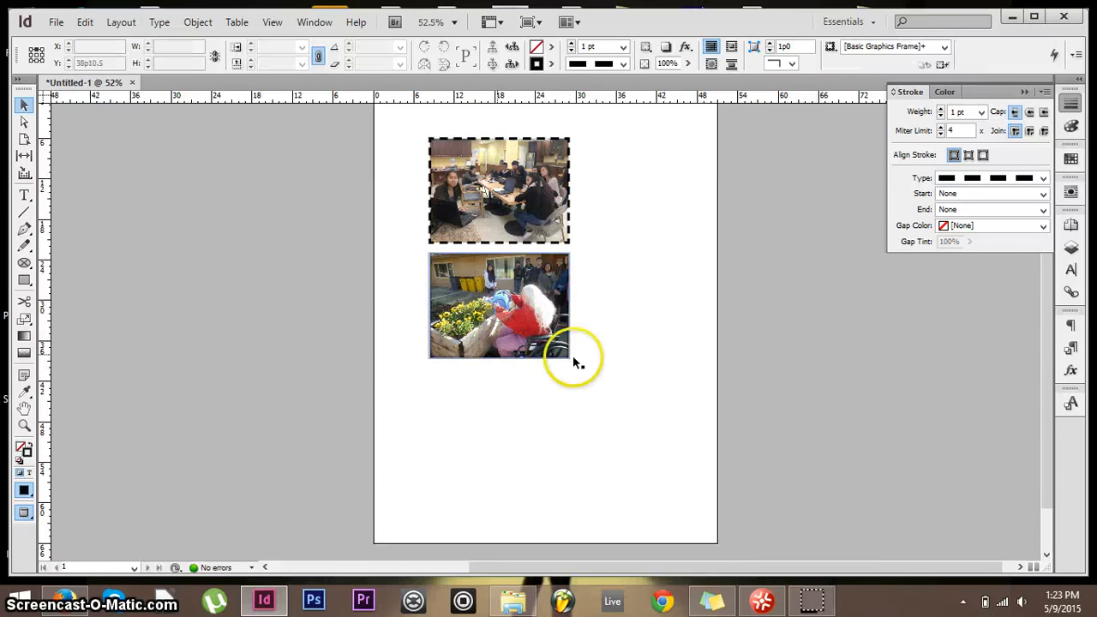
- Move both photos together to the page's upper-left corner, about 1p9 below the top edge, and deselect them
left_click_drag(575, 380, 465, 184)
scroll(466, 183, "up", 2)
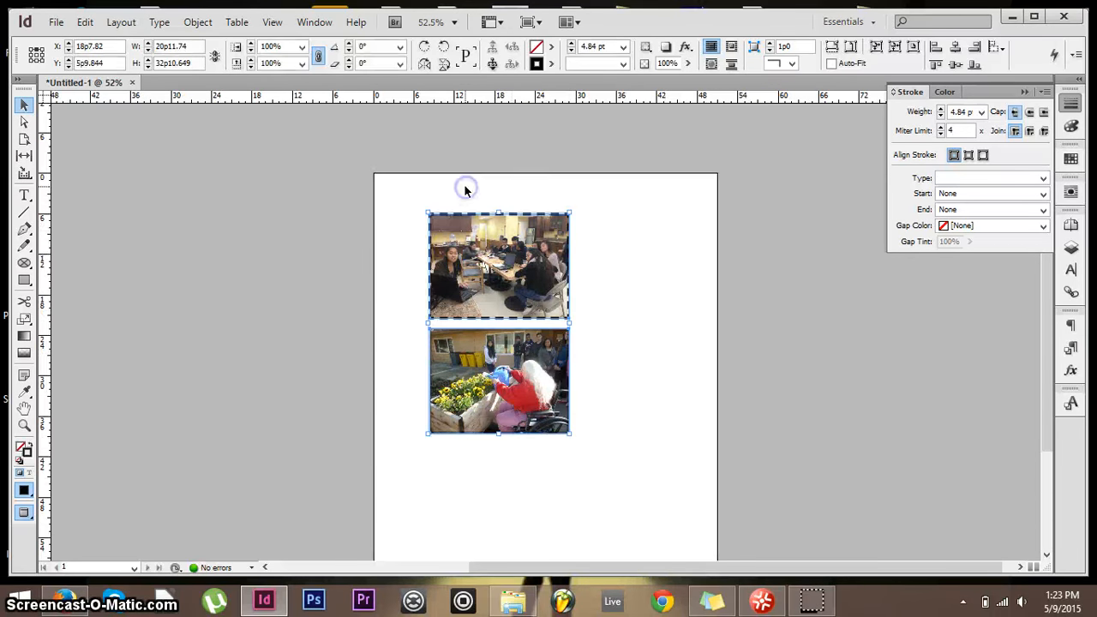
left_click_drag(463, 255, 421, 226)
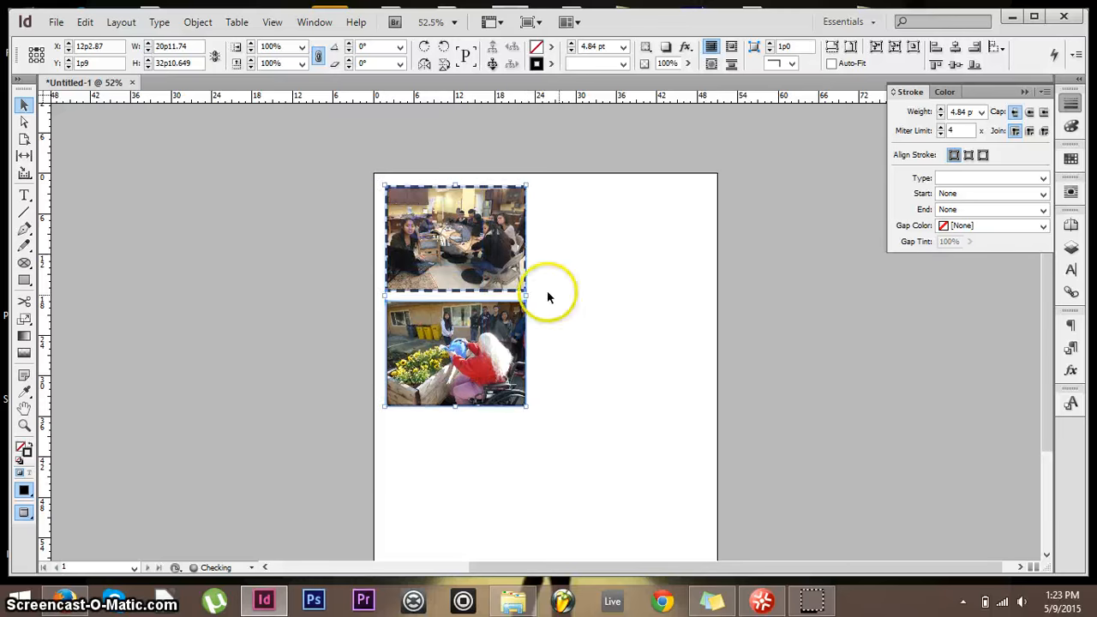
left_click(618, 310)
scroll(619, 311, "down", 3)
scroll(619, 215, "up", 2)
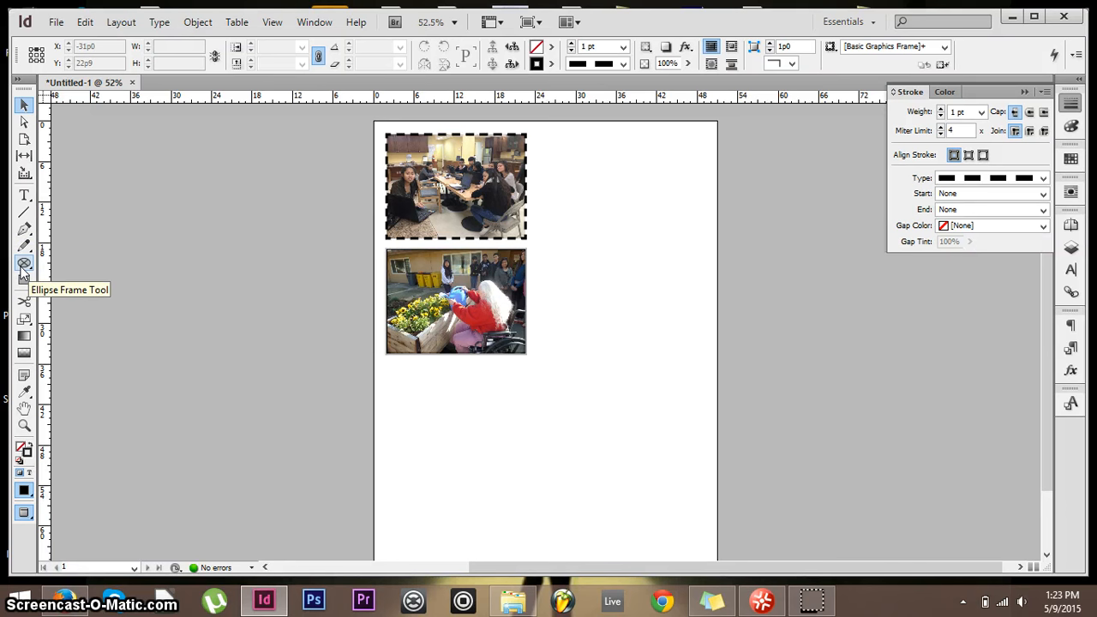
- Draw an ellipse frame about 21p10 wide and 23p1 high to the right of the photos with the Ellipse Frame Tool
left_click_drag(21, 265, 90, 269)
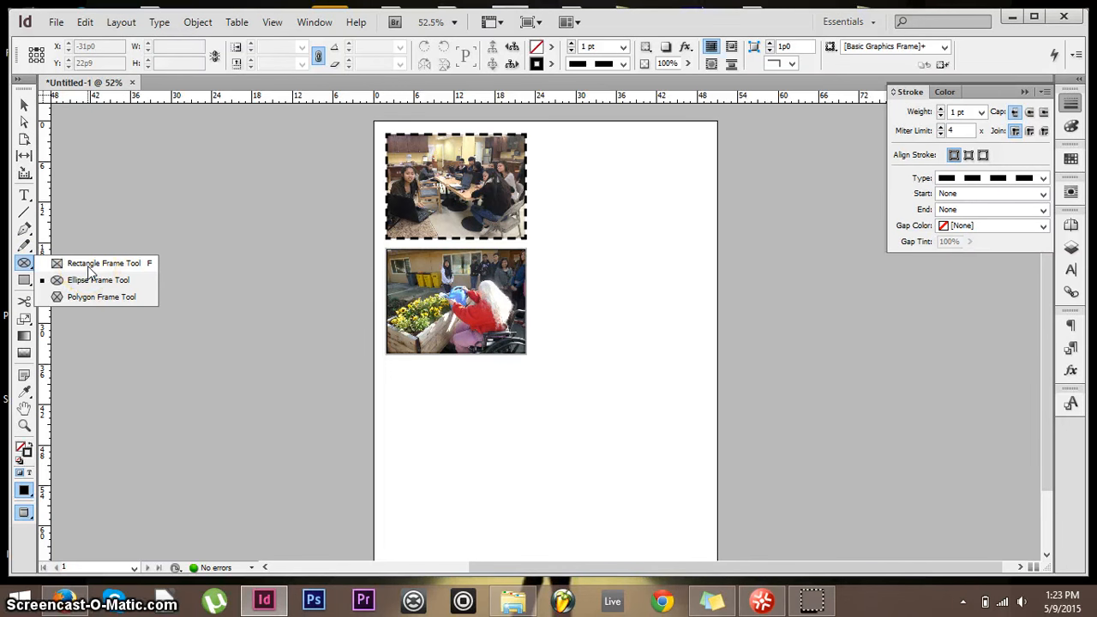
left_click(95, 285)
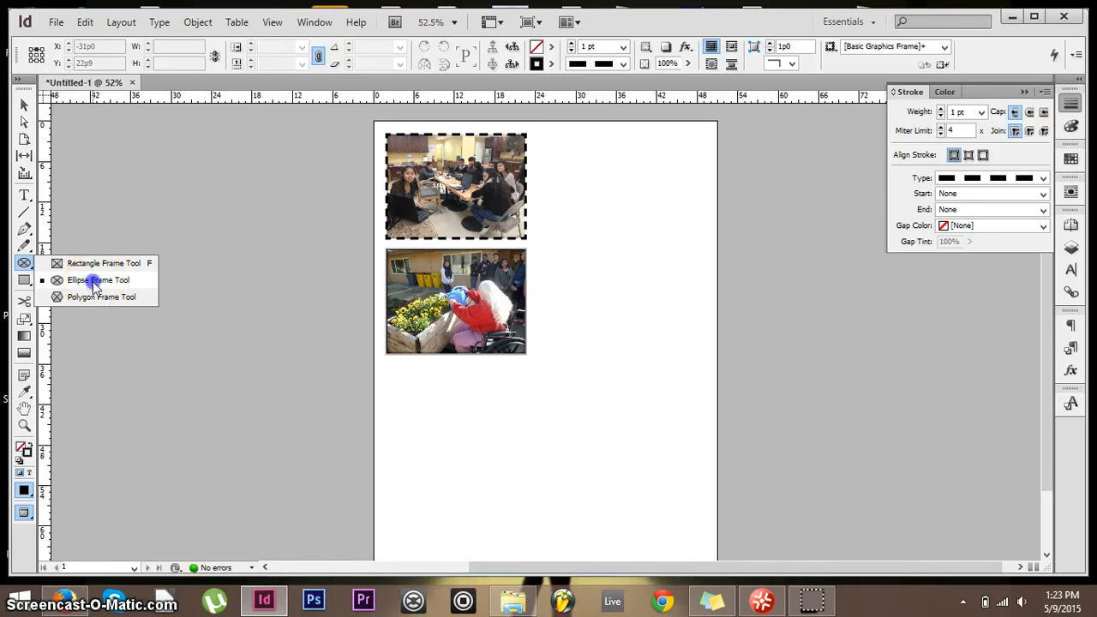
left_click(95, 283)
mouse_move(551, 227)
left_mouse_down()
mouse_move(668, 372)
mouse_move(698, 383)
left_mouse_up()
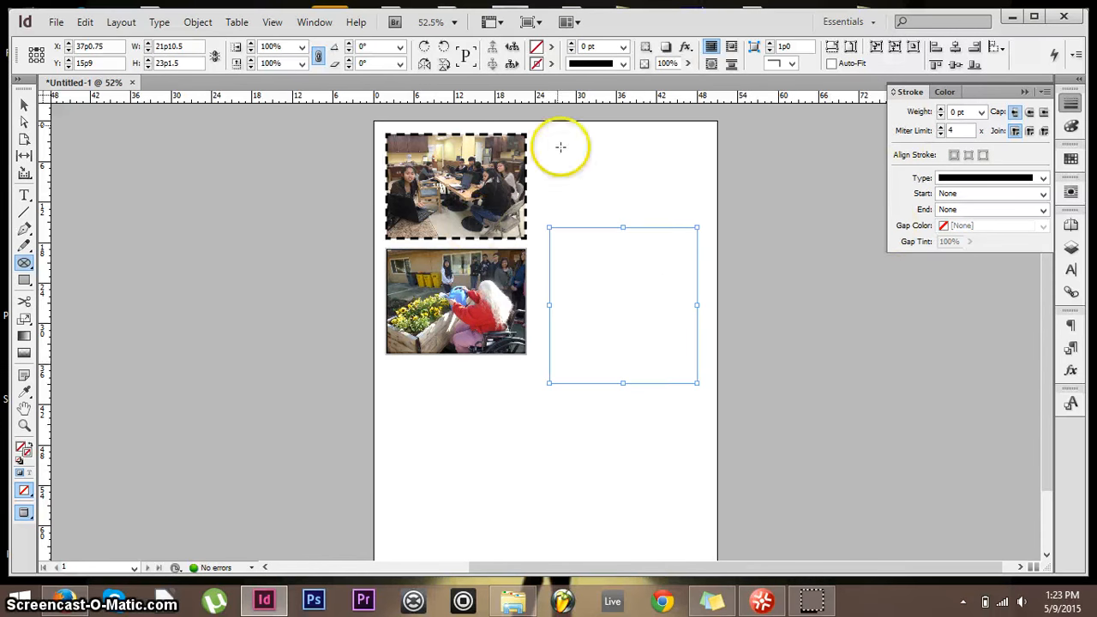
- Apply the C=100 M=0 Y=0 K=0 swatch to the ellipse frame's stroke
left_click(547, 64)
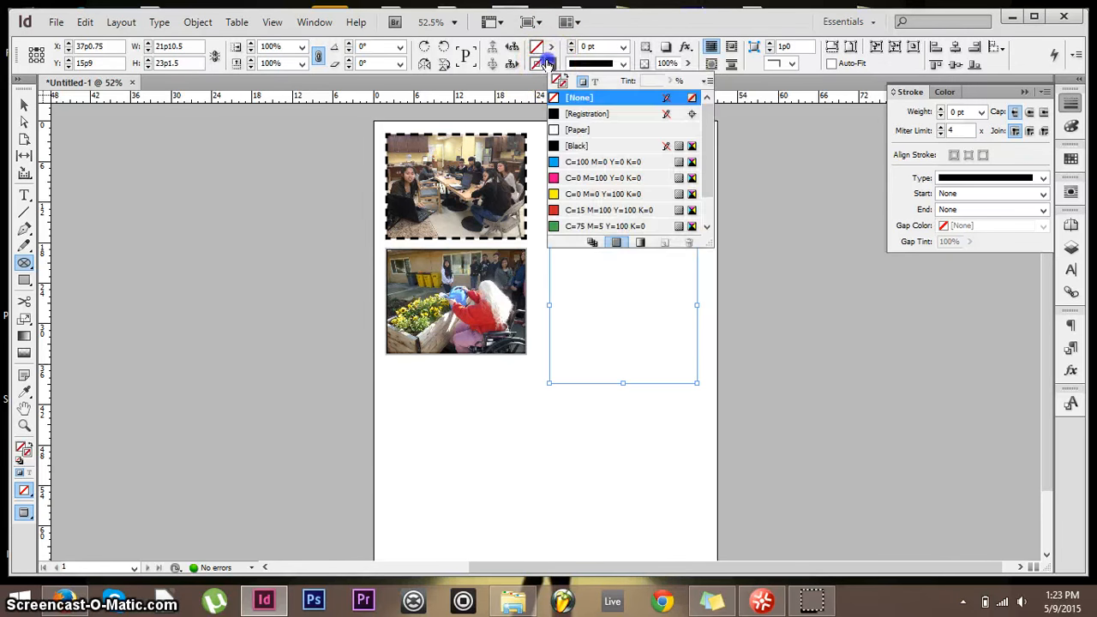
left_click(619, 164)
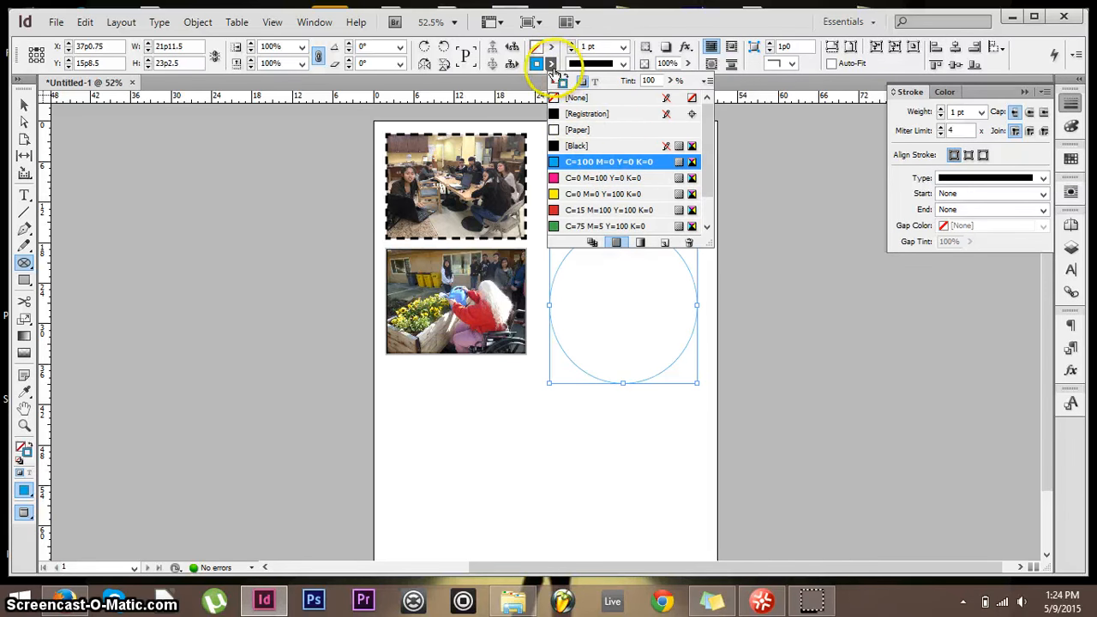
left_click(550, 67)
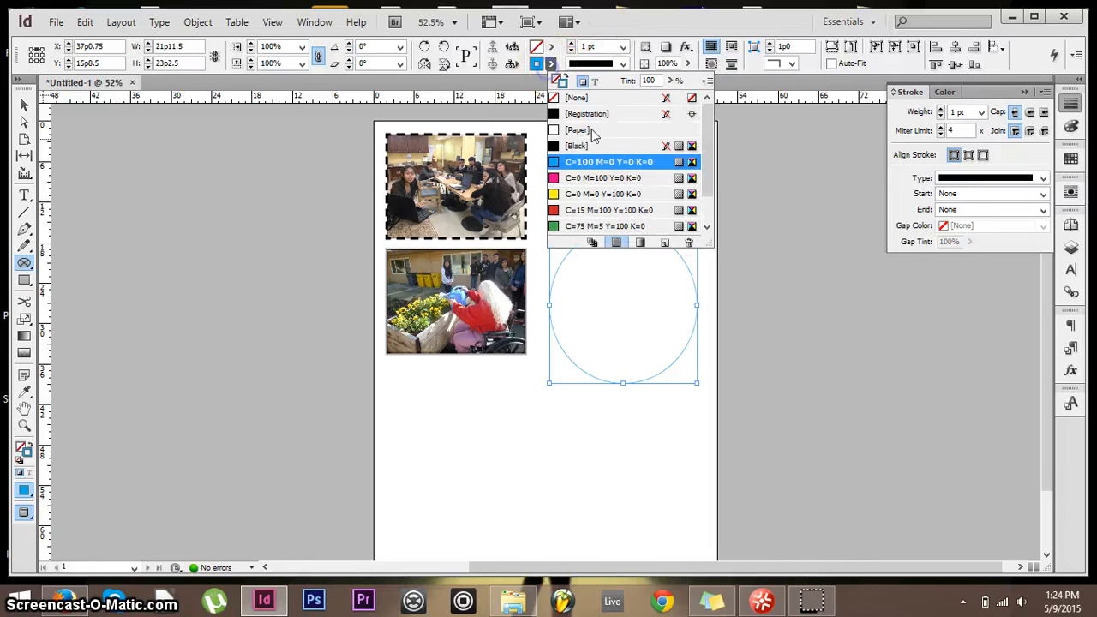
scroll(617, 167, "up", 1)
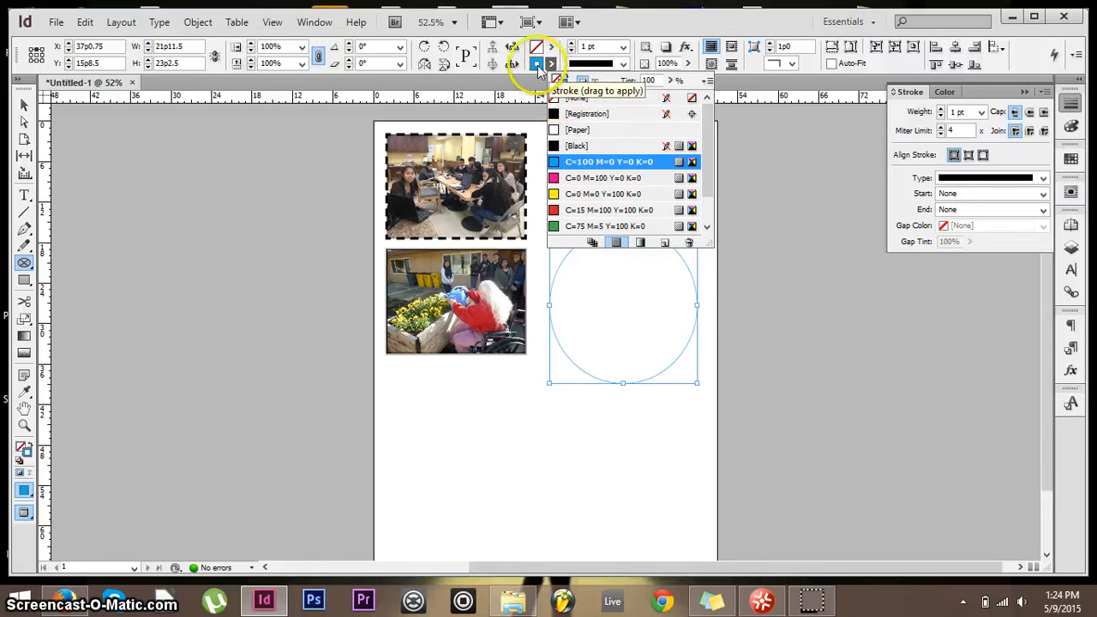
- Set the ellipse frame's stroke to a dark green in the Color Picker
double_click(537, 65)
mouse_move(526, 274)
left_mouse_down()
mouse_move(445, 246)
mouse_move(395, 260)
mouse_move(396, 276)
mouse_move(408, 245)
mouse_move(377, 300)
left_mouse_up()
left_click(664, 198)
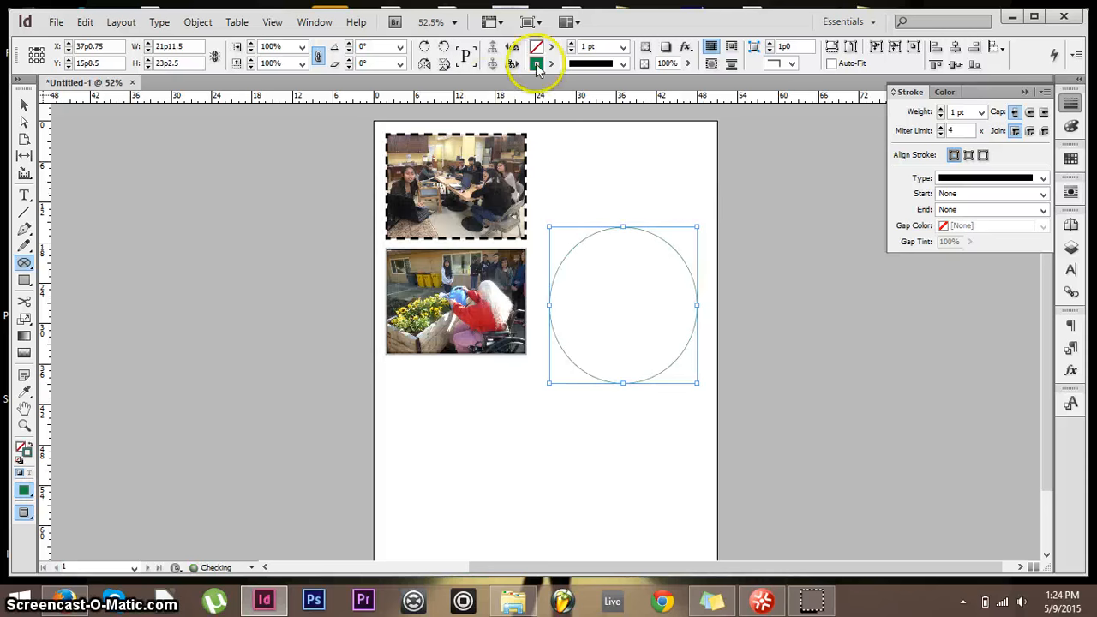
- Set the ellipse frame's stroke weight to 4 pt
left_click(571, 44)
left_click(572, 44)
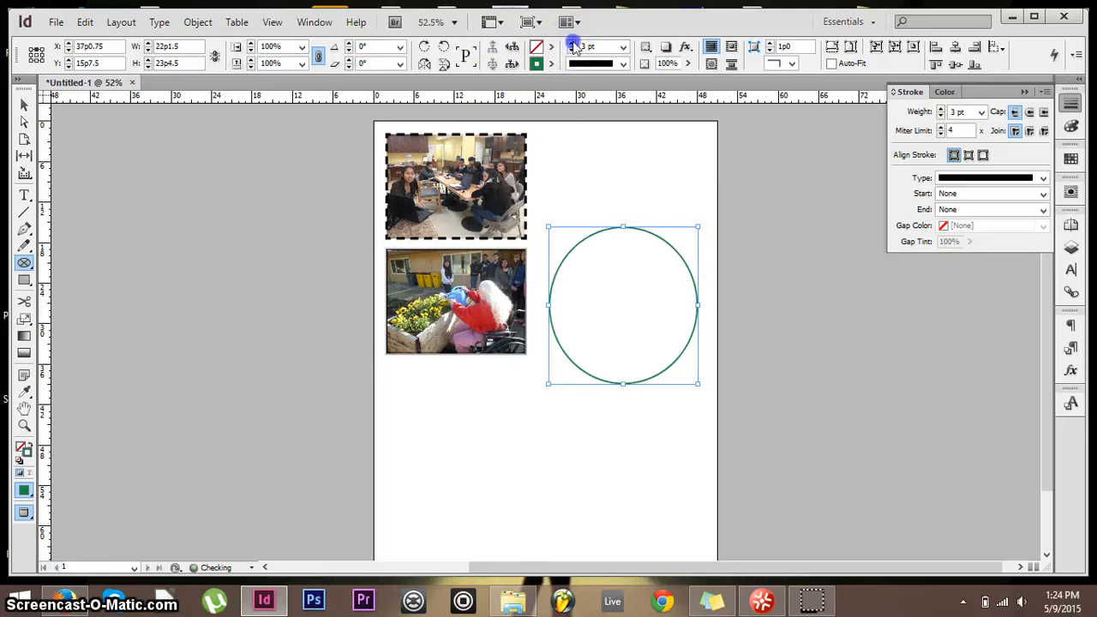
left_click(572, 44)
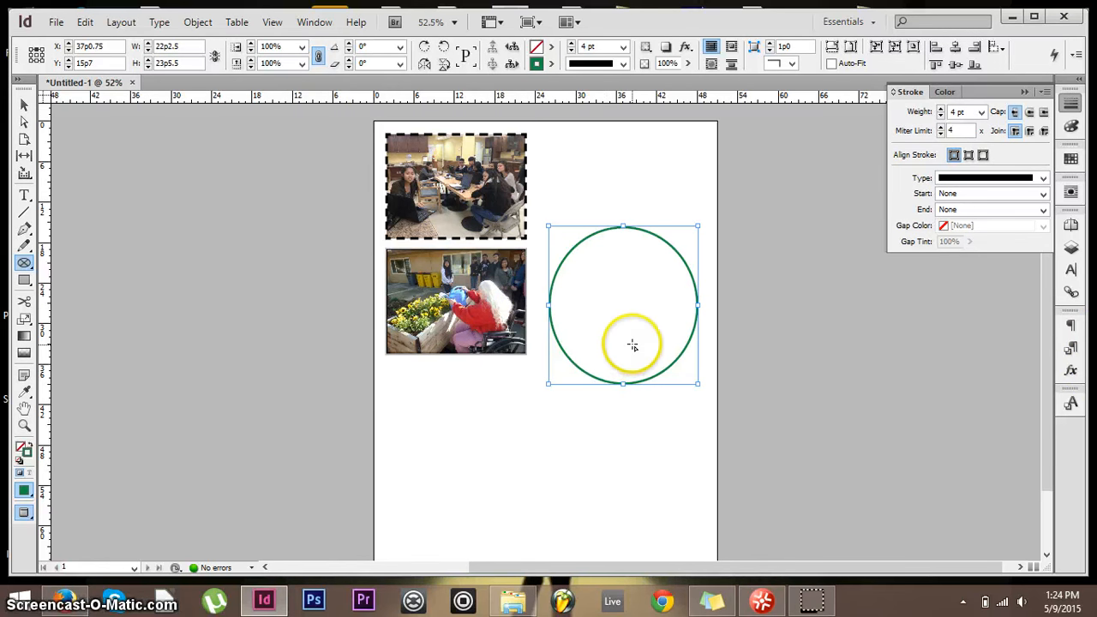
right_click(606, 329)
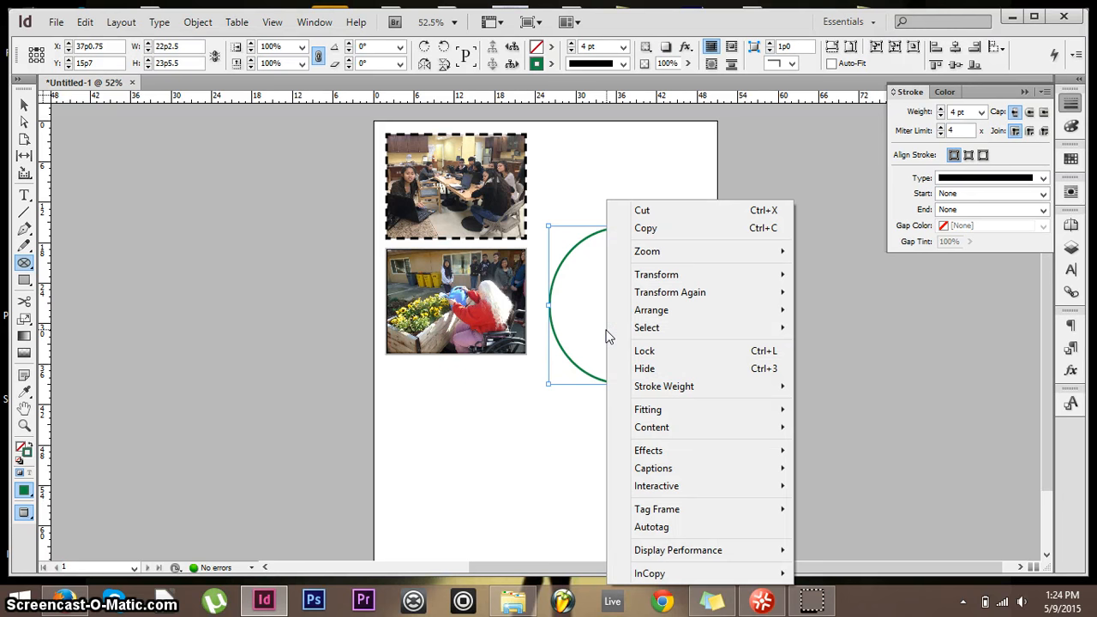
left_click(541, 438)
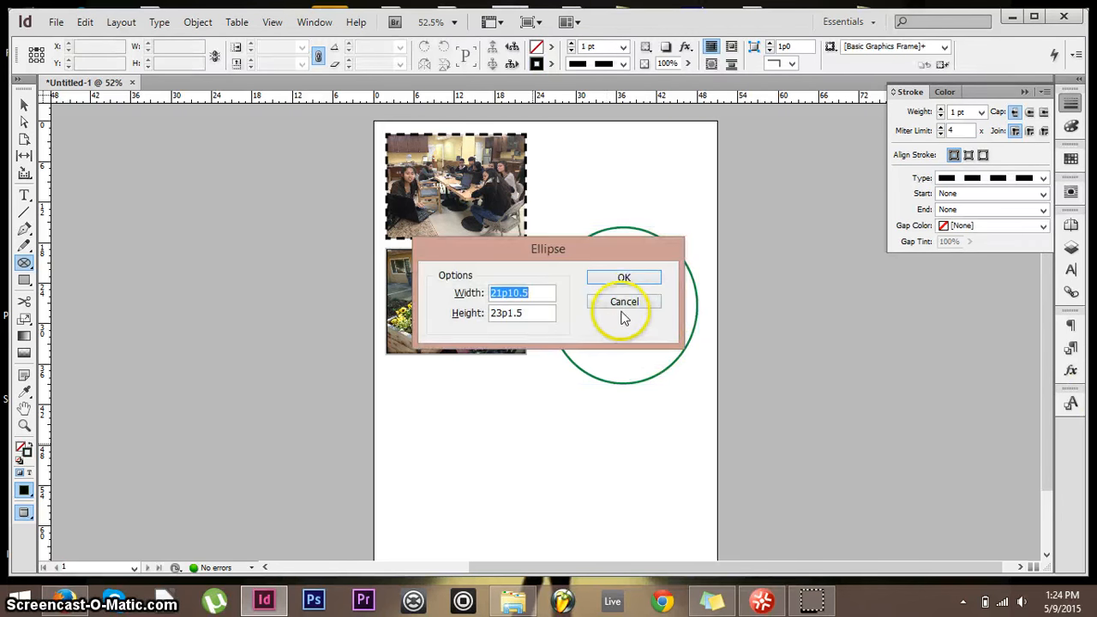
left_click(622, 303)
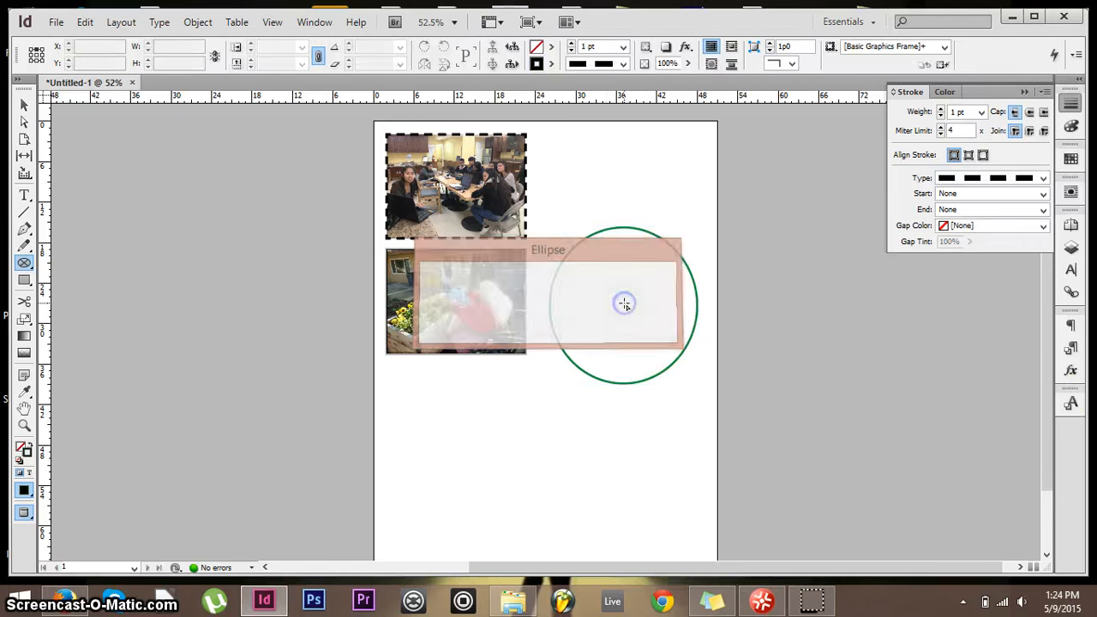
left_click(519, 603)
left_click(894, 345)
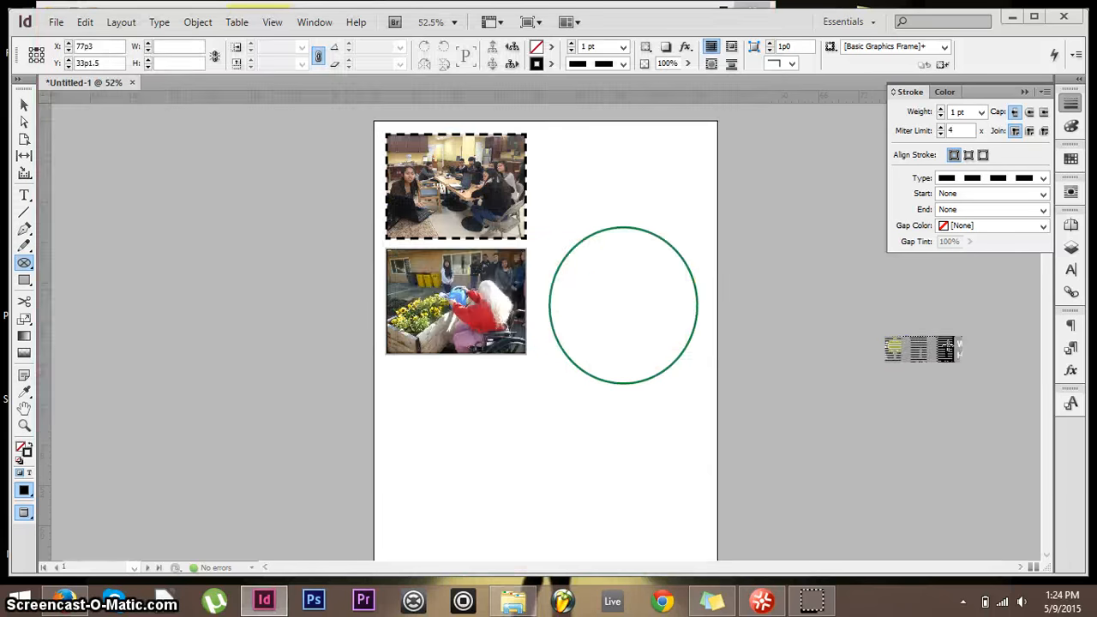
left_click(619, 304)
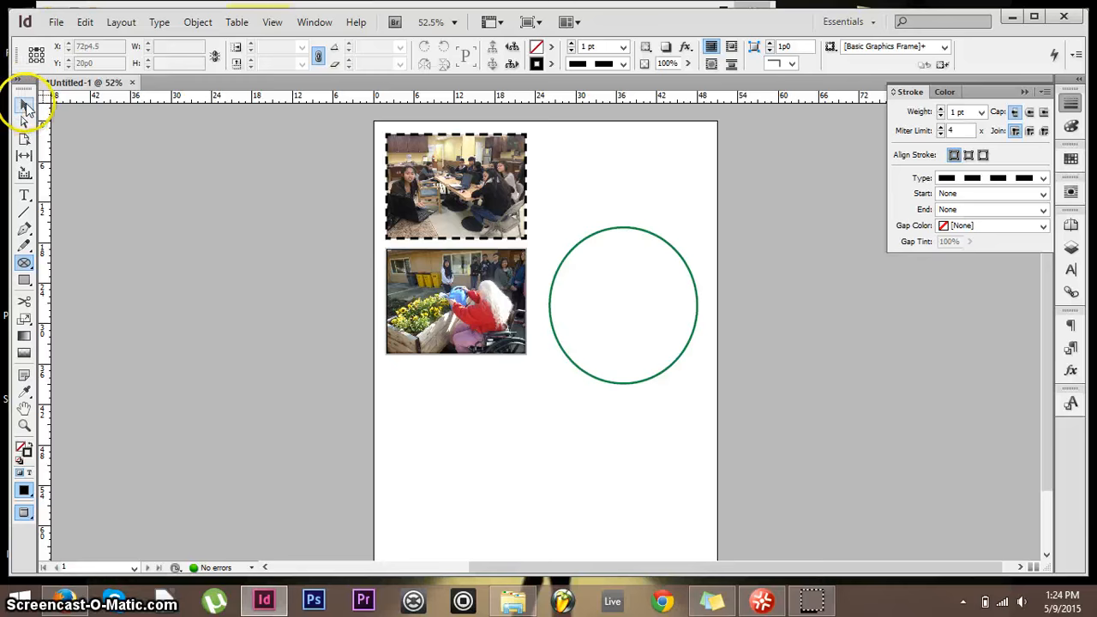
- Place the photo SAM_0104 from the sunnyside footage folder into the green-stroked ellipse frame
left_click(637, 299)
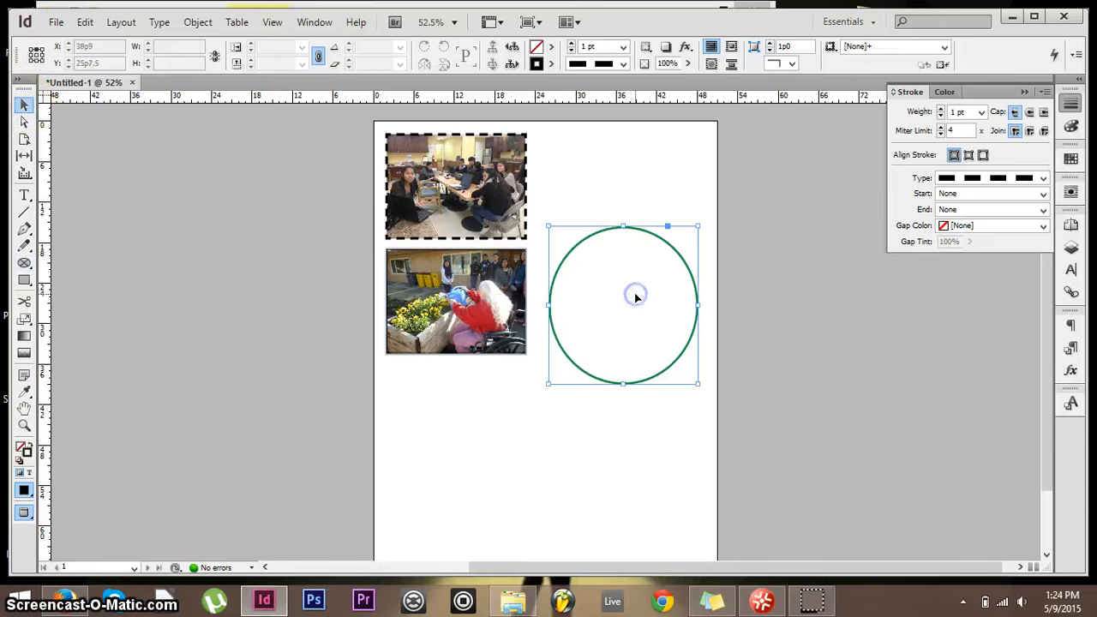
left_click(515, 598)
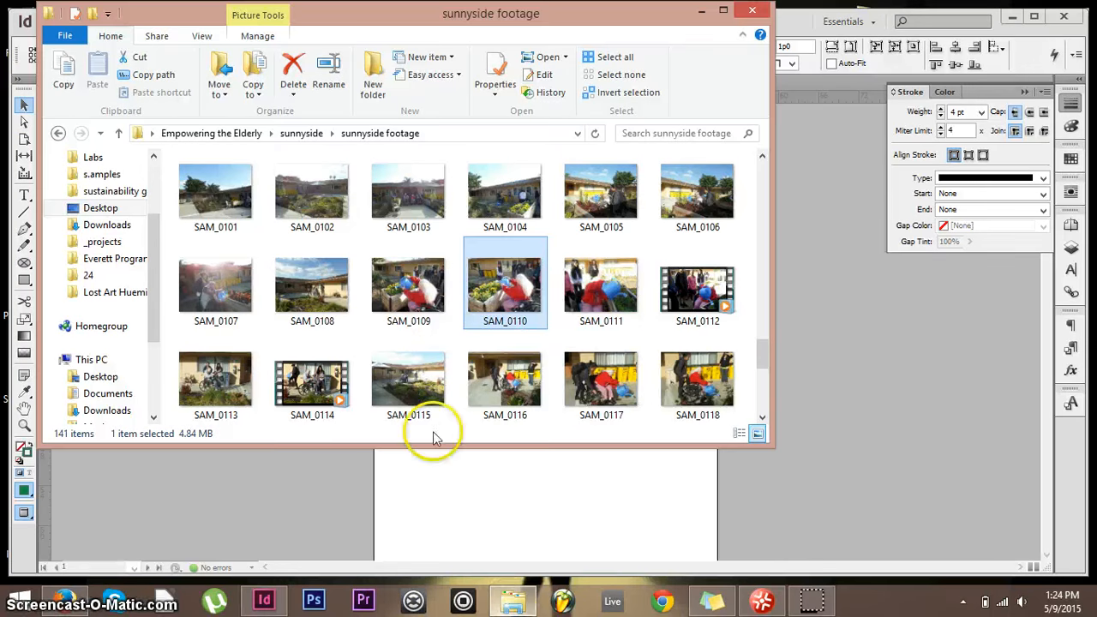
left_click_drag(610, 14, 305, 65)
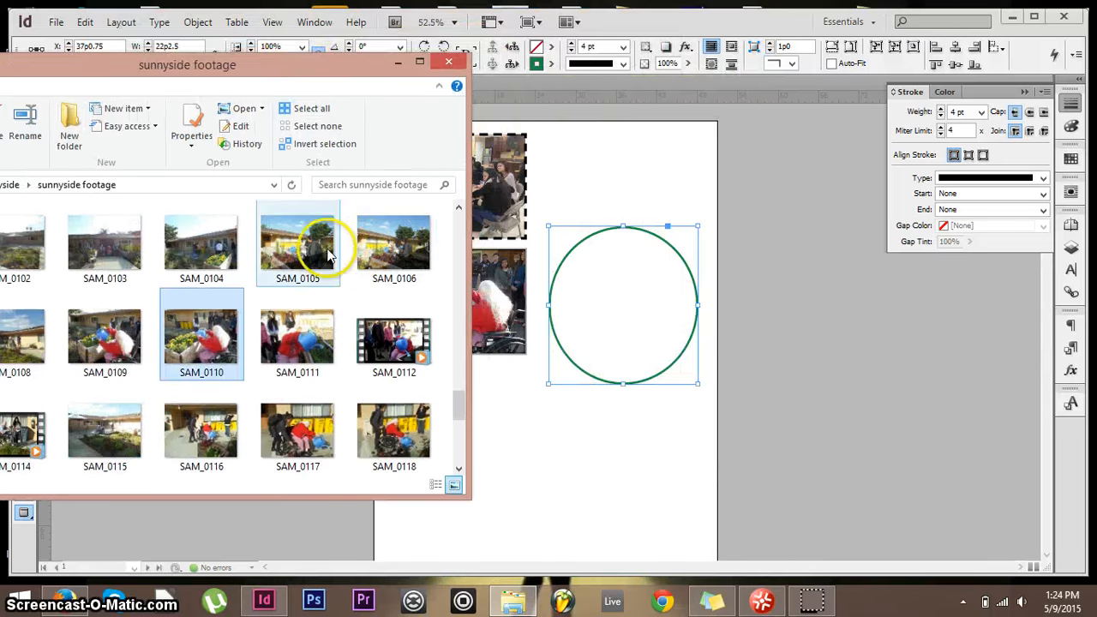
left_click_drag(220, 240, 595, 304)
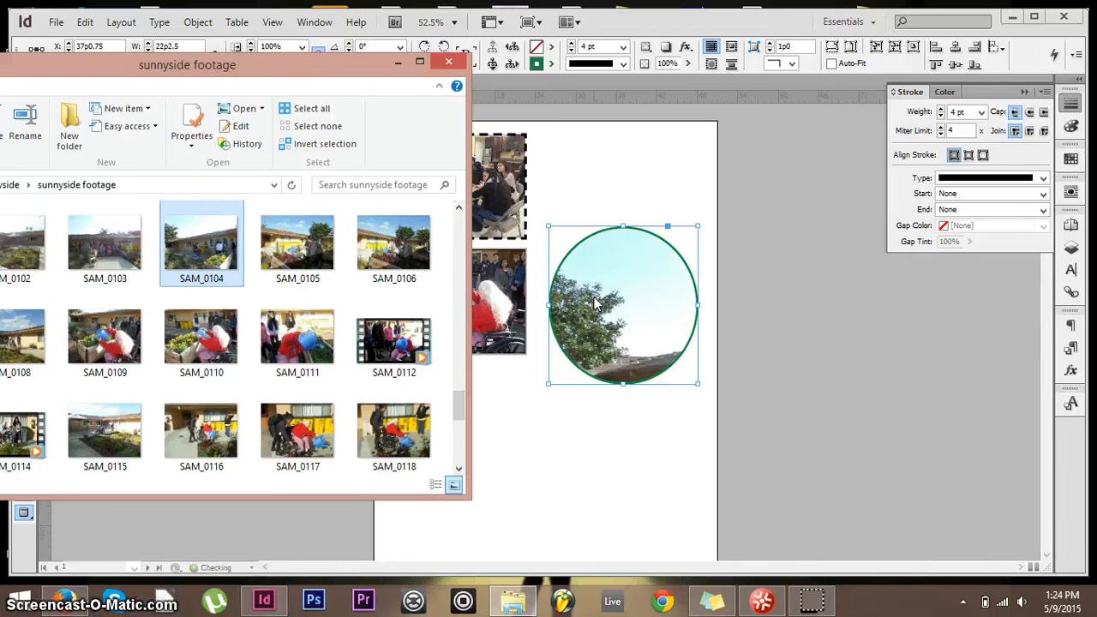
left_click(767, 310)
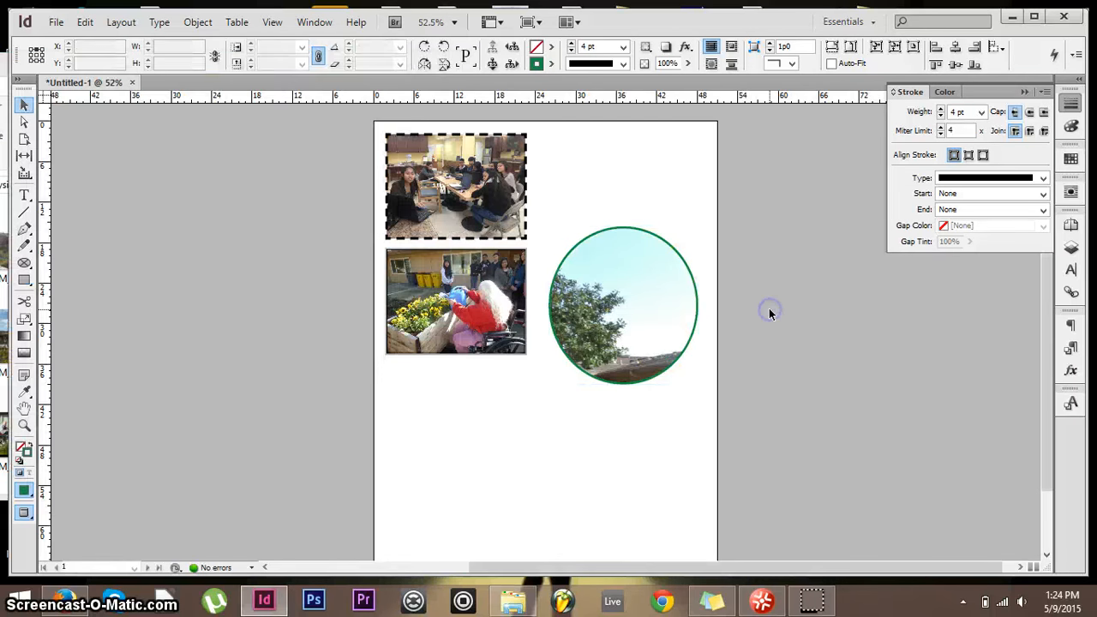
- Move the ellipse frame with its photo below the two rectangular photos using the Selection Tool
left_click(661, 325)
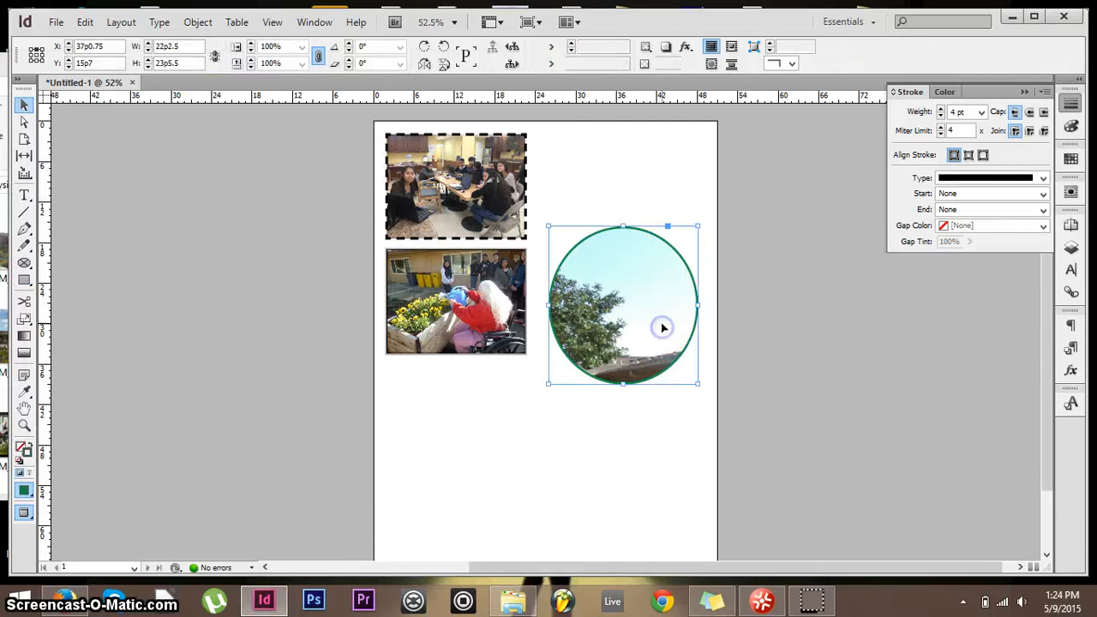
mouse_move(664, 336)
left_mouse_down()
mouse_move(661, 382)
mouse_move(653, 333)
left_mouse_up()
left_click(767, 308)
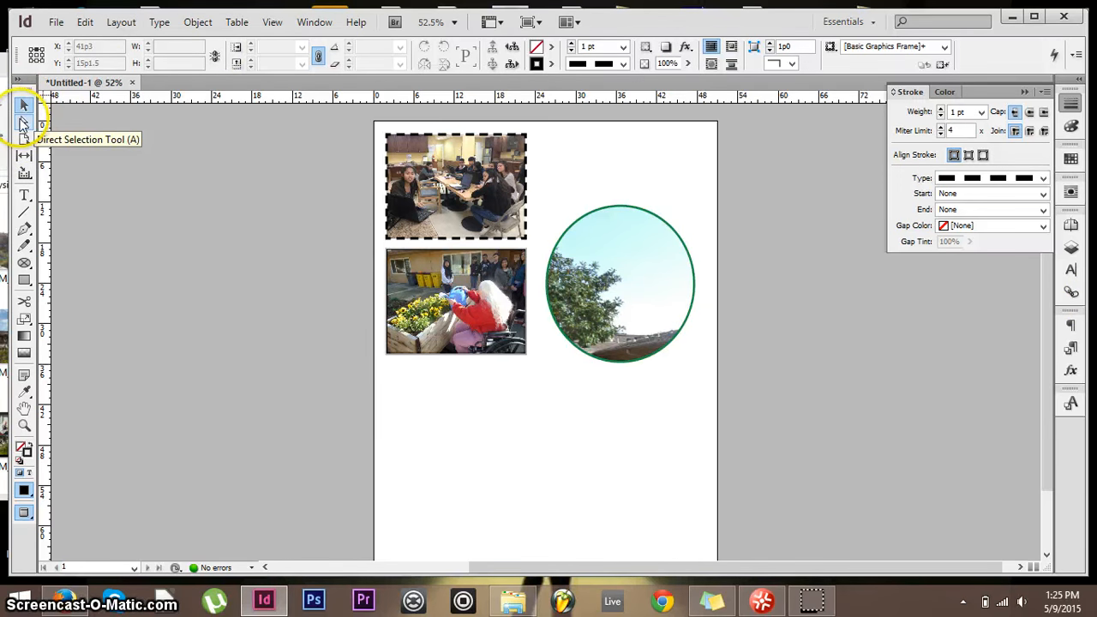
left_click(98, 160)
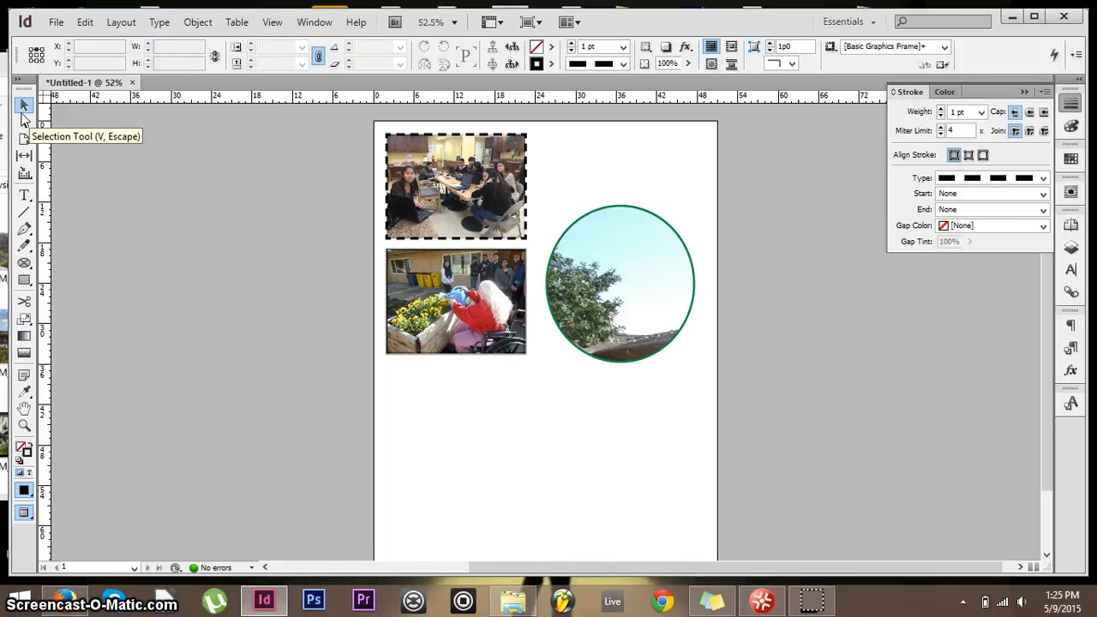
left_click(24, 108)
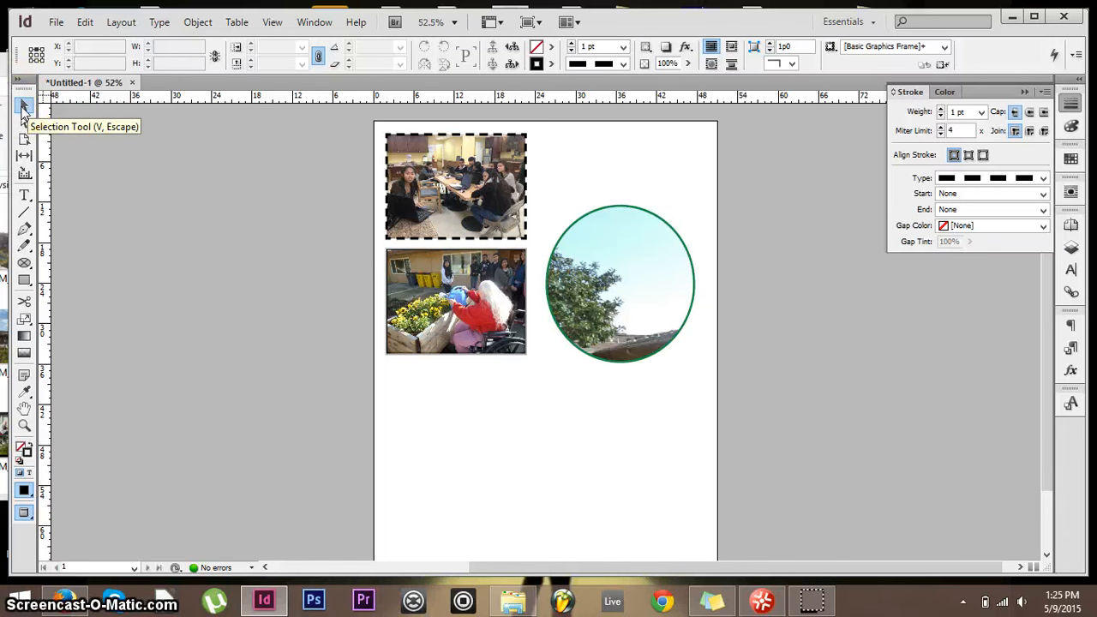
left_click_drag(588, 238, 515, 434)
scroll(515, 436, "down", 2)
left_click_drag(520, 388, 506, 371)
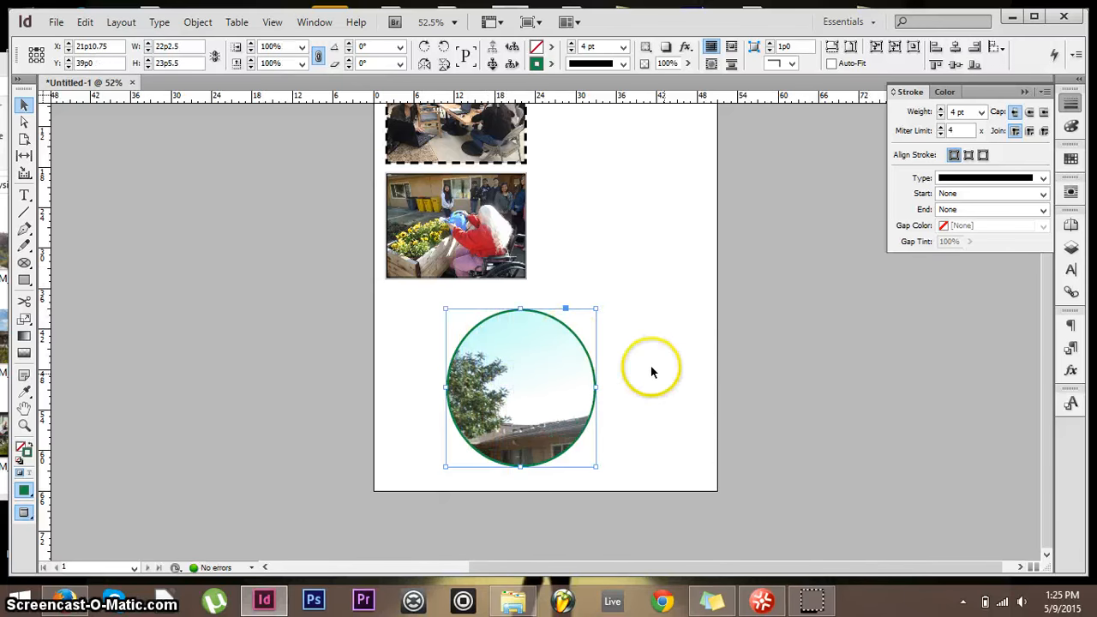
- Scale the photo inside the ellipse to about 35p1 by 26p4 and reposition it to frame the people and yellow flowers
left_click(25, 124)
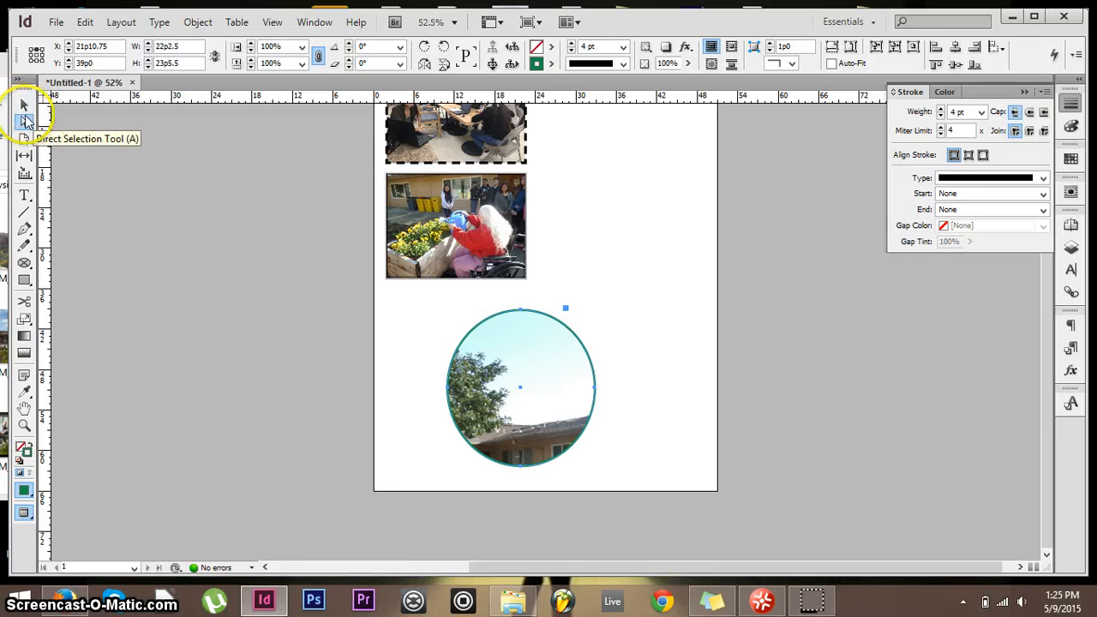
left_click(533, 347)
left_click_drag(653, 416, 418, 480)
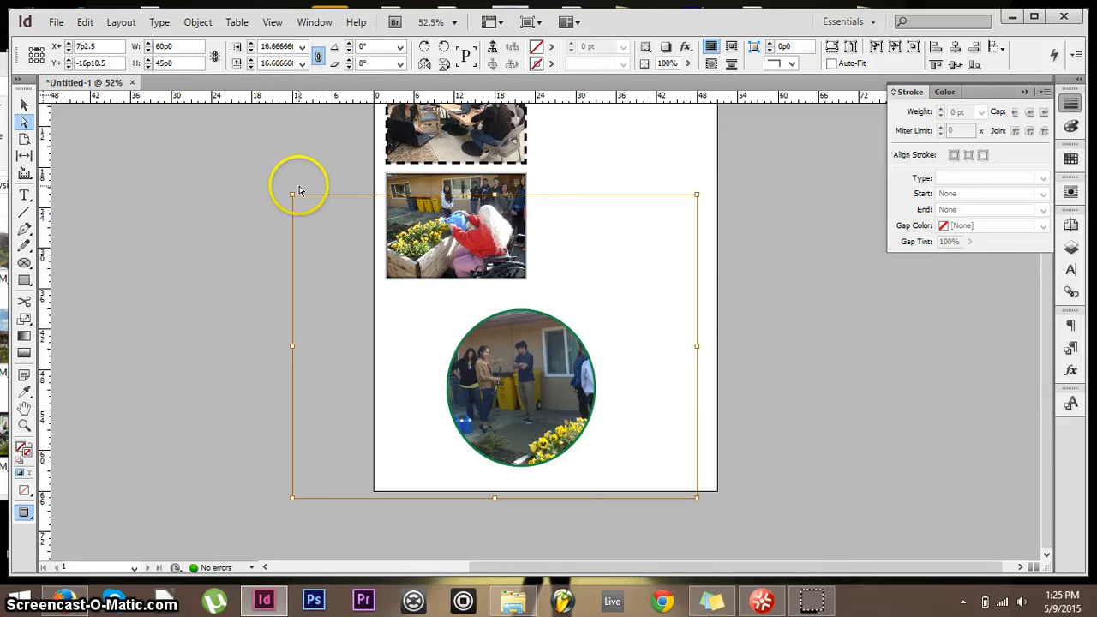
left_click_drag(292, 194, 460, 321)
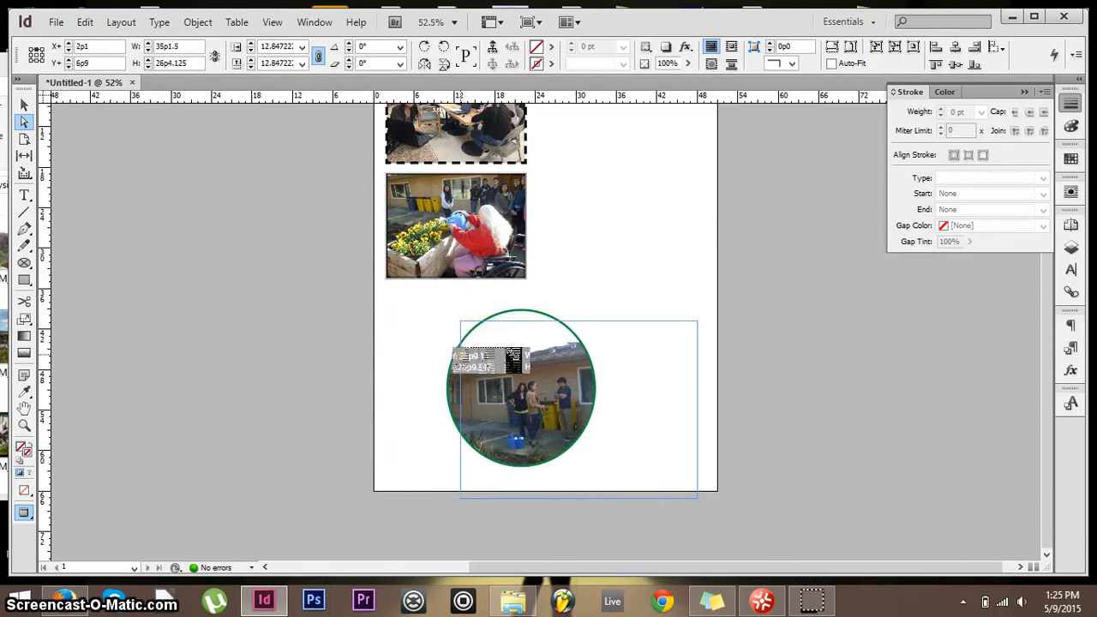
left_click_drag(516, 417, 463, 431)
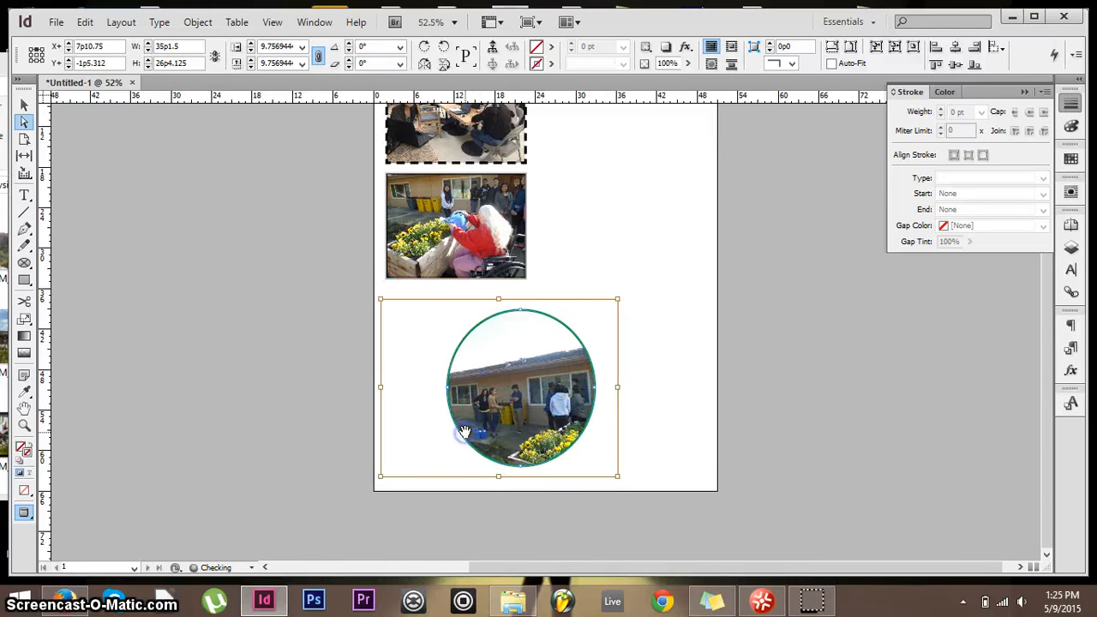
left_click(251, 334)
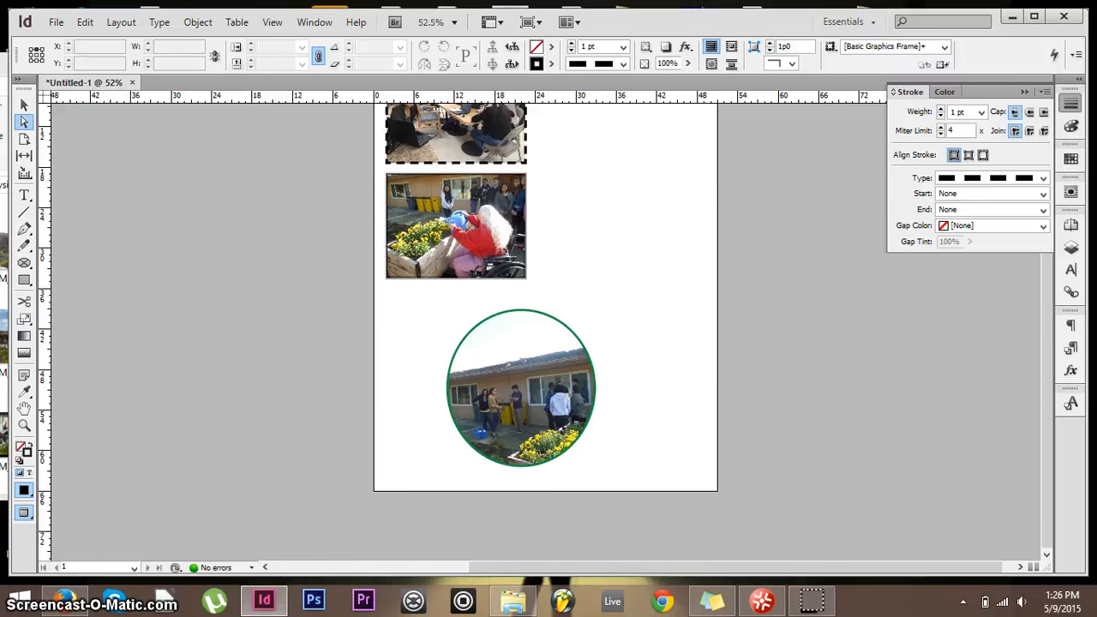
- Move the whole ellipse frame to the right half of the page, slightly lower than the second photo
left_click(24, 103)
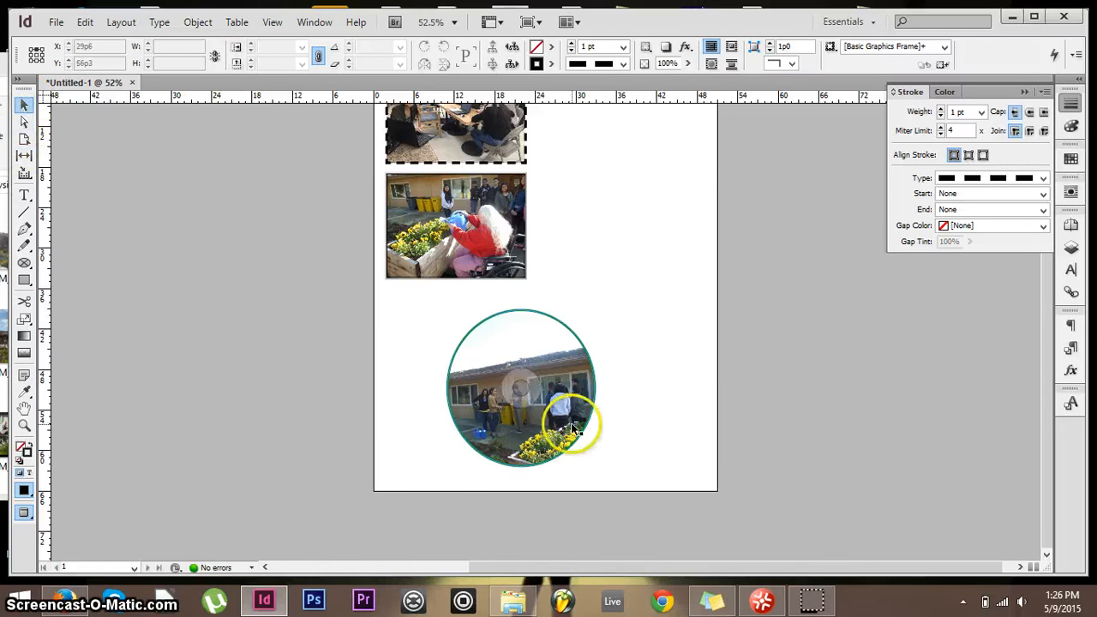
left_click(536, 349)
left_click_drag(577, 367, 677, 286)
scroll(747, 166, "up", 1)
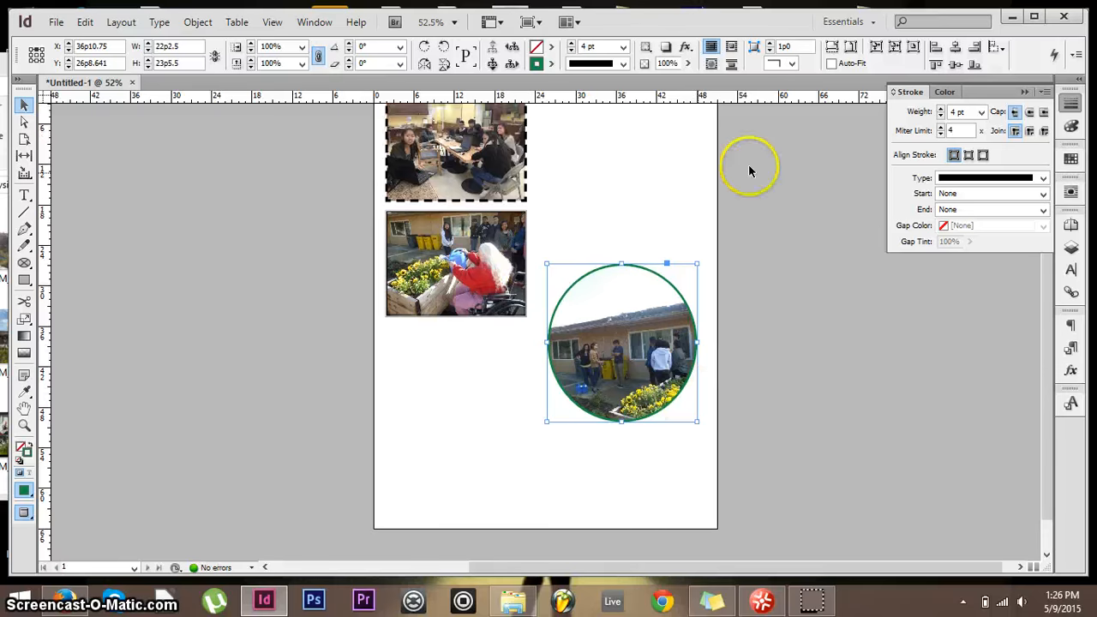
scroll(1004, 289, "down", 1)
scroll(1006, 288, "up", 1)
- Try a double-line stroke type on the ellipse frame and settle on a round-dotted one
left_click(1043, 177)
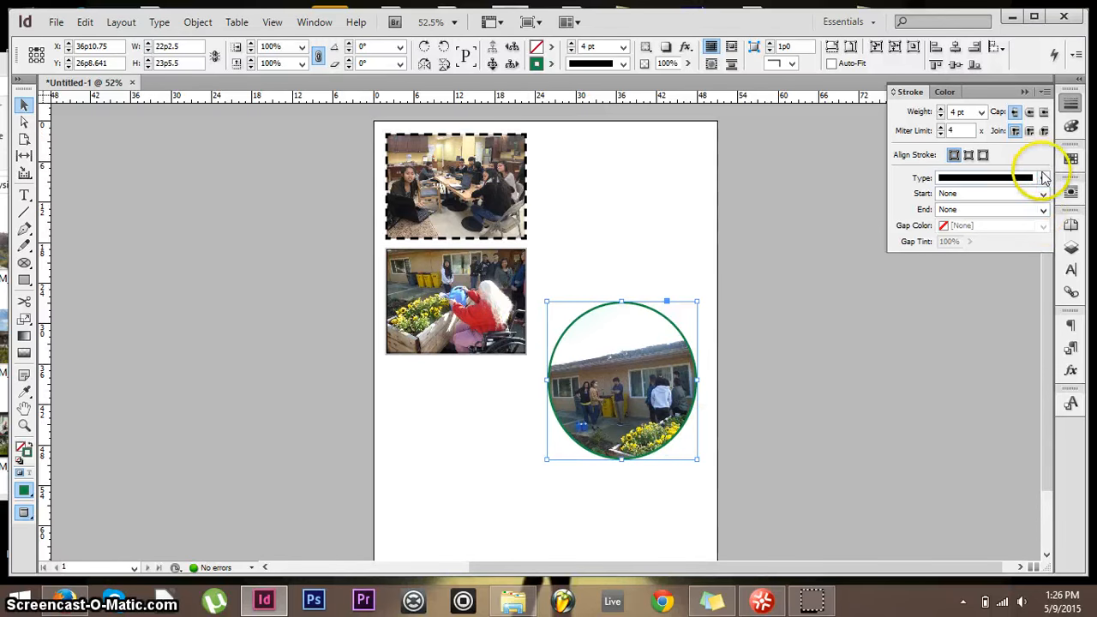
left_click(1012, 216)
left_click(994, 178)
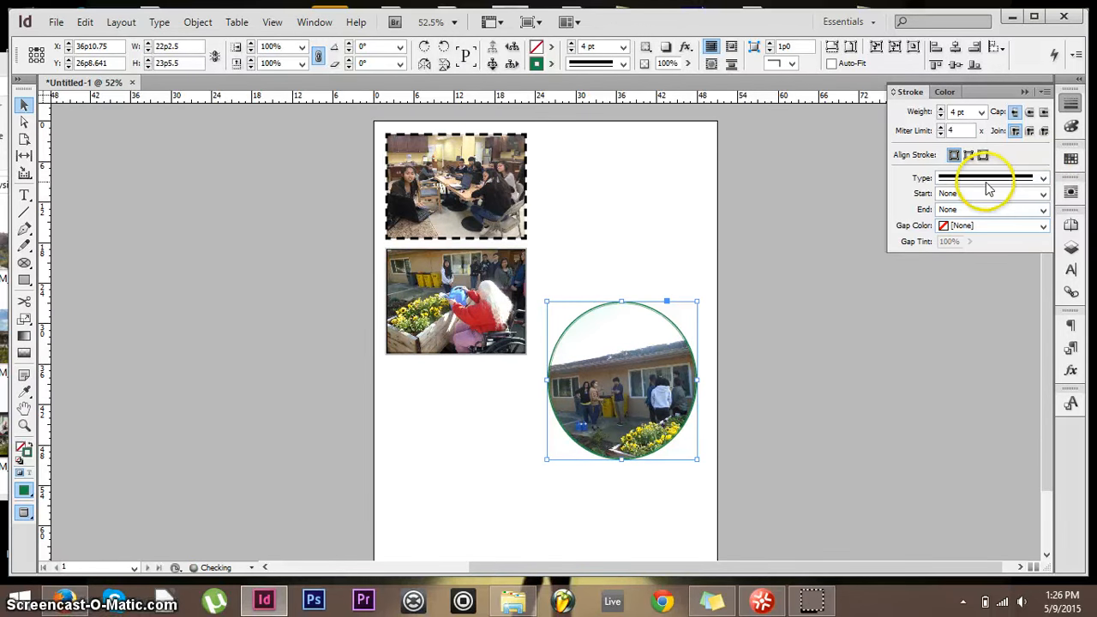
left_click(1008, 358)
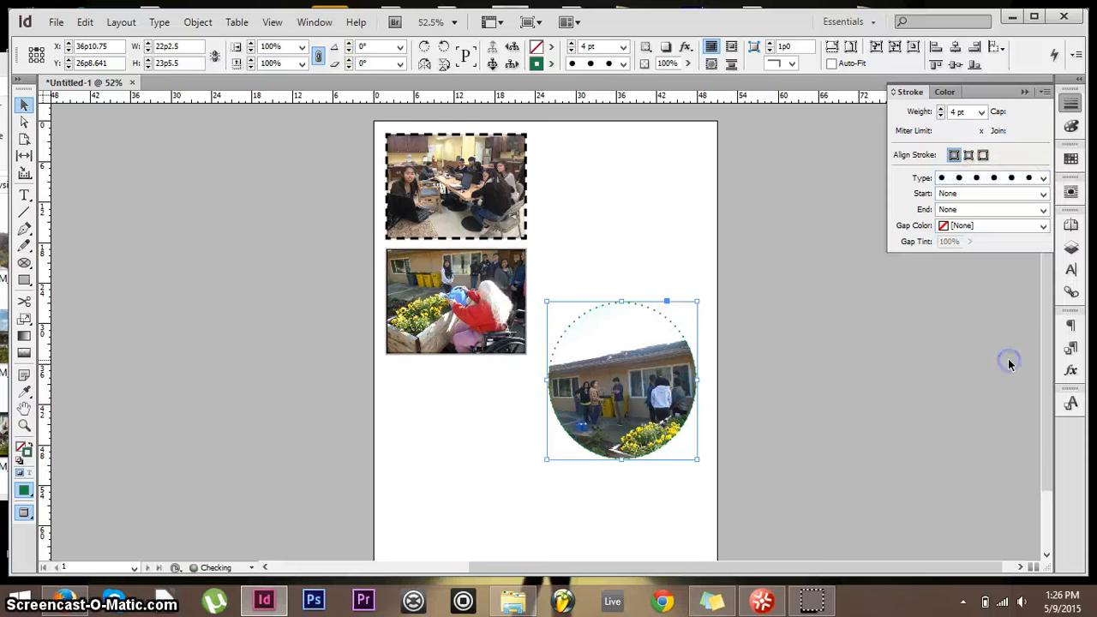
left_click(934, 376)
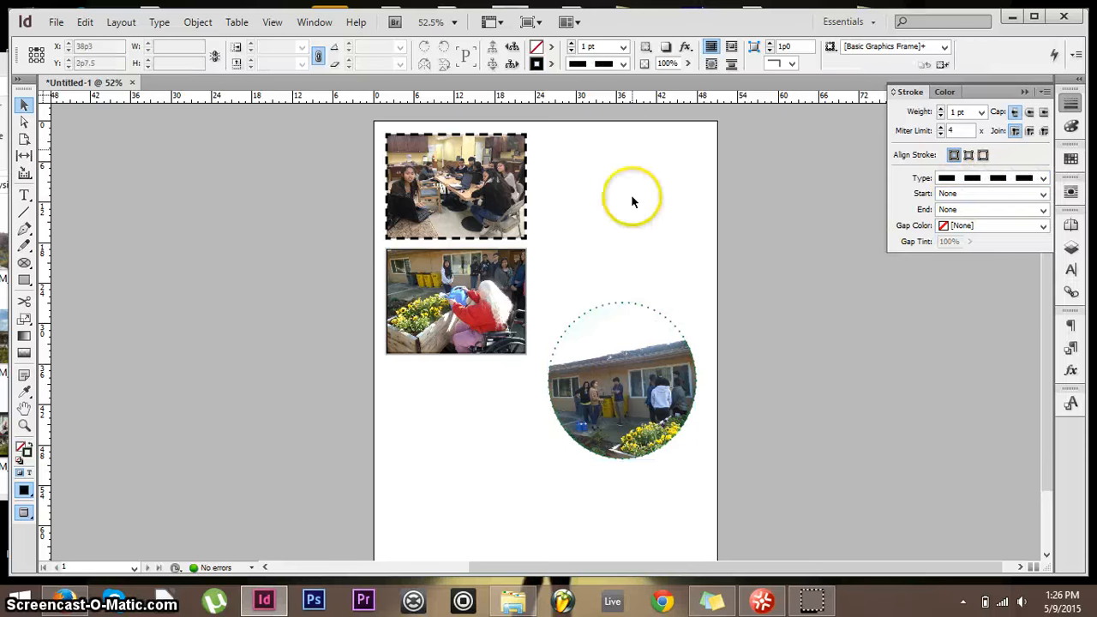
- Increase the ellipse frame's stroke weight to enlarge its green dots and move the frame up beside the two photos
left_click(641, 319)
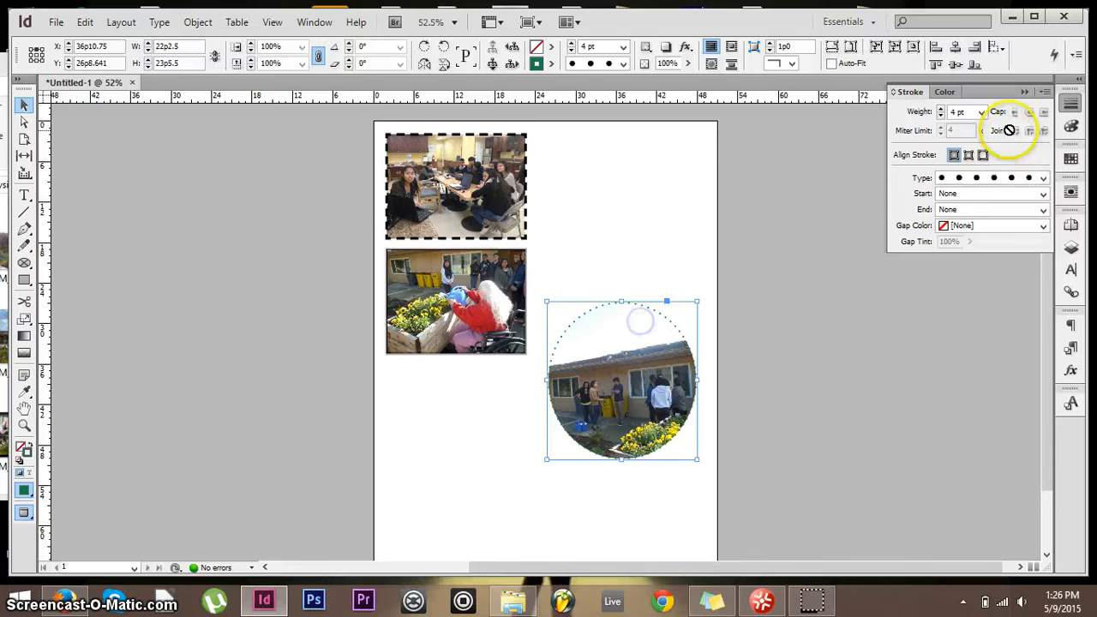
left_click(941, 109)
left_click(941, 109)
left_click(942, 109)
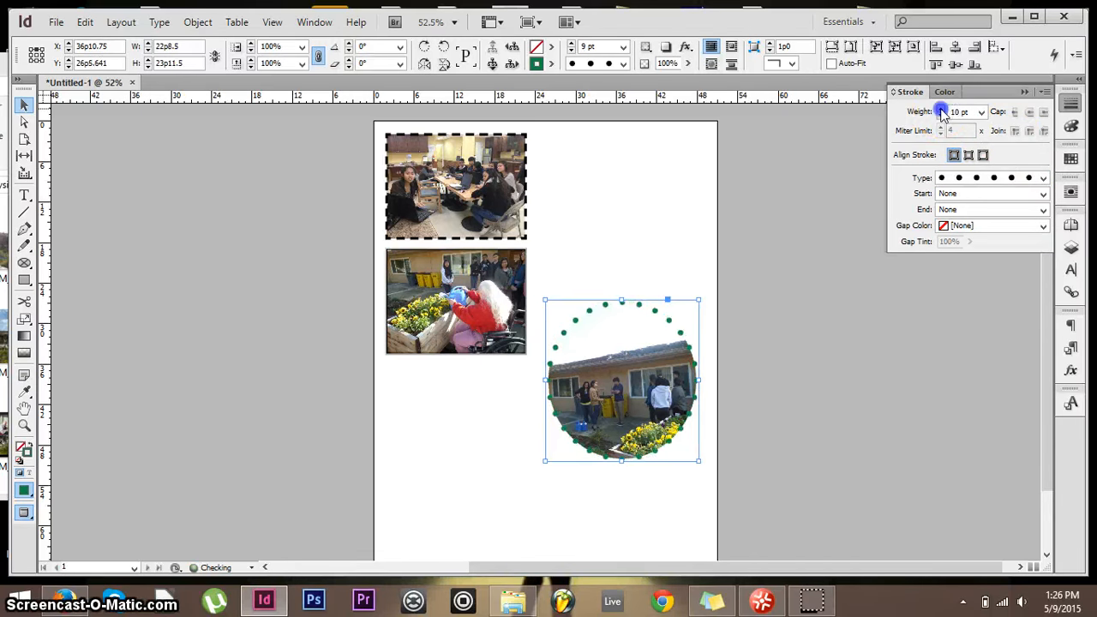
left_click(941, 109)
left_click(786, 307)
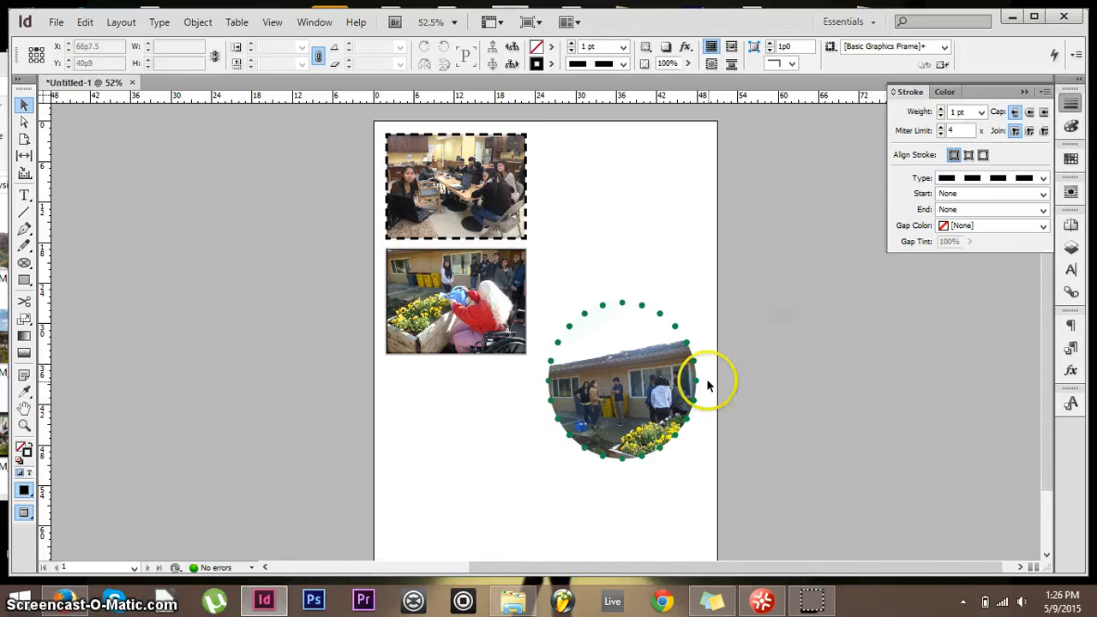
left_click_drag(681, 393, 681, 249)
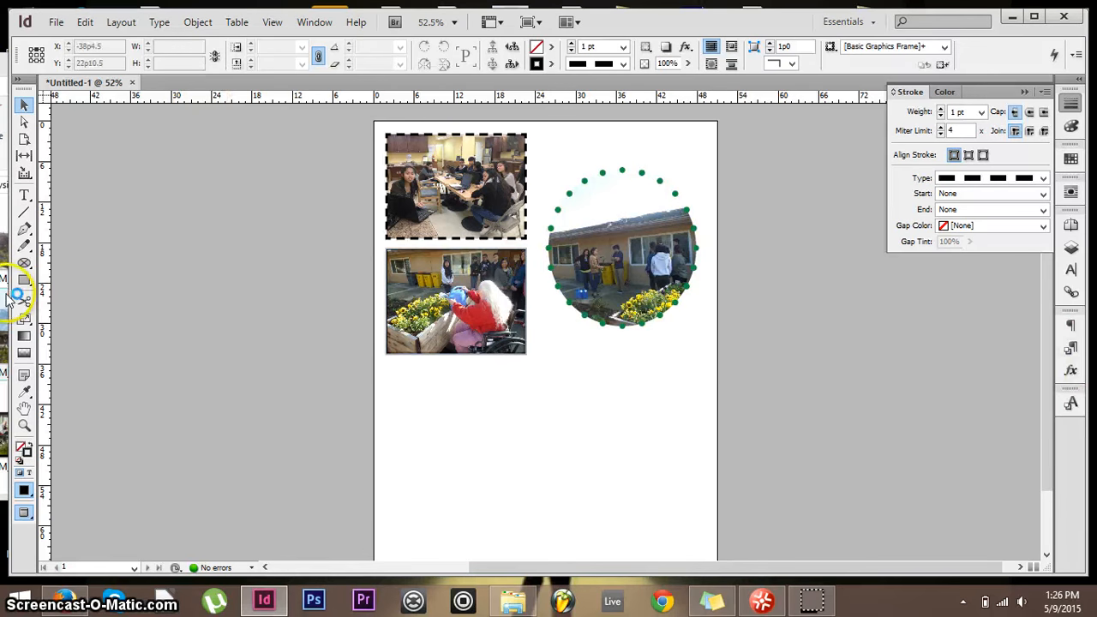
left_click(24, 264)
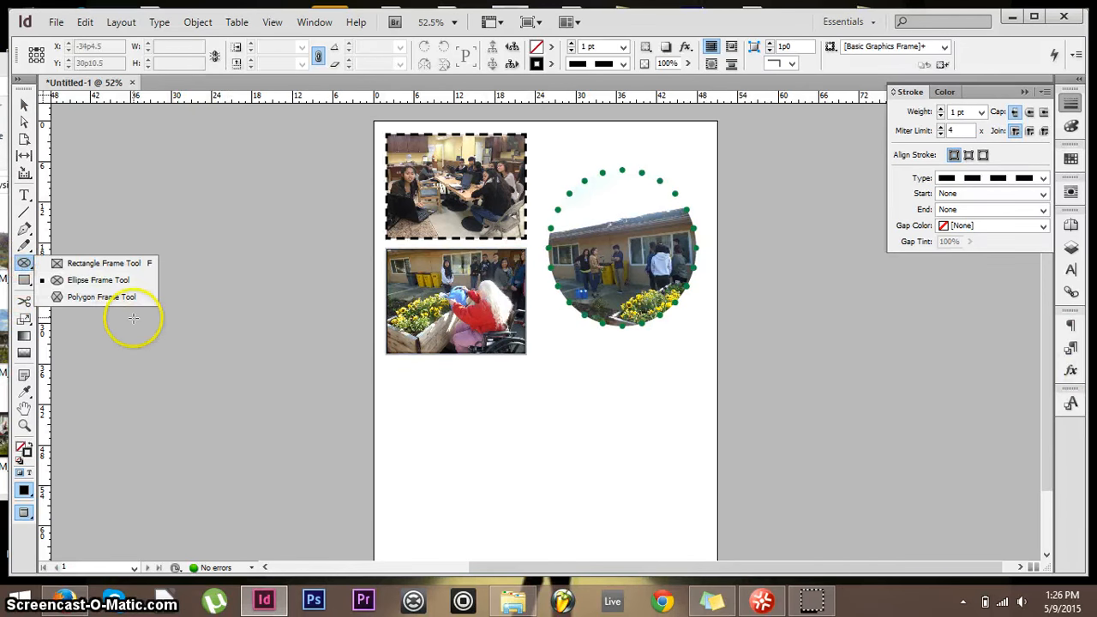
left_click(275, 241)
scroll(309, 373, "down", 2)
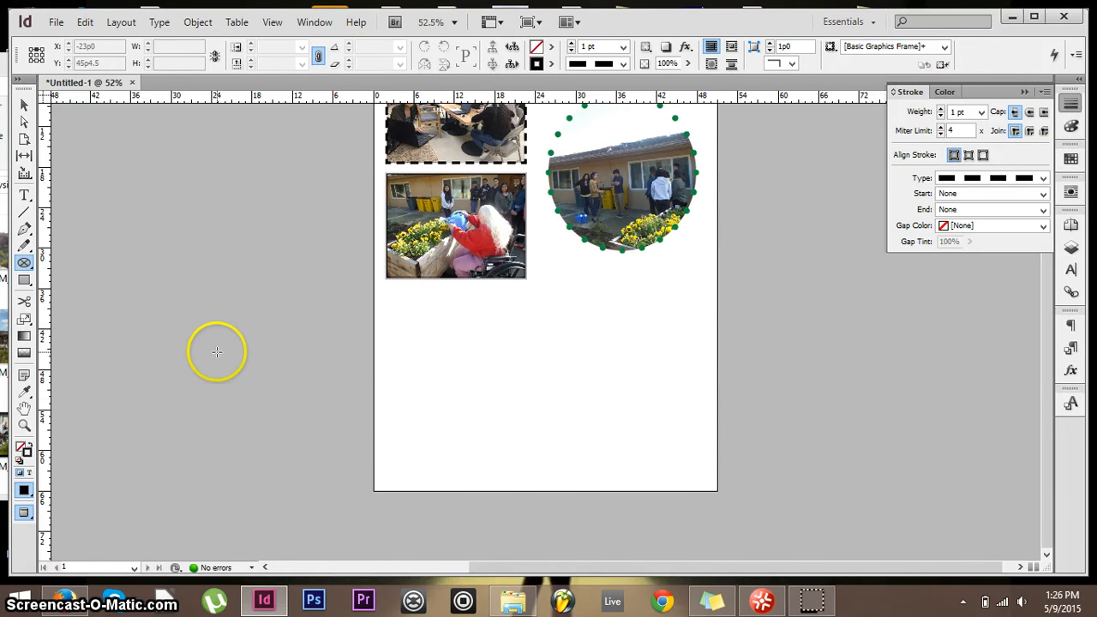
scroll(216, 352, "up", 2)
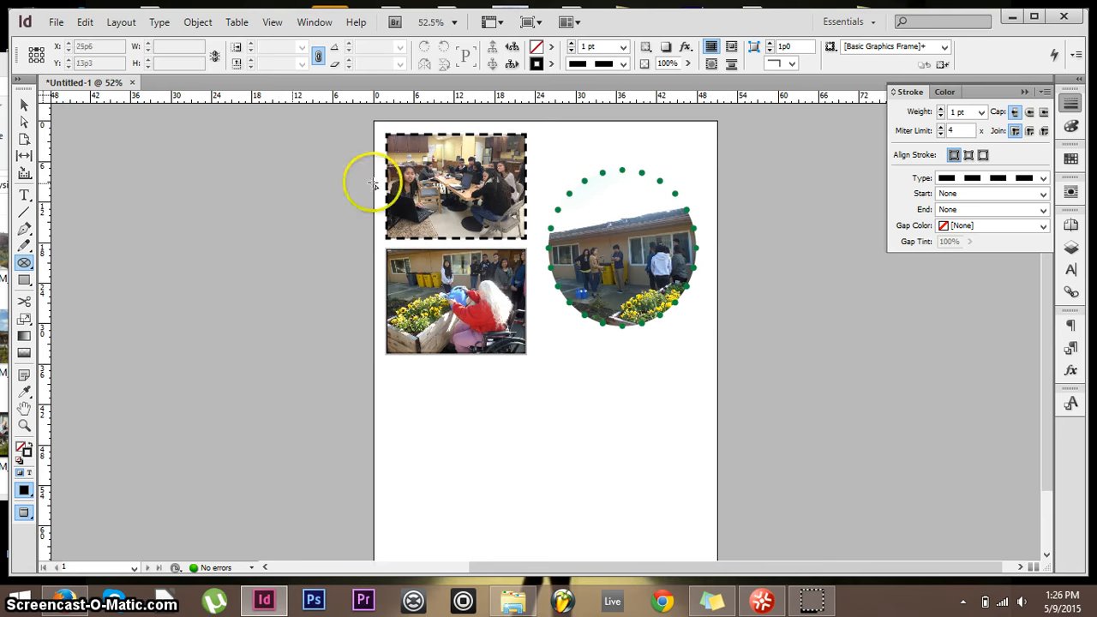
left_click(19, 283)
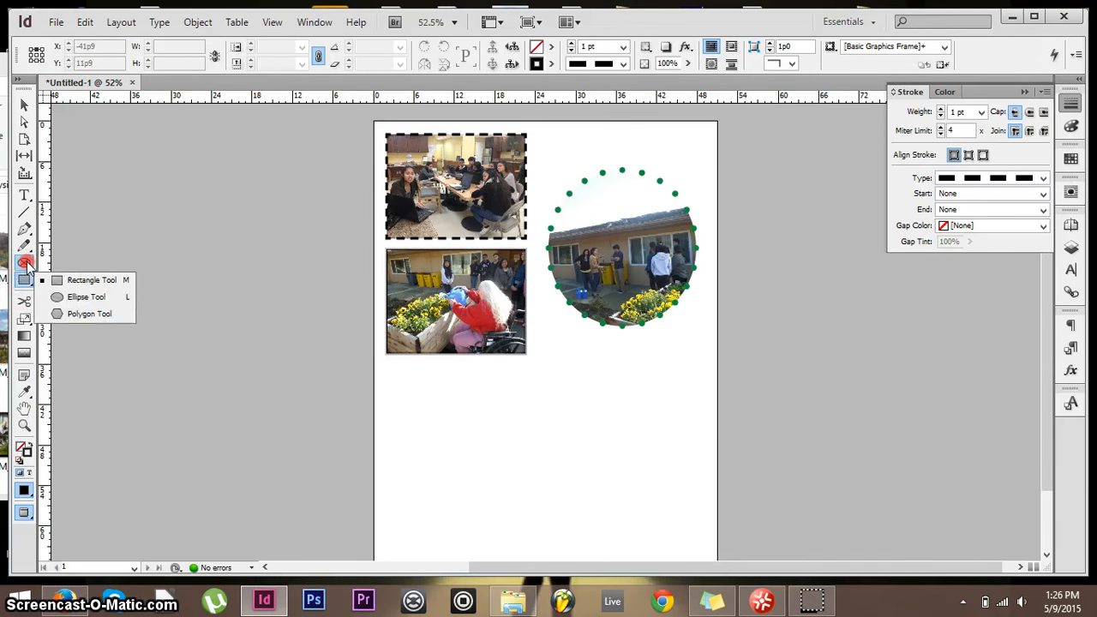
left_click(25, 264)
left_click(98, 280)
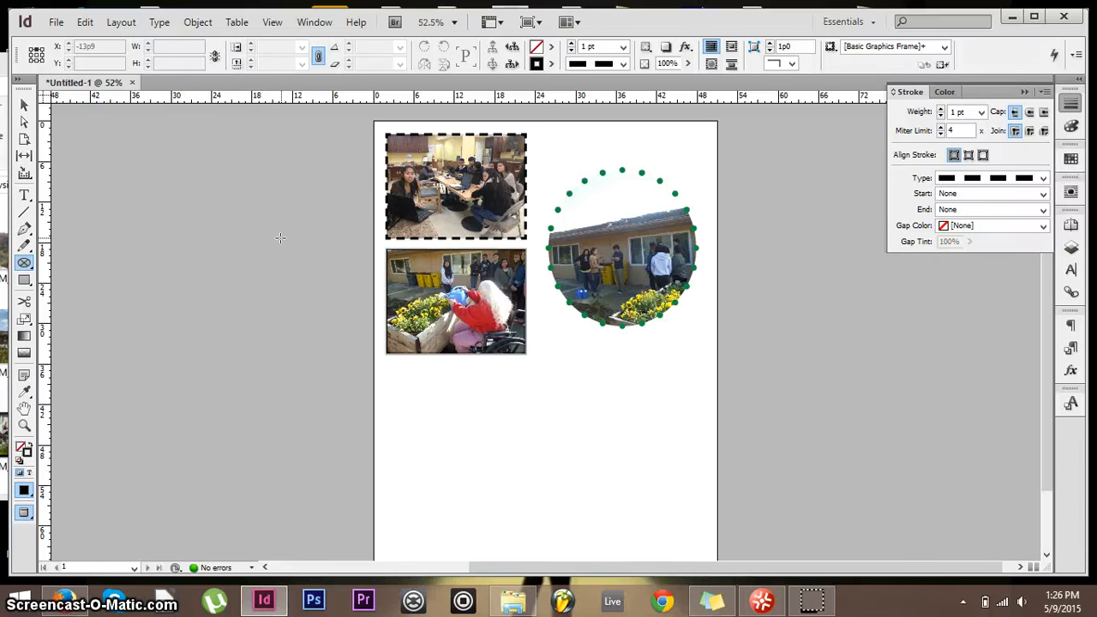
- Draw a 51p0 by 66p0 rectangle covering the entire page with the Rectangle Tool
left_click(25, 281)
left_click_drag(26, 287, 72, 278)
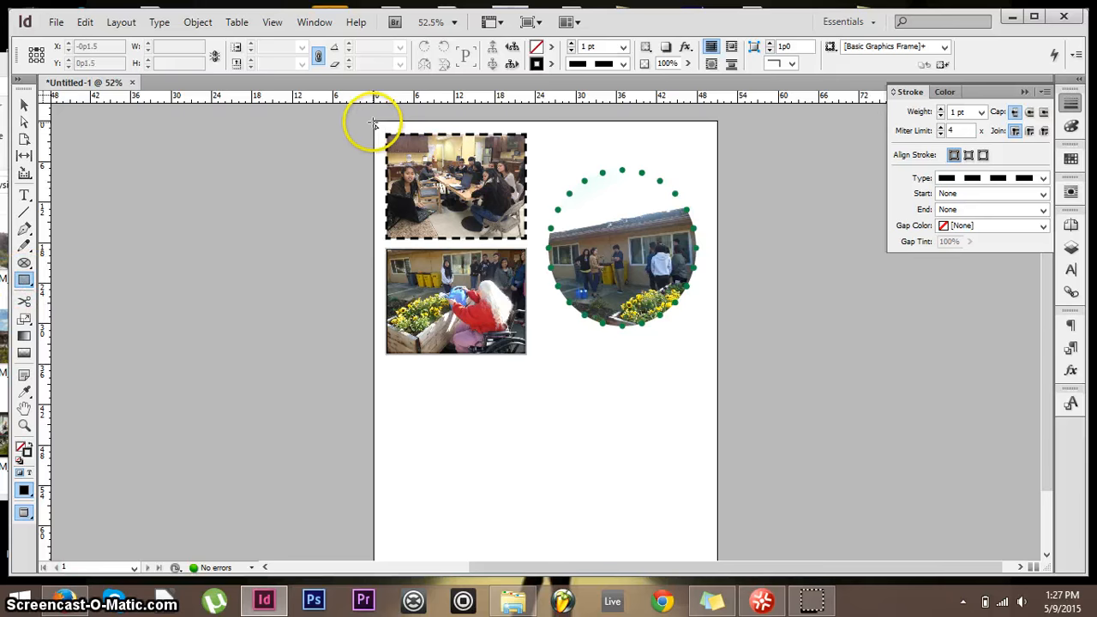
left_click_drag(373, 122, 717, 491)
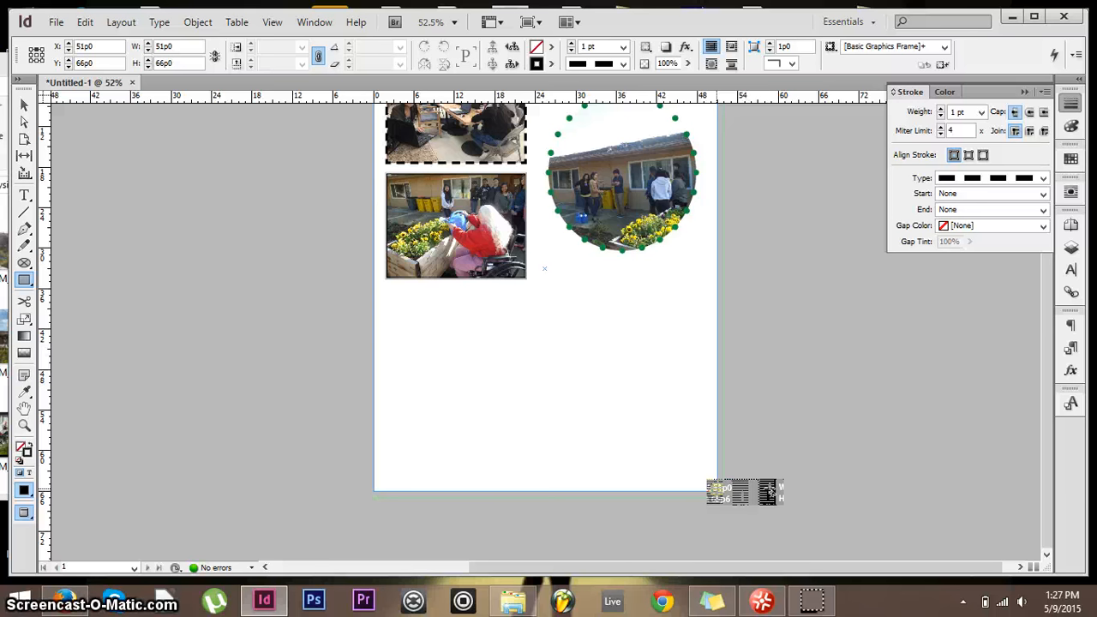
- Finish the full-page rectangle at the page's lower-right corner and set its stroke color to None
left_click_drag(717, 491, 717, 491)
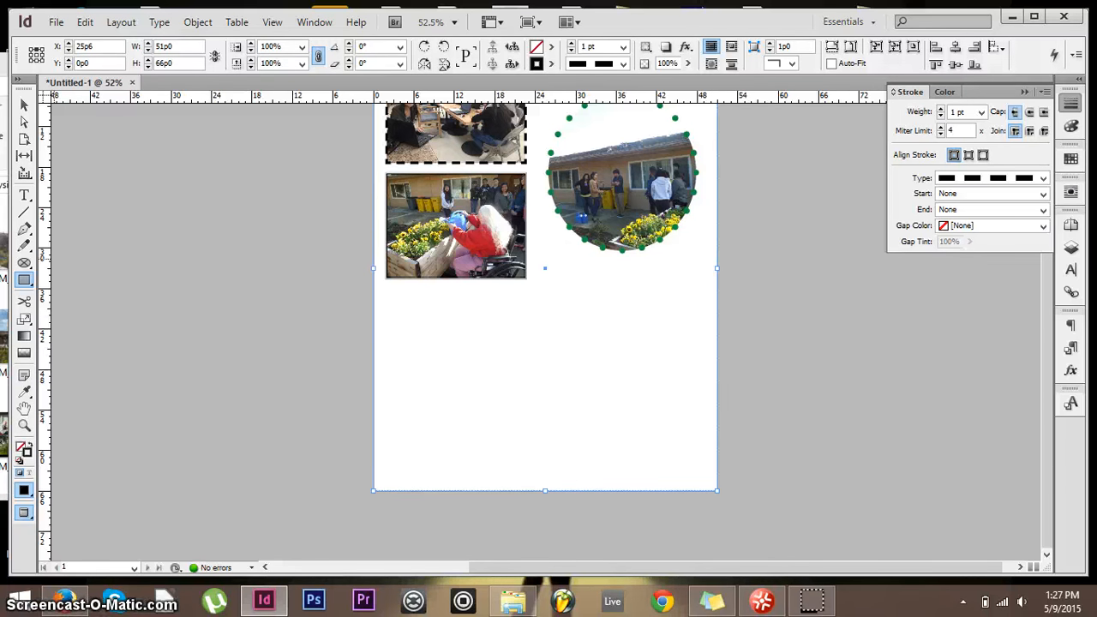
scroll(775, 274, "up", 3)
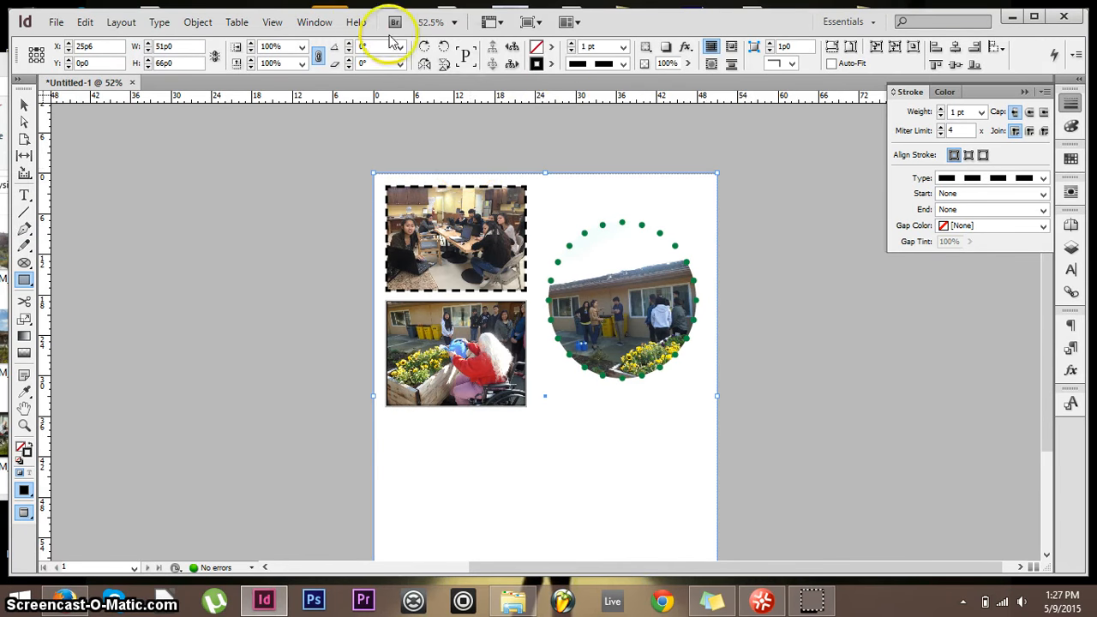
left_click(551, 64)
left_click(573, 101)
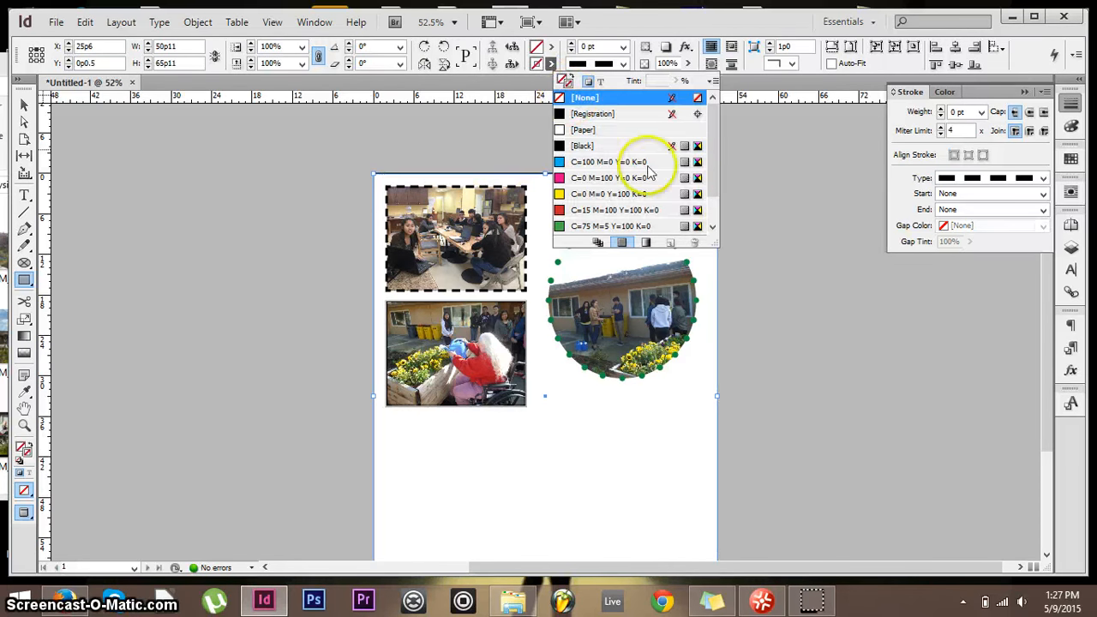
- Fill the full-page rectangle with a blue of R 35, G 146, B 189 using the Color Picker
left_click(551, 46)
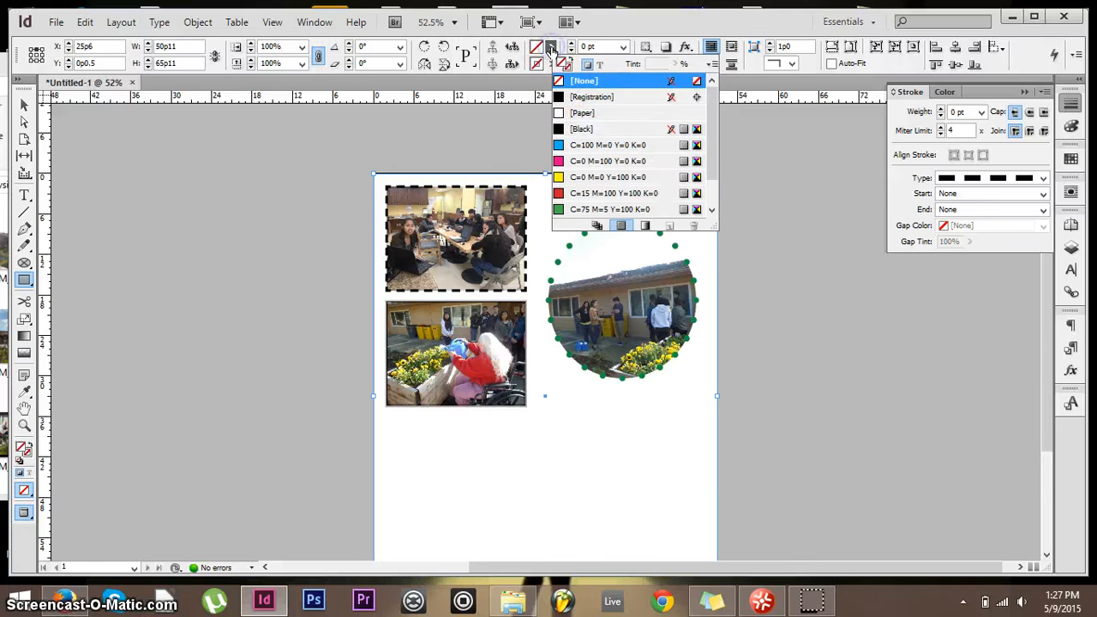
double_click(536, 48)
left_click(392, 238)
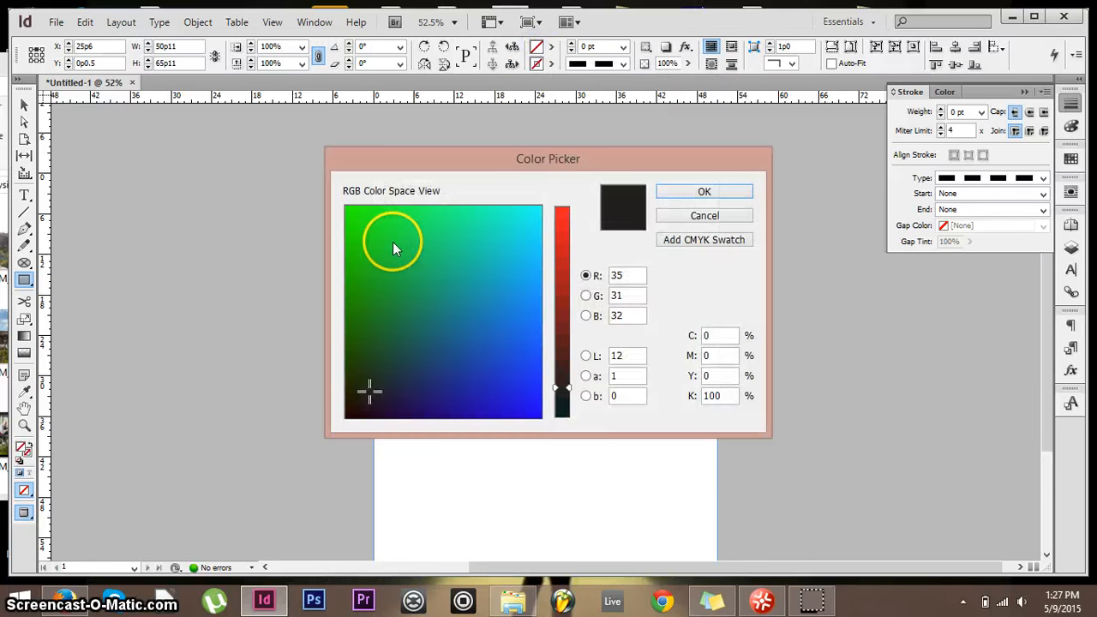
left_click_drag(395, 243, 491, 296)
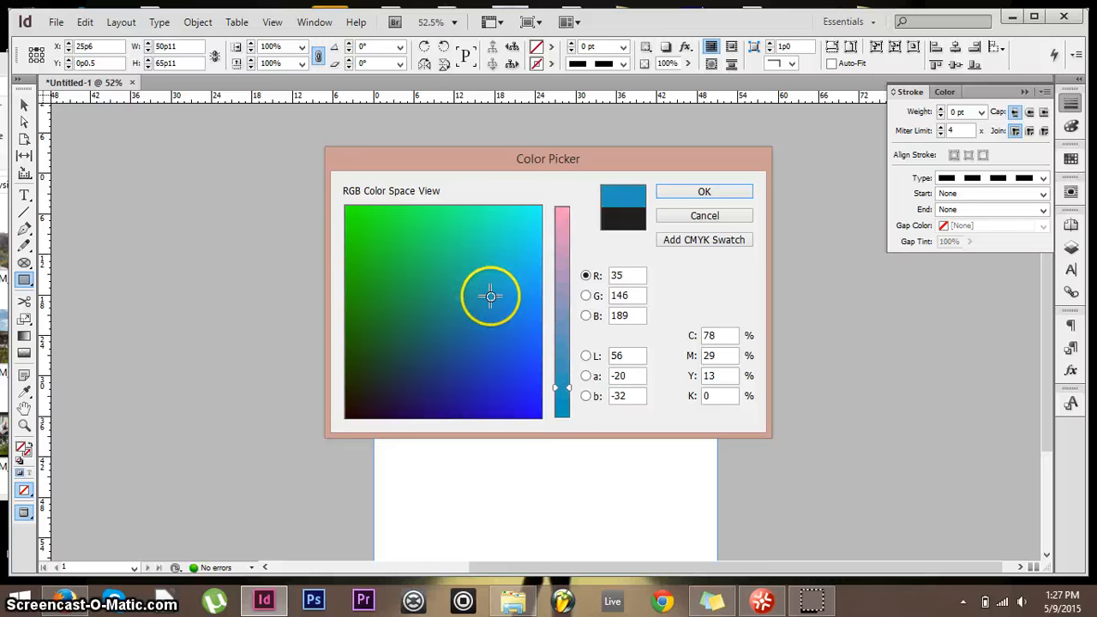
left_click(699, 189)
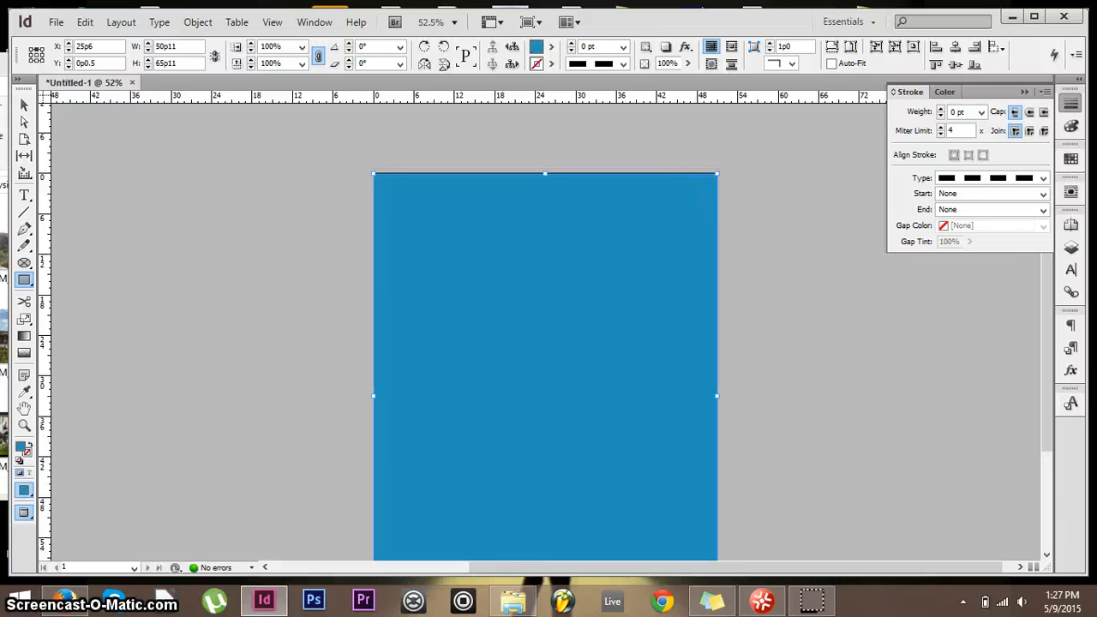
left_click(775, 300)
left_click(617, 302)
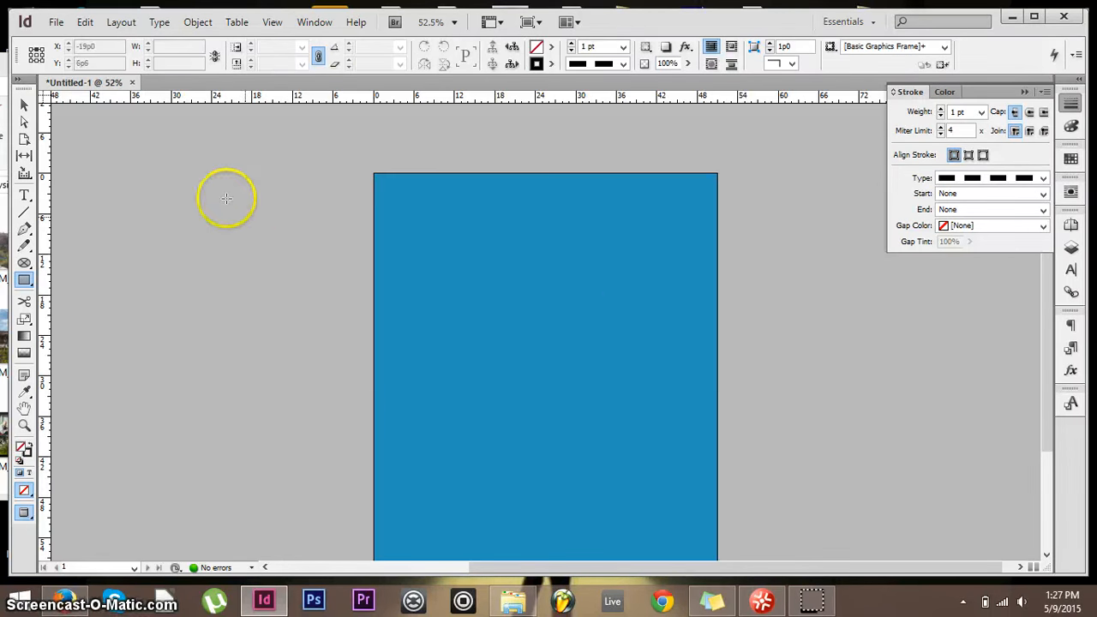
- Move the rectangle beneath the three photos in the Layer 1 stacking order so it serves as the background
scroll(194, 272, "down", 1)
scroll(194, 275, "up", 1)
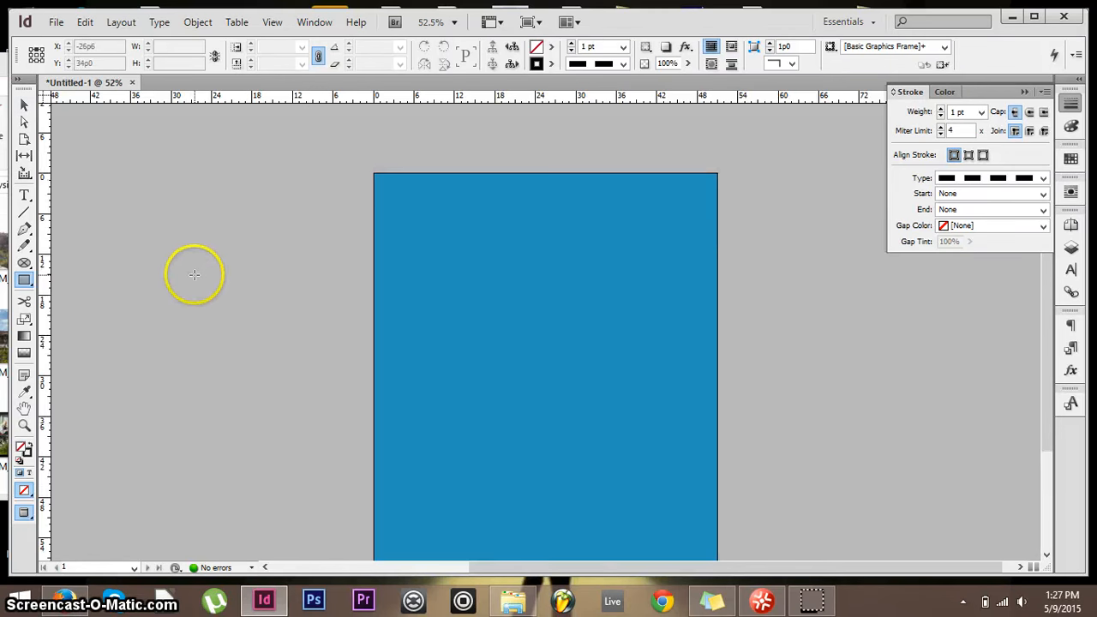
scroll(195, 273, "down", 1)
scroll(201, 270, "up", 1)
left_click(1070, 247)
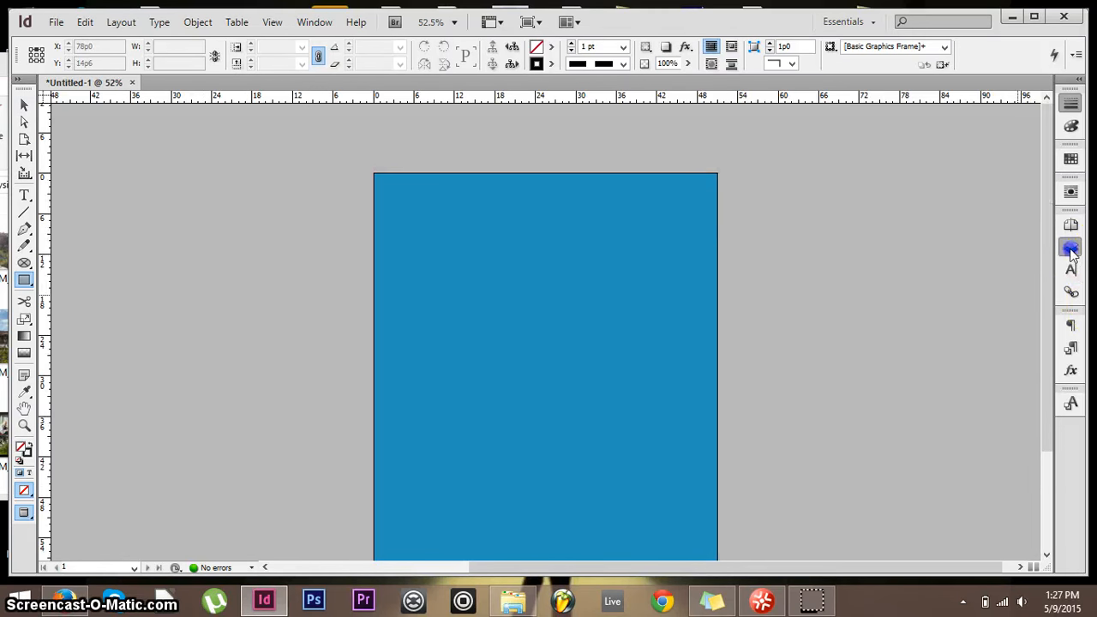
left_click(1071, 248)
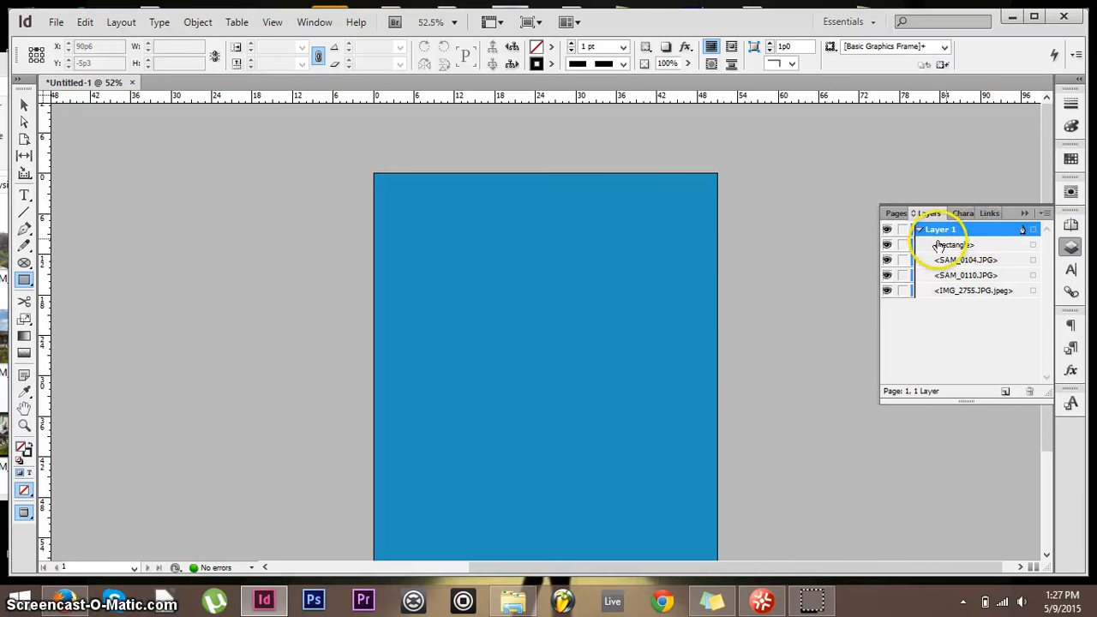
left_click(1068, 251)
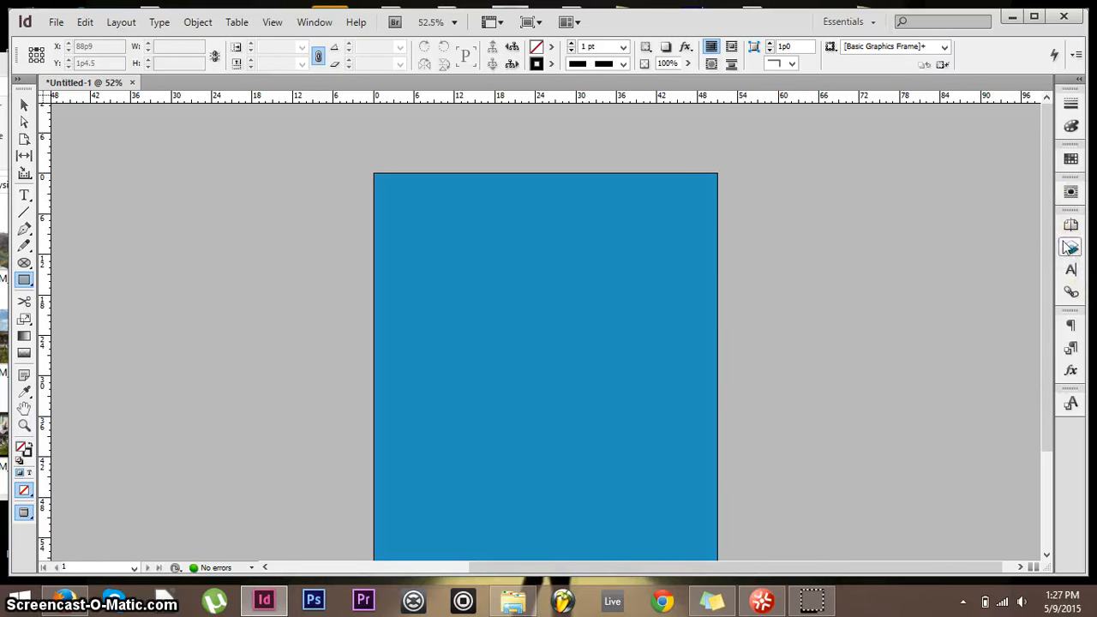
left_click(1070, 248)
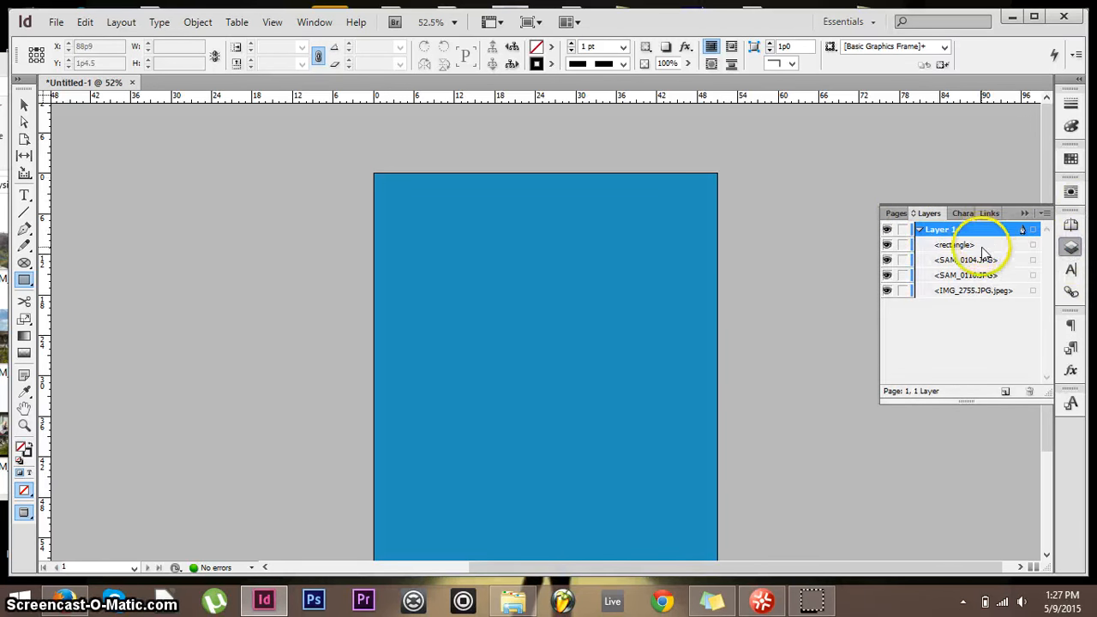
left_click(987, 246)
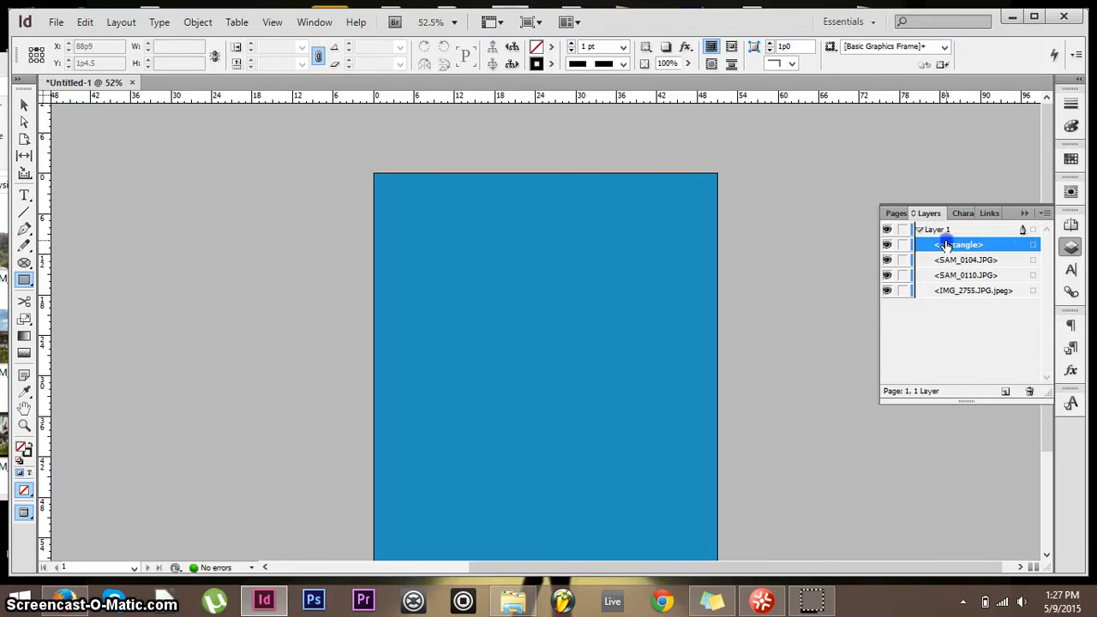
left_click_drag(947, 294, 937, 290)
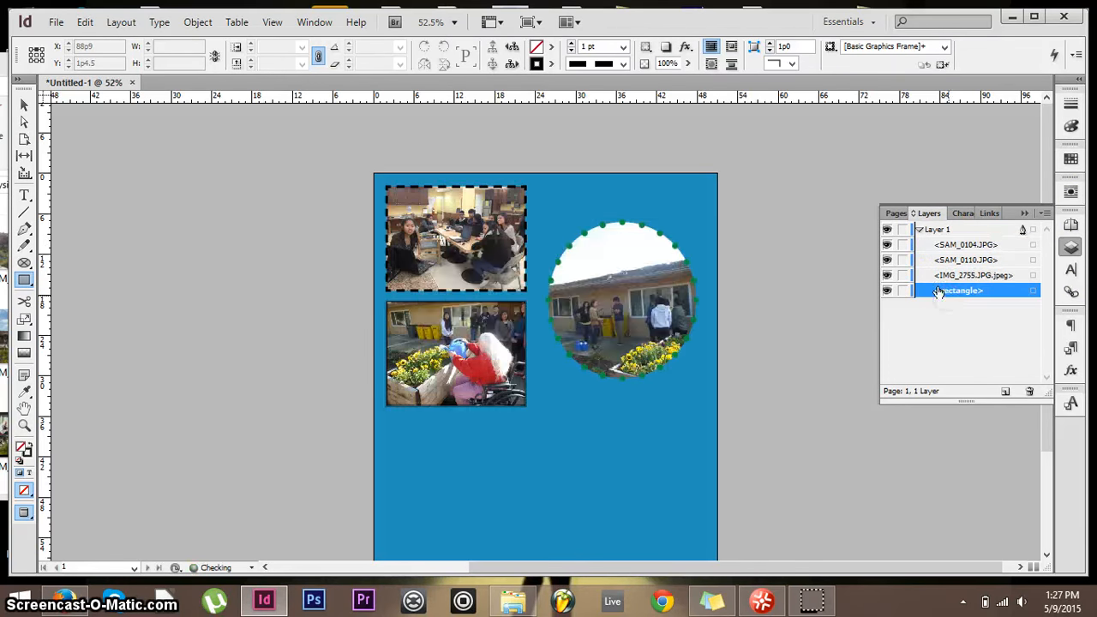
left_click(797, 179)
left_click(614, 300)
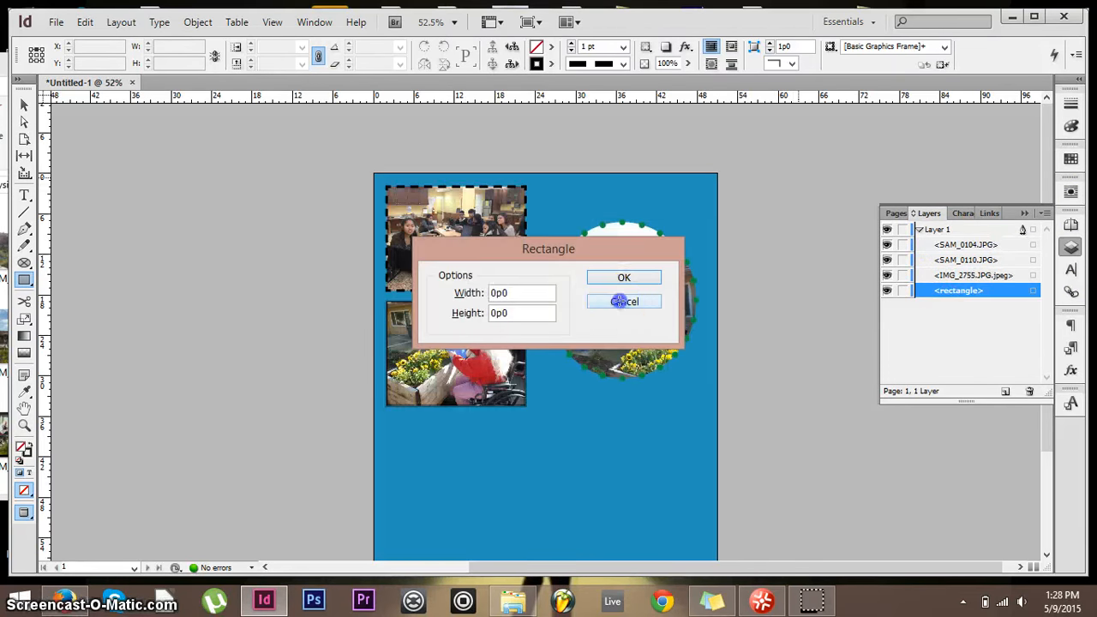
left_click(1024, 213)
- Inspect the photos and the blue background along the full height of the page
scroll(874, 286, "down", 3)
scroll(875, 289, "up", 3)
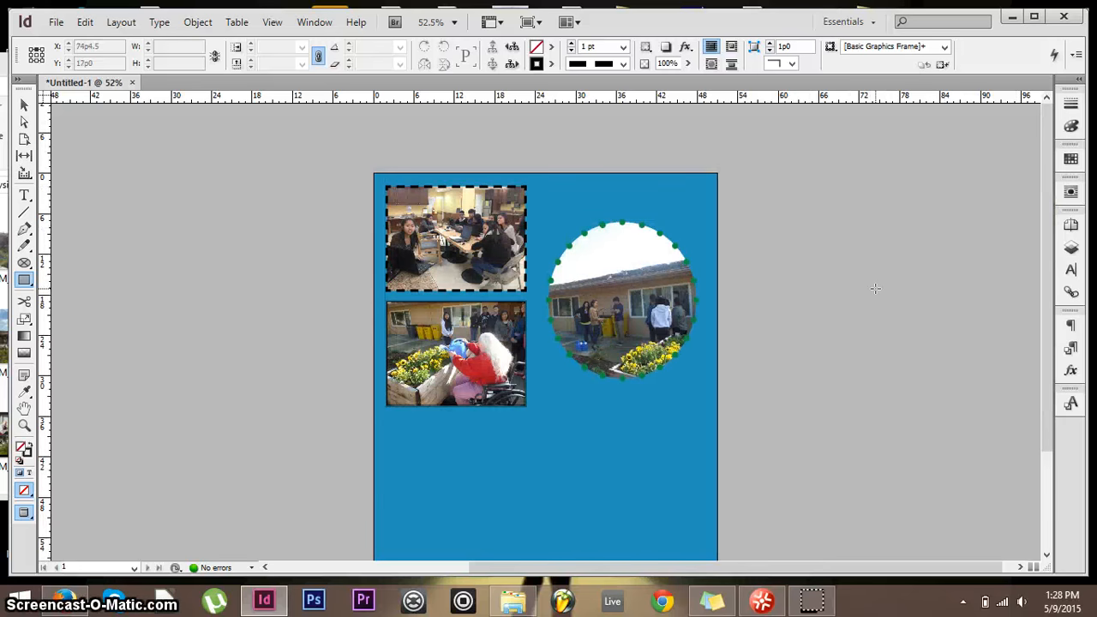
scroll(875, 289, "down", 3)
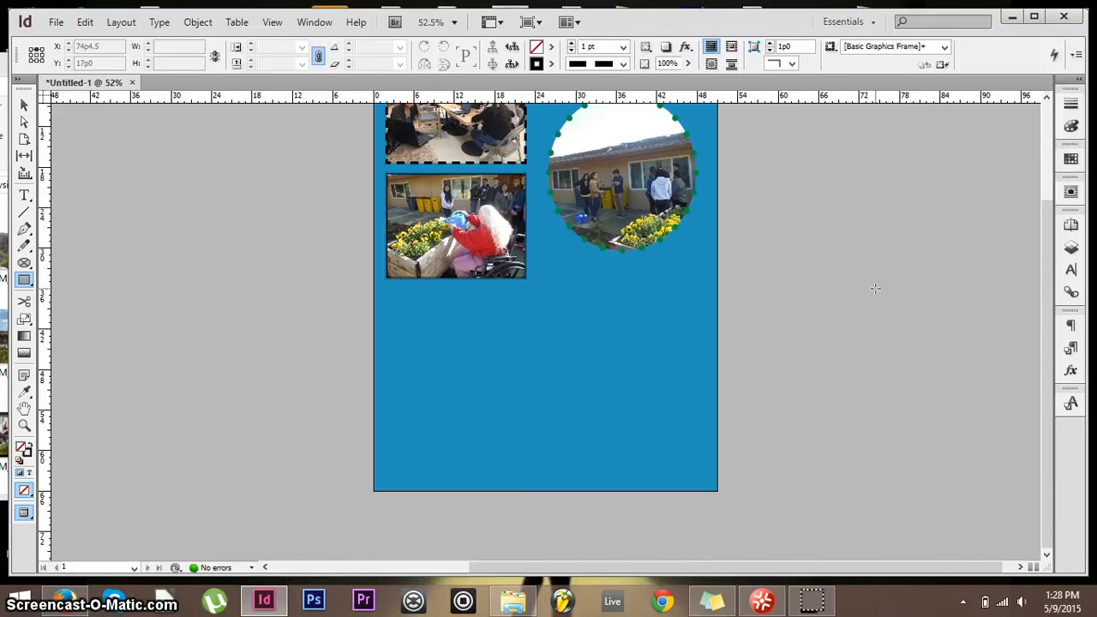
scroll(875, 289, "up", 3)
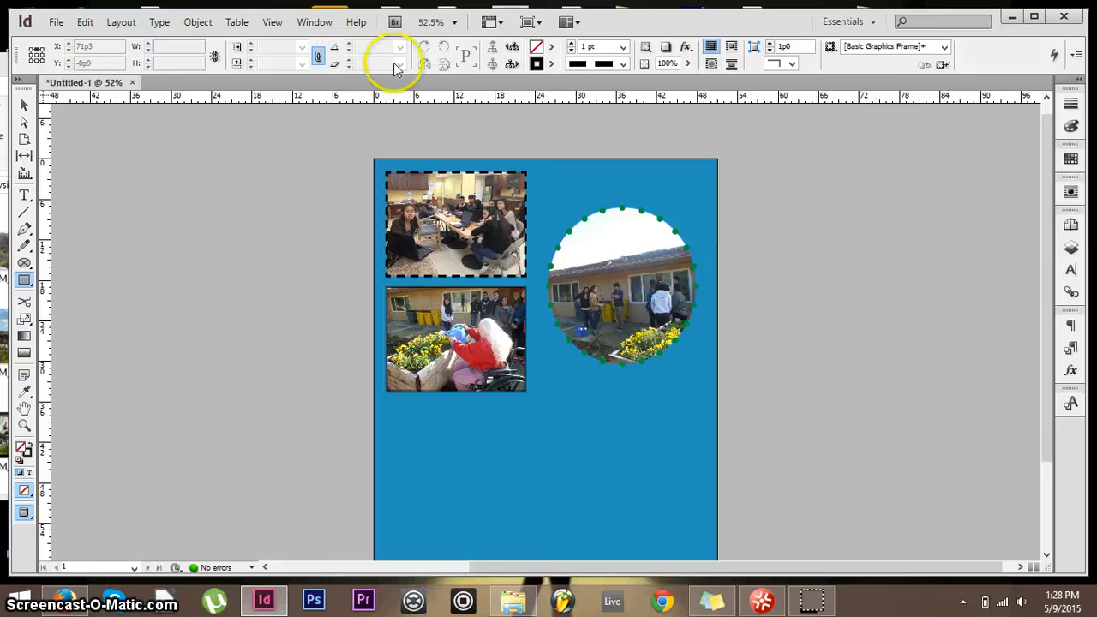
scroll(264, 215, "down", 2)
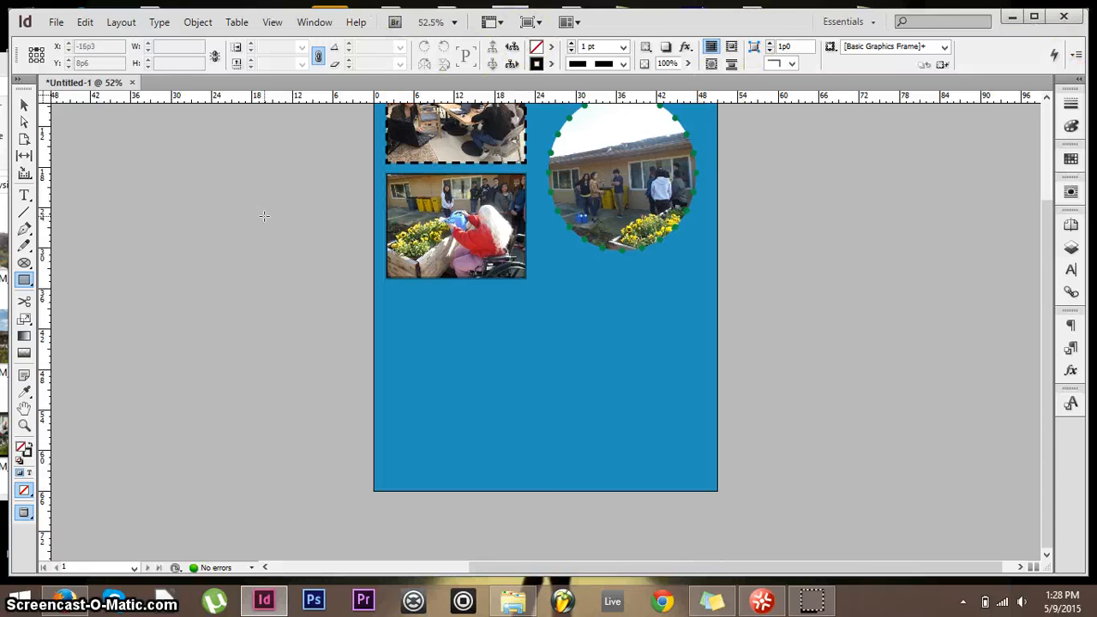
scroll(264, 215, "up", 2)
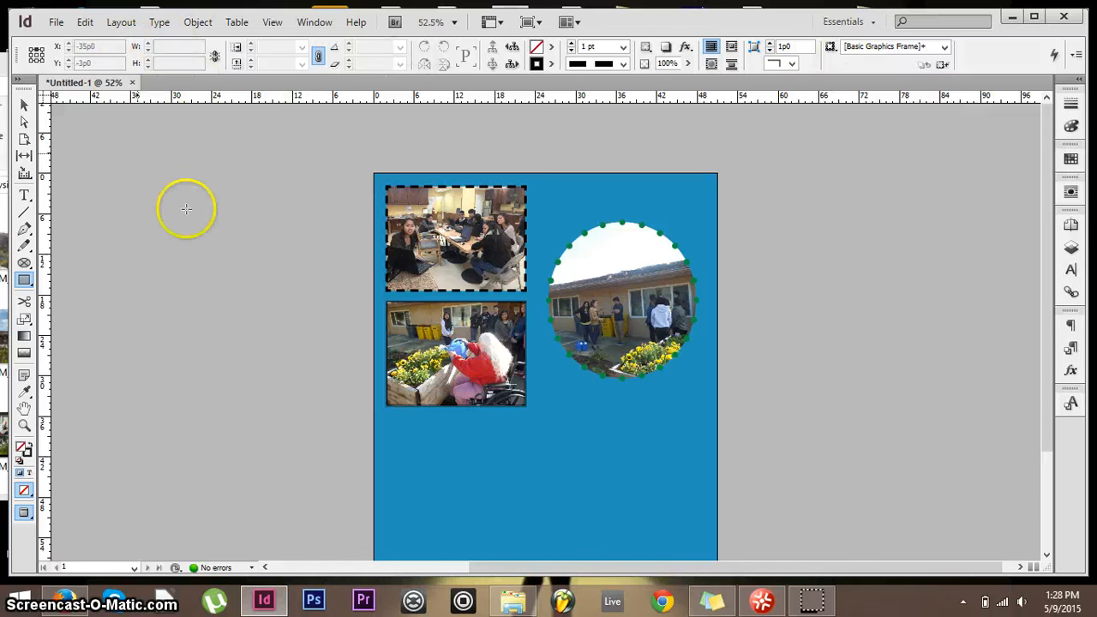
scroll(167, 202, "down", 3)
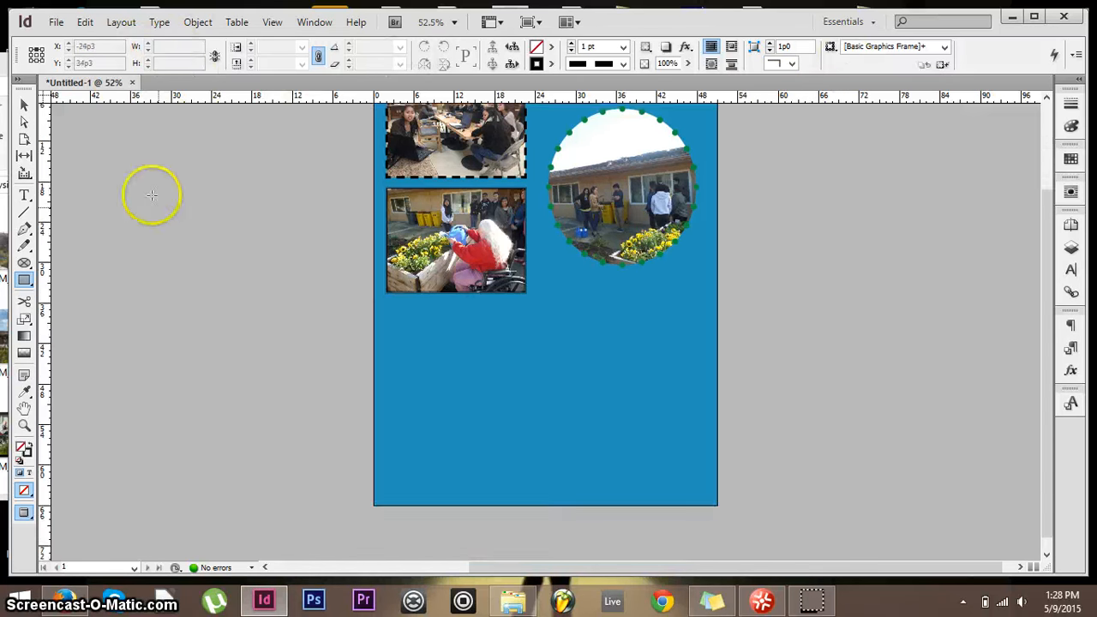
- Export the document to the Desktop as a PDF named "indeisgn example" with the [High Quality Print] preset
left_click(57, 22)
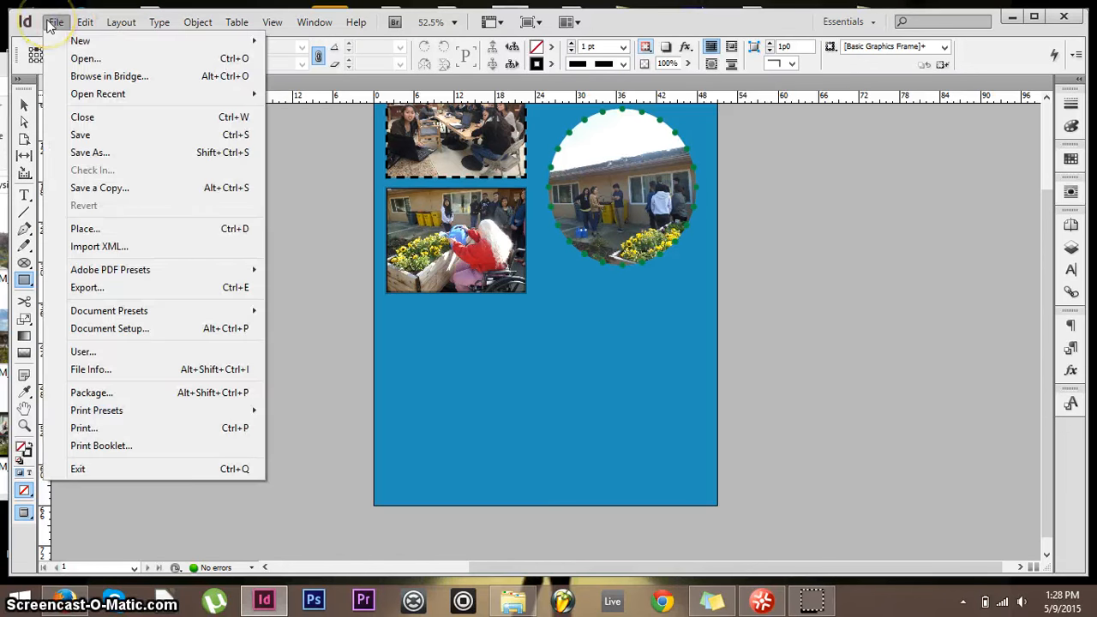
mouse_move(159, 279)
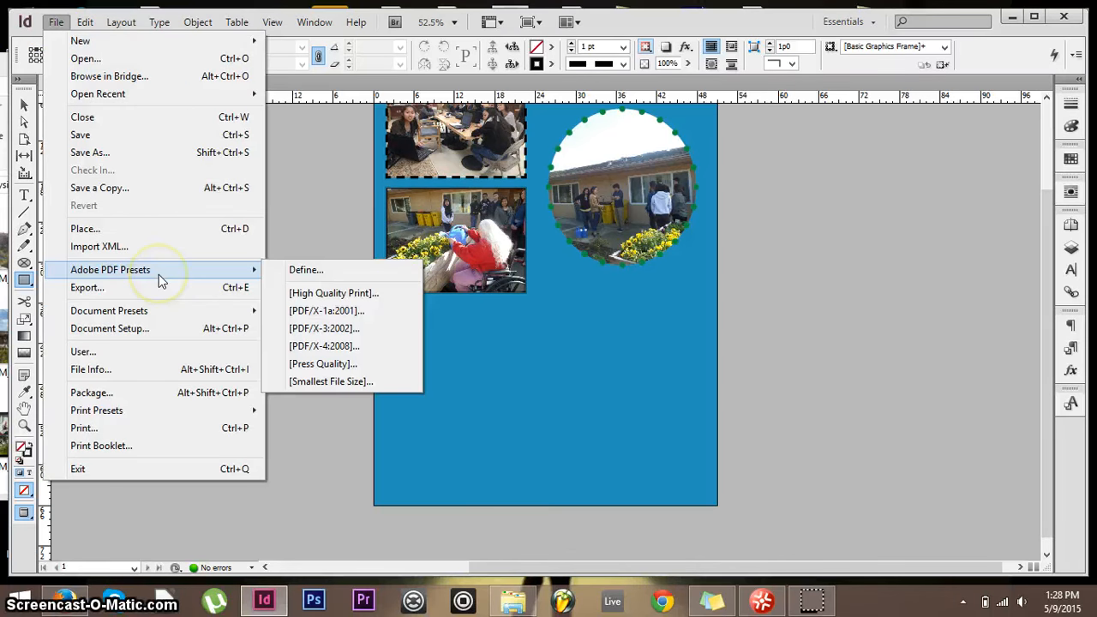
left_click(378, 295)
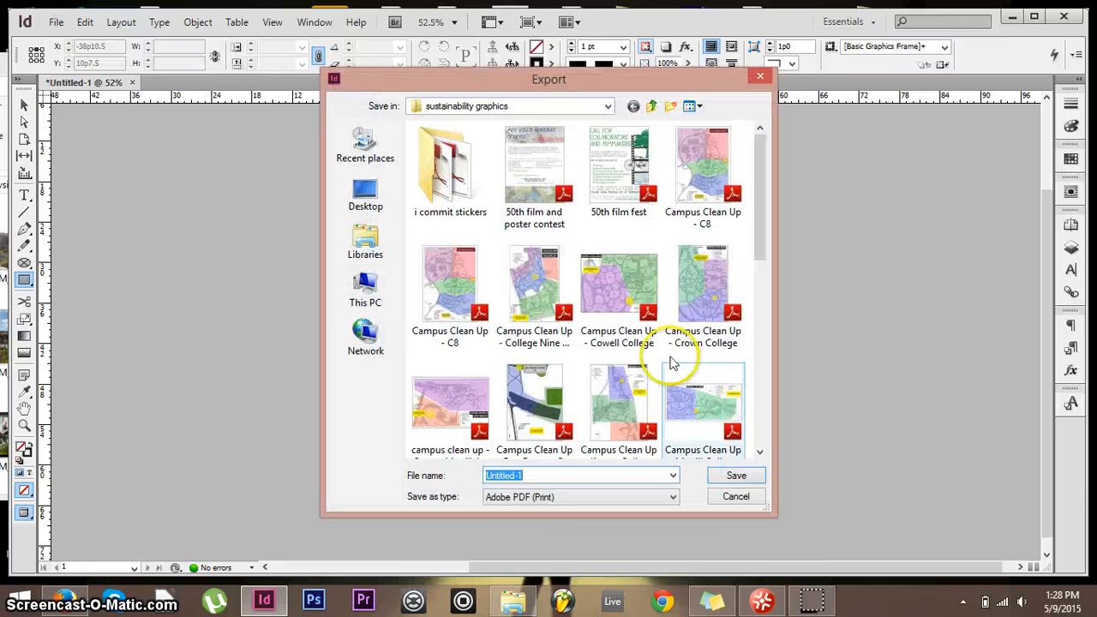
left_click(365, 192)
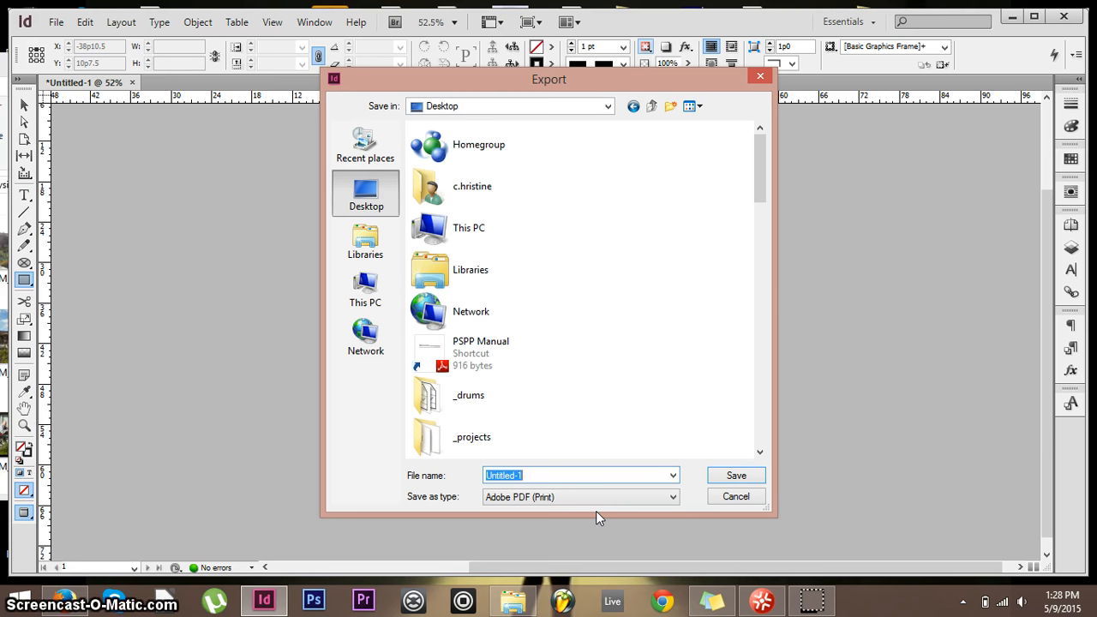
type("indeisgn example")
key("Return")
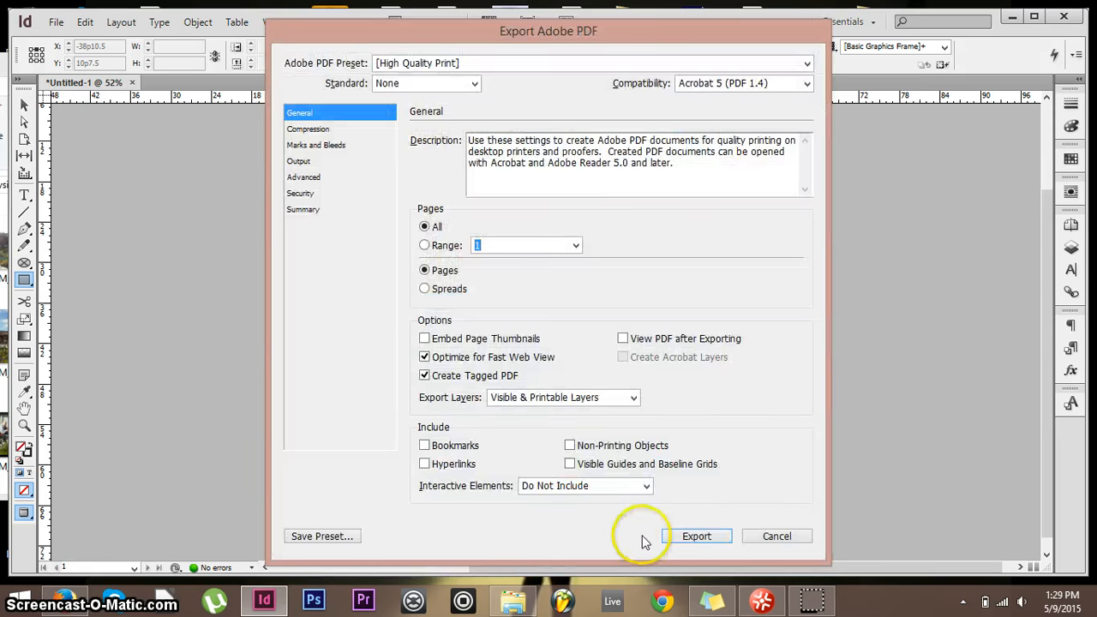
left_click(698, 540)
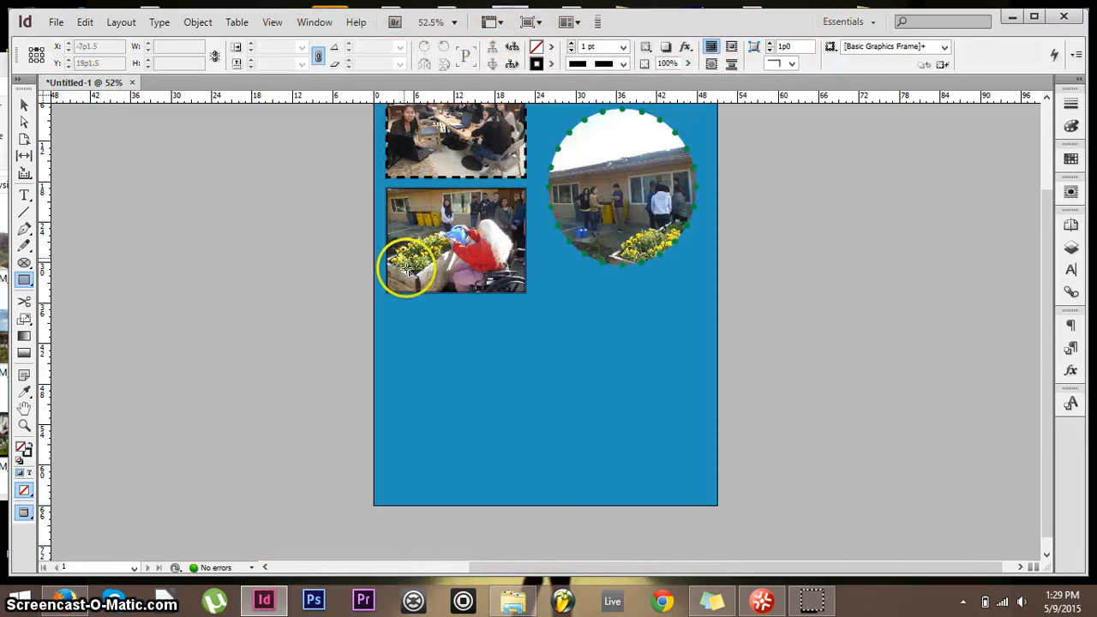
- Minimize the InDesign and sunnyside footage windows to expose the desktop
left_click(72, 596)
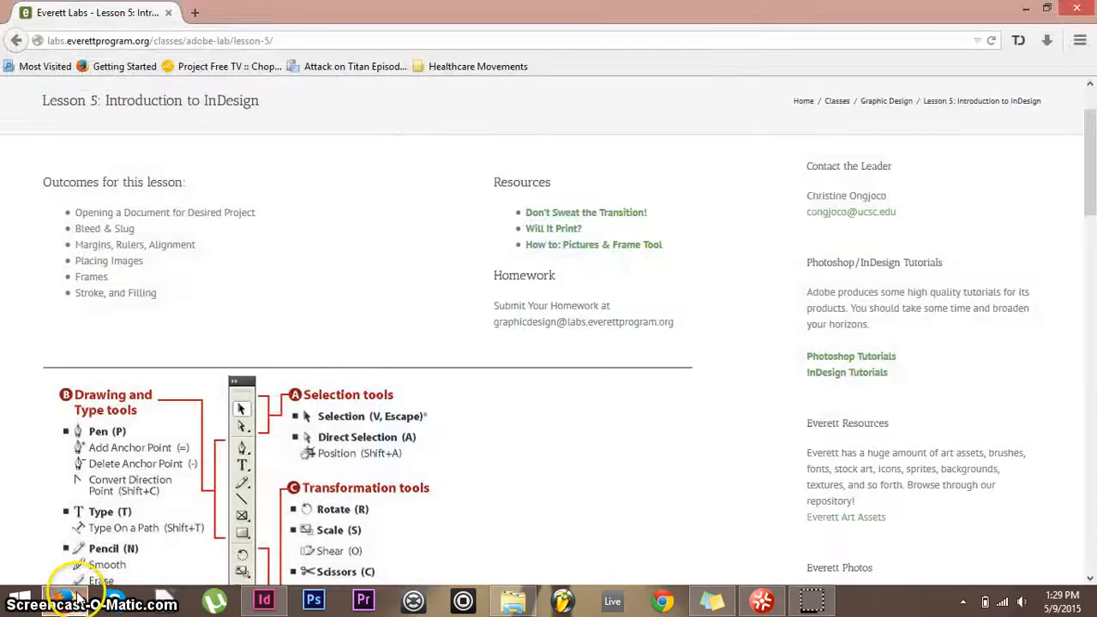
left_click(67, 596)
left_click(1008, 17)
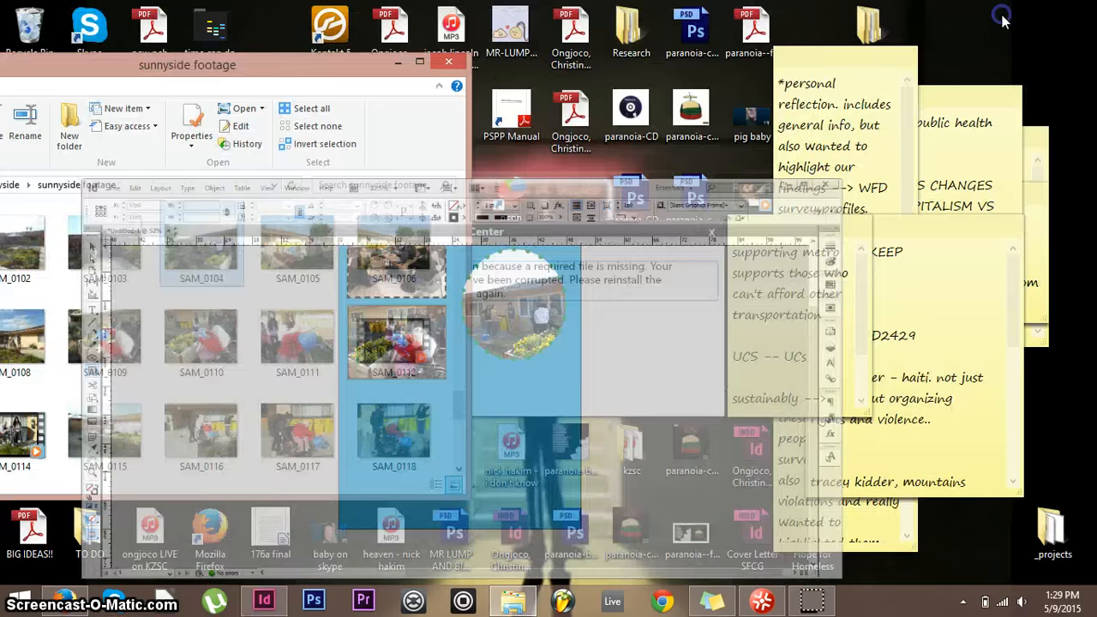
left_click(394, 62)
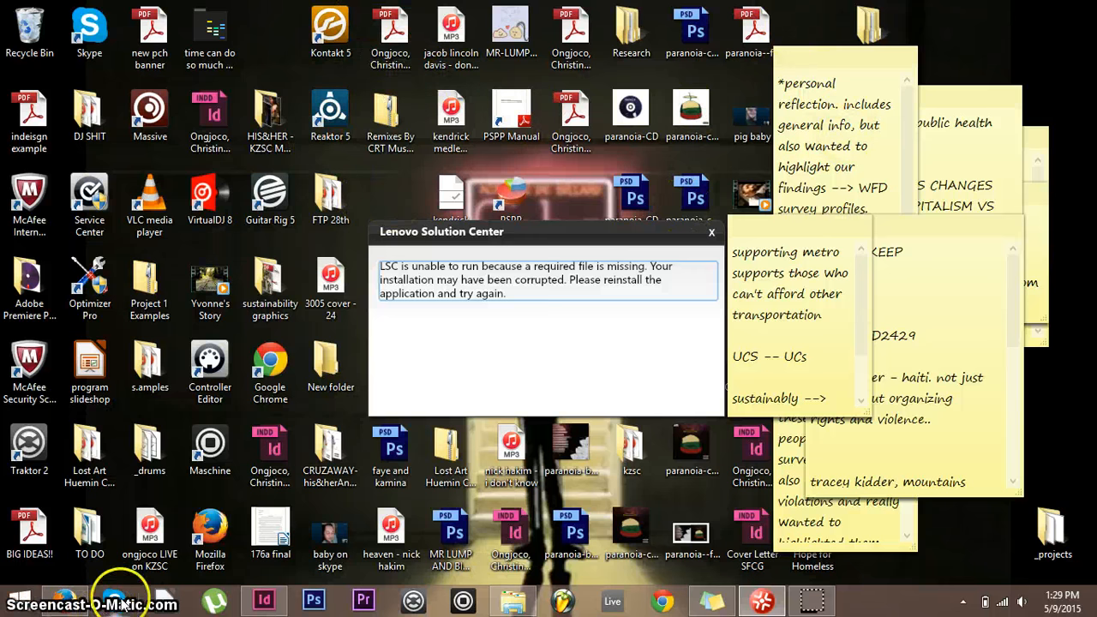
- Switch to File Explorer, search the Desktop folder for "indeis" and open the indeisgn example PDF
left_click(513, 600)
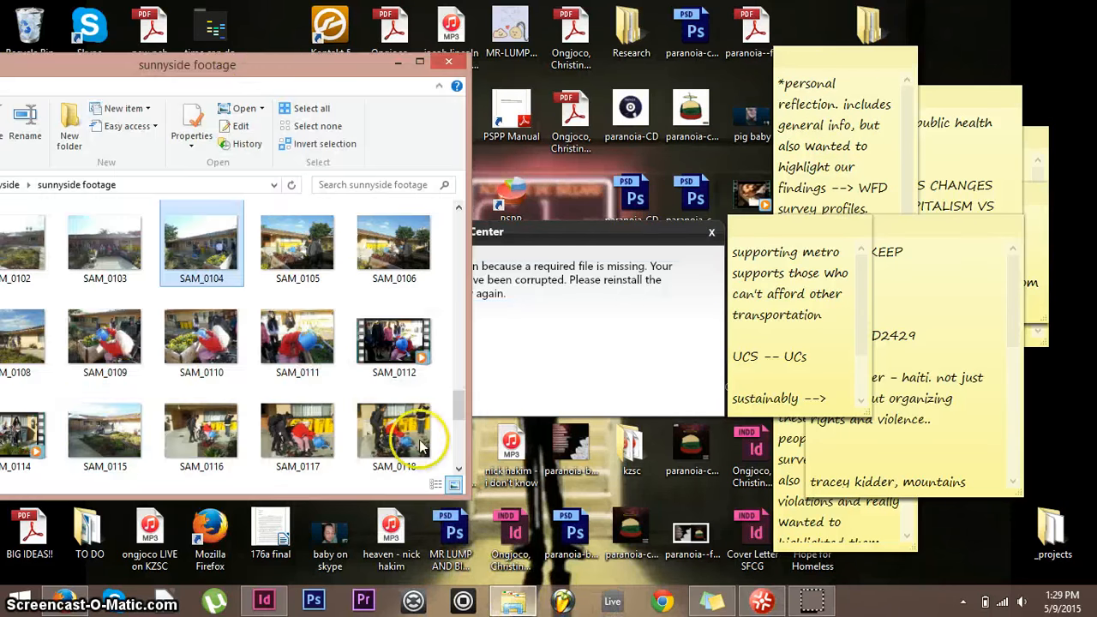
left_click_drag(258, 62, 624, 39)
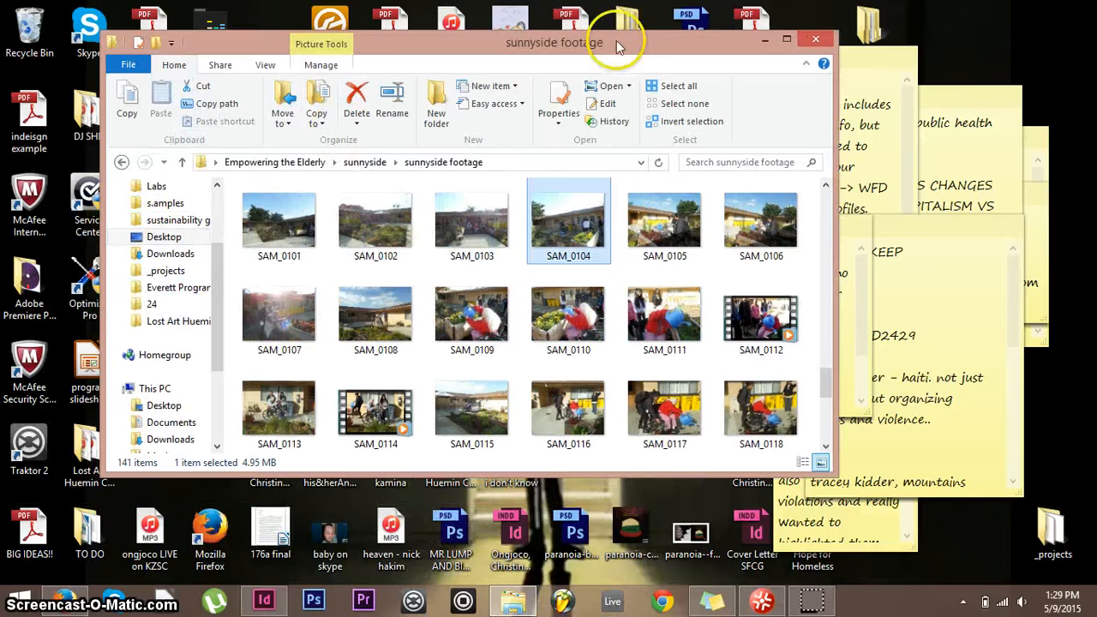
left_click_drag(216, 289, 160, 208)
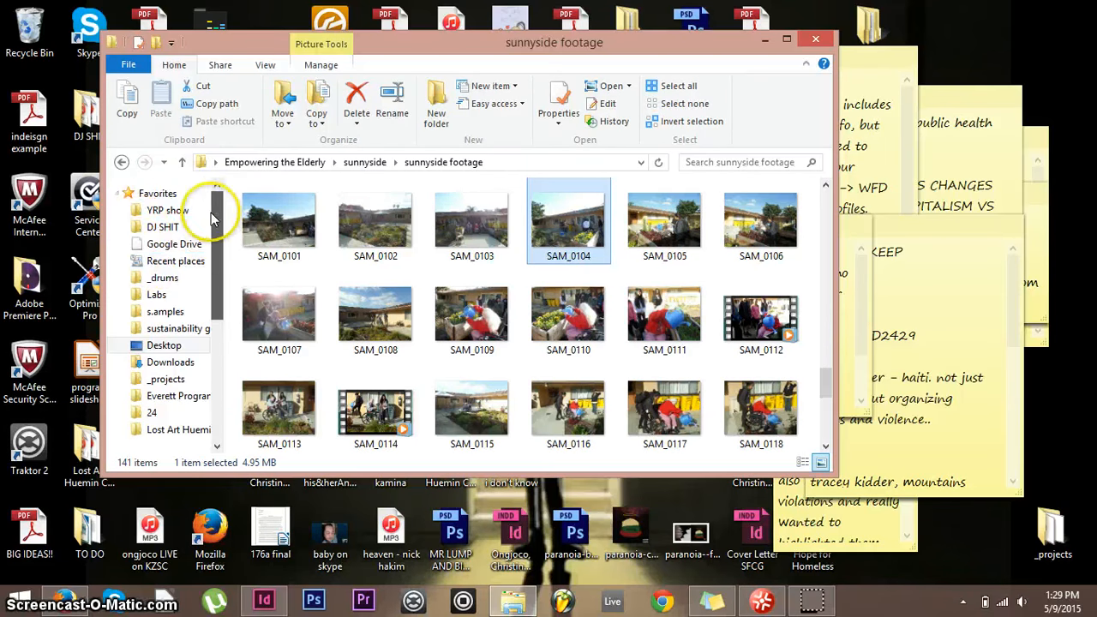
left_click(167, 346)
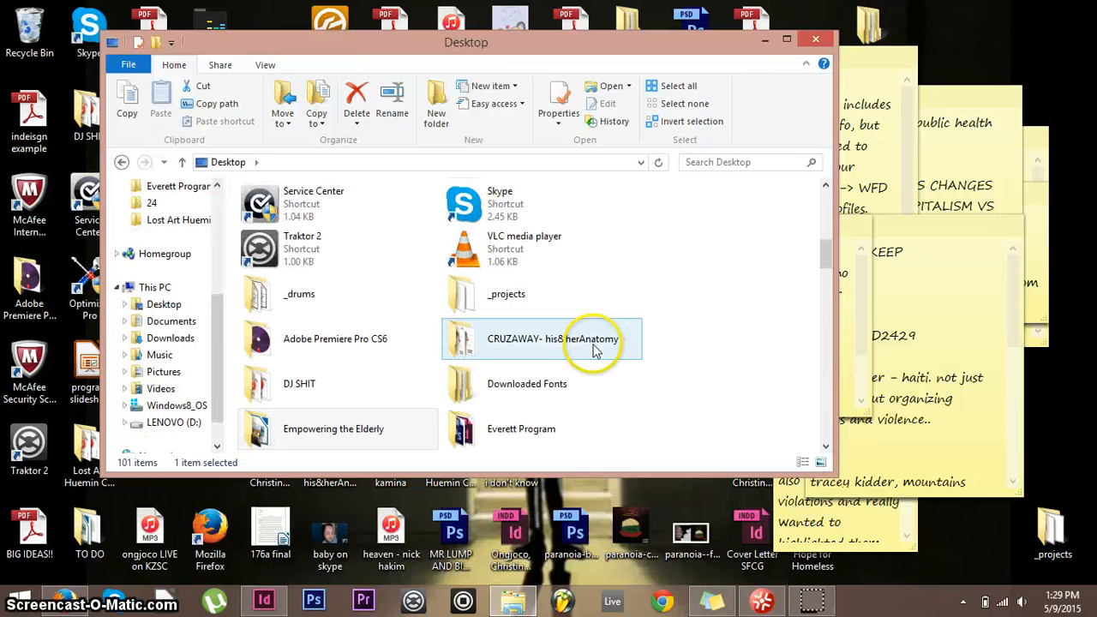
left_click(765, 162)
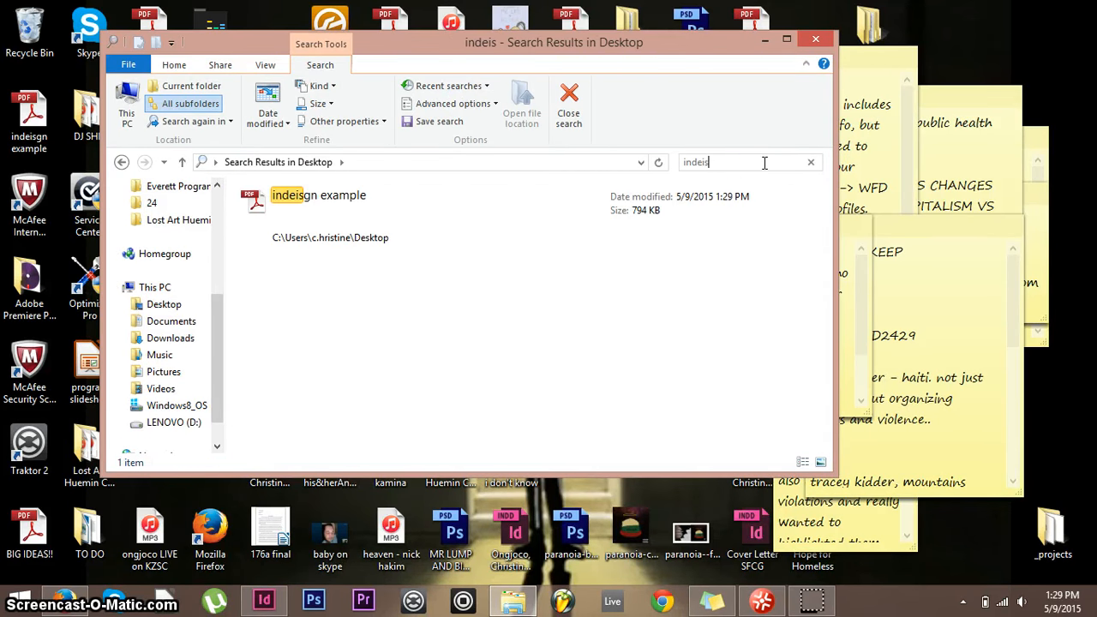
double_click(405, 202)
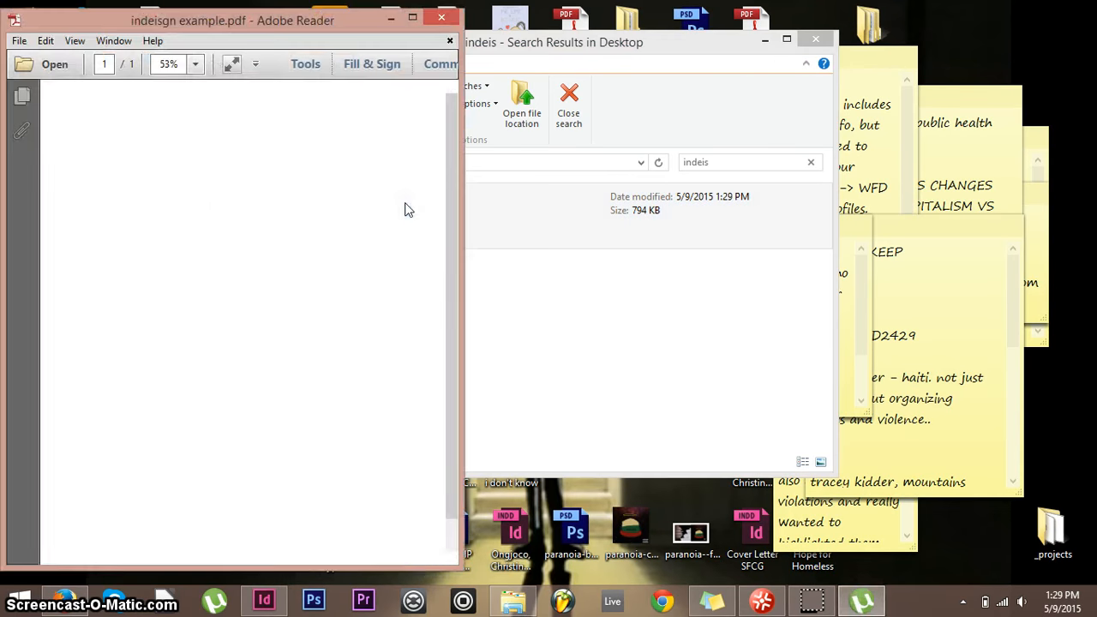
- Review the exported page in Adobe Reader and close the PDF
left_click_drag(296, 21, 543, 17)
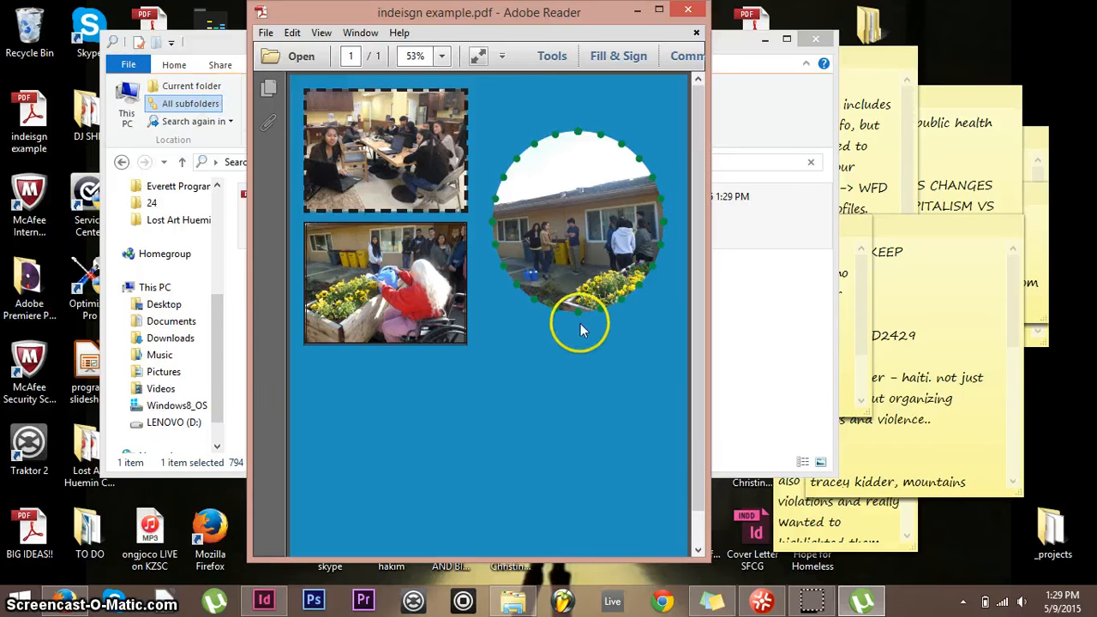
scroll(563, 320, "down", 1)
scroll(563, 320, "up", 1)
left_click(686, 12)
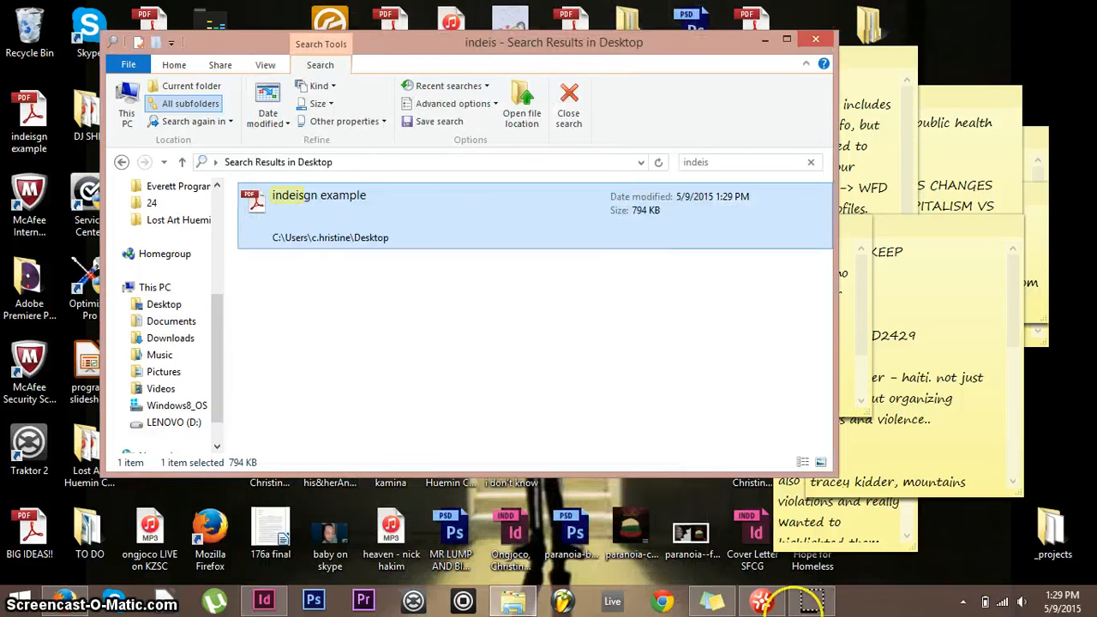